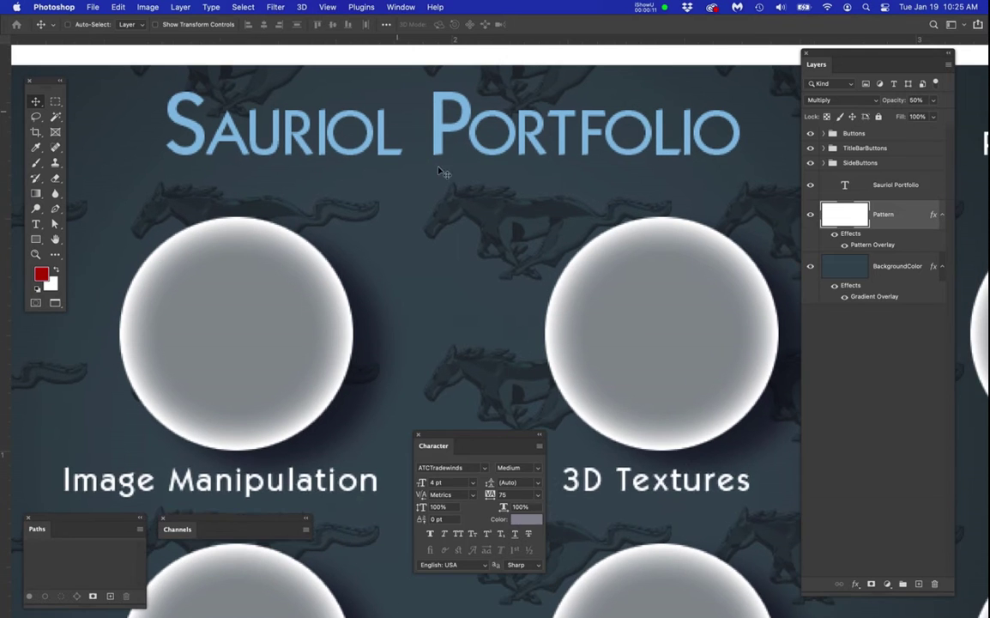
Set the kerning between the R and I in the portfolio title's first word to -20 with the Type tool
{"action": "left_click", "coordinate": [35, 223]}
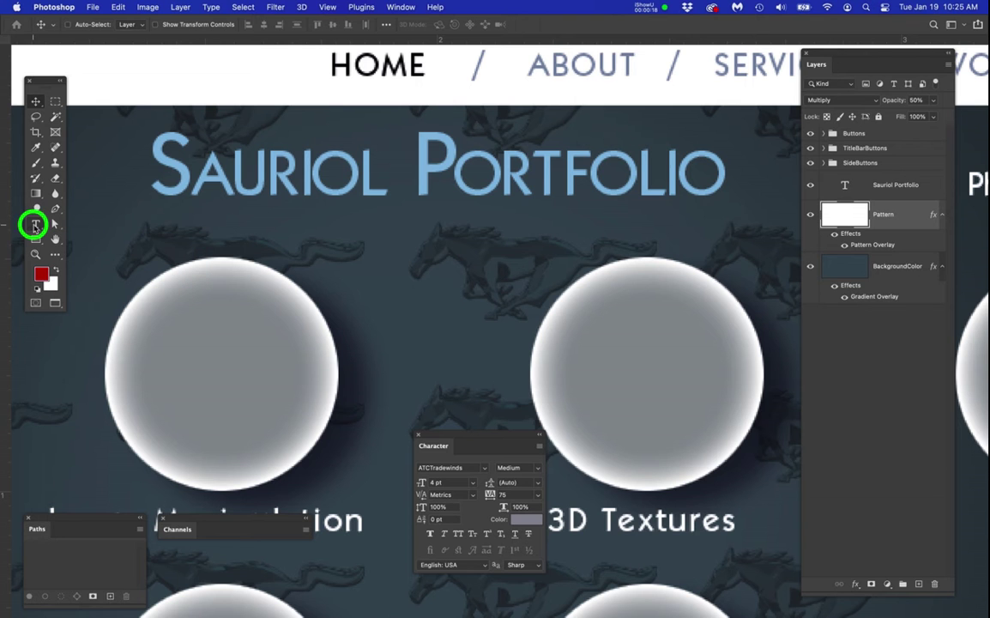
{"action": "left_click", "coordinate": [297, 178]}
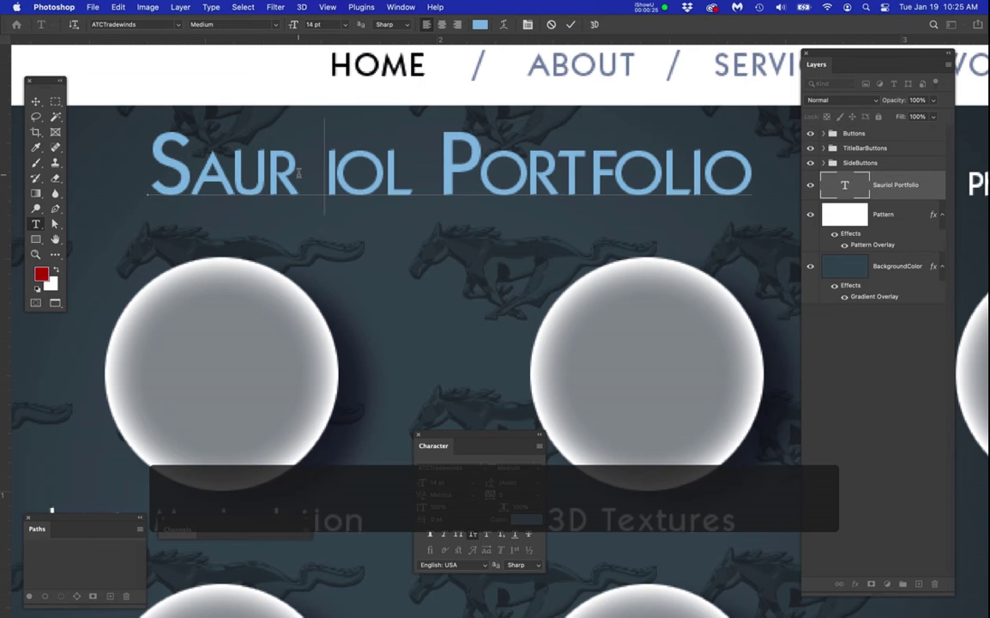
{"action": "key", "text": "BackSpace"}
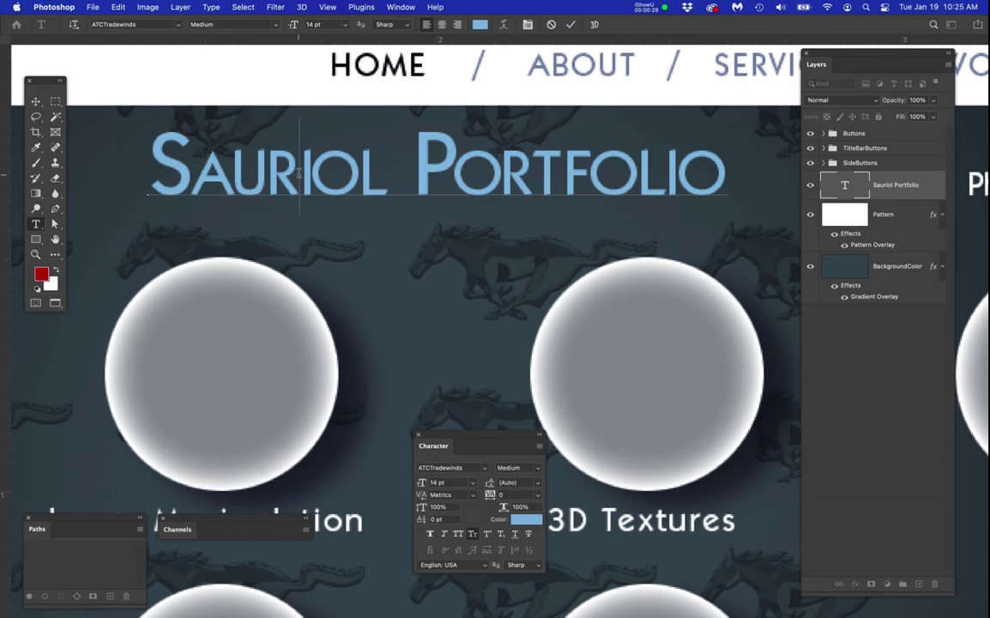
{"action": "key", "text": "alt+Left"}
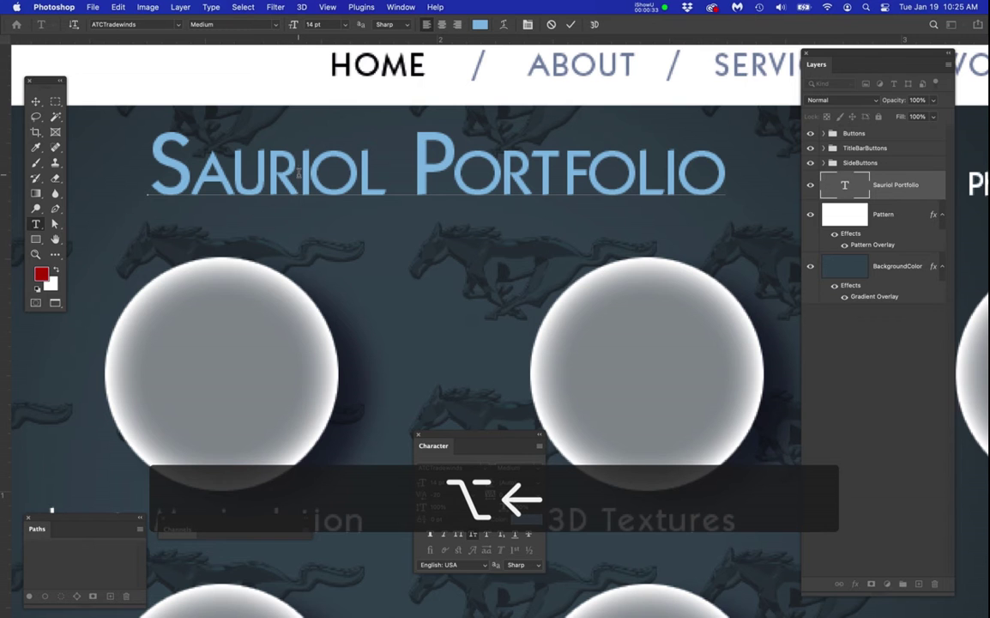
{"action": "key", "text": "alt+Left"}
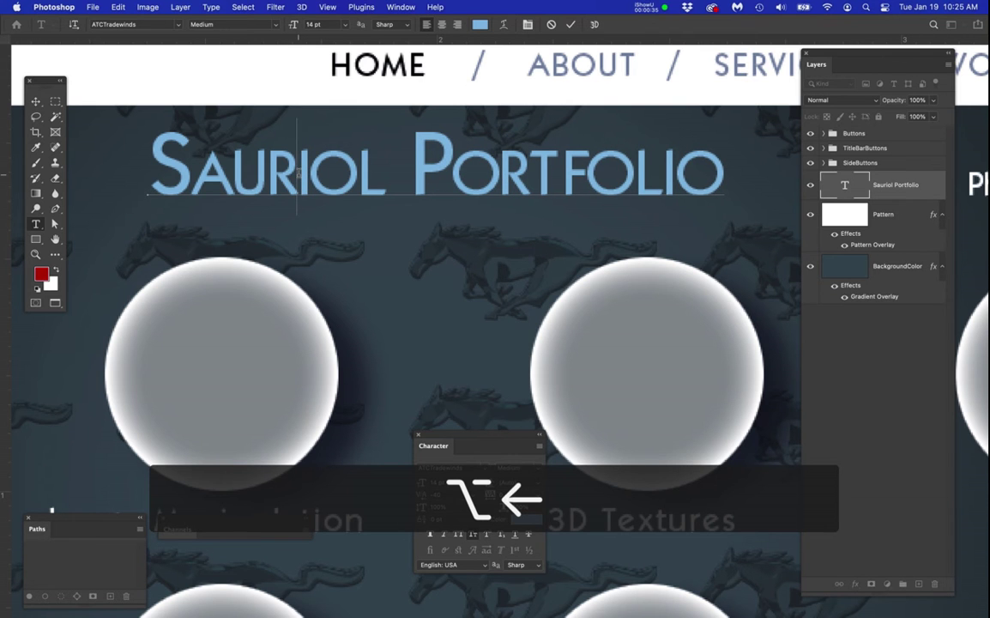
{"action": "key", "text": "alt+Right"}
{"action": "key", "text": "alt+Right"}
{"action": "key", "text": "alt+Right"}
{"action": "key", "text": "alt+Right"}
{"action": "key", "text": "alt+Right"}
{"action": "key", "text": "alt+Right"}
{"action": "key", "text": "alt+Right"}
{"action": "key", "text": "alt+Right"}
{"action": "key", "text": "alt+Right"}
{"action": "key", "text": "alt+Right"}
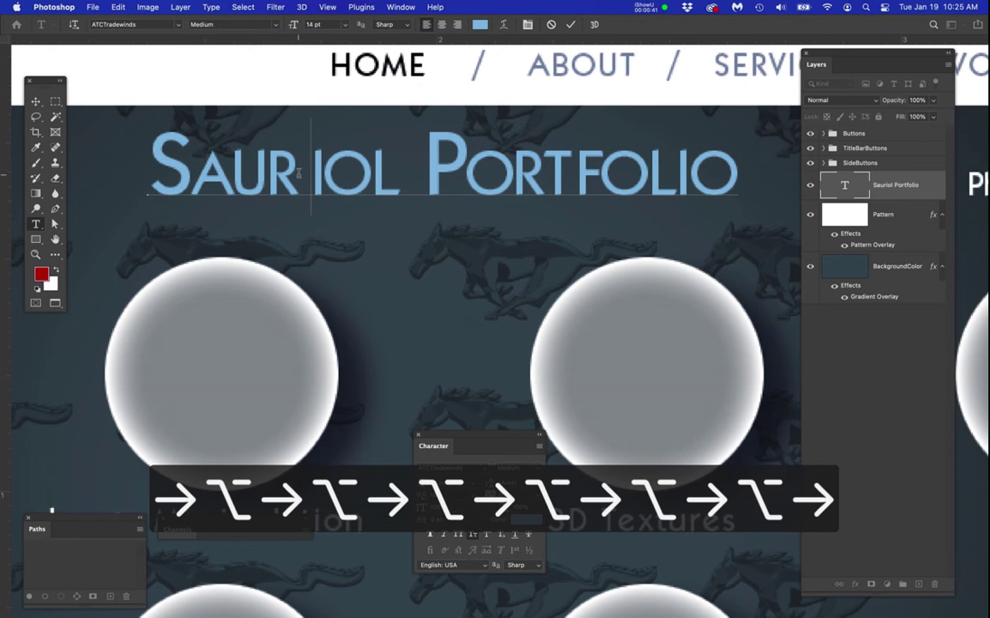
{"action": "key", "text": "alt+Left"}
{"action": "key", "text": "alt+Left"}
{"action": "key", "text": "alt+Left"}
{"action": "key", "text": "alt+Left"}
{"action": "key", "text": "alt+Left"}
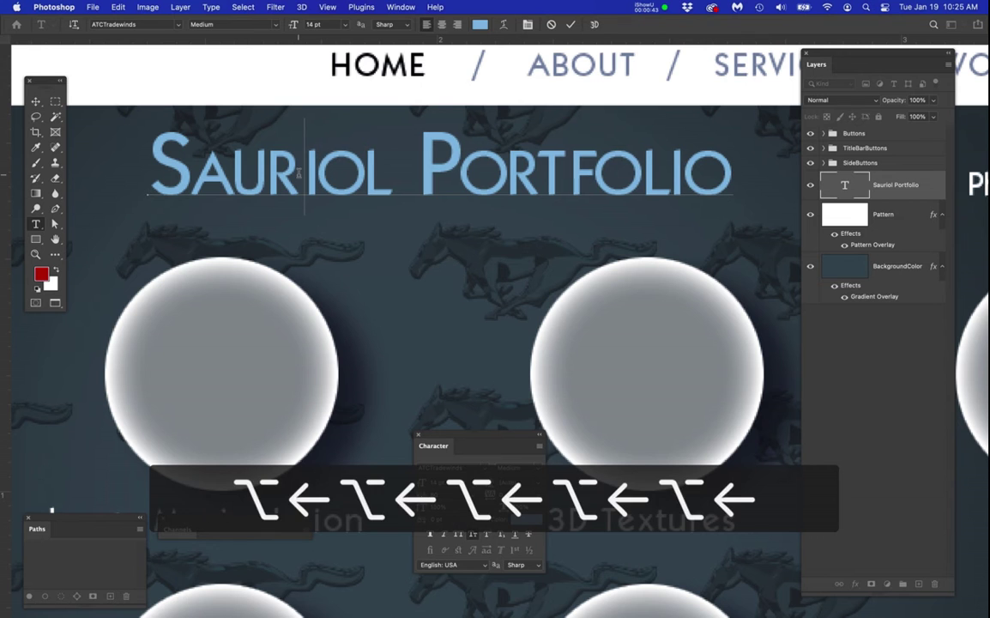
{"action": "key", "text": "alt+Left"}
{"action": "key", "text": "alt+Left"}
{"action": "key", "text": "alt+Left"}
{"action": "key", "text": "alt+Left"}
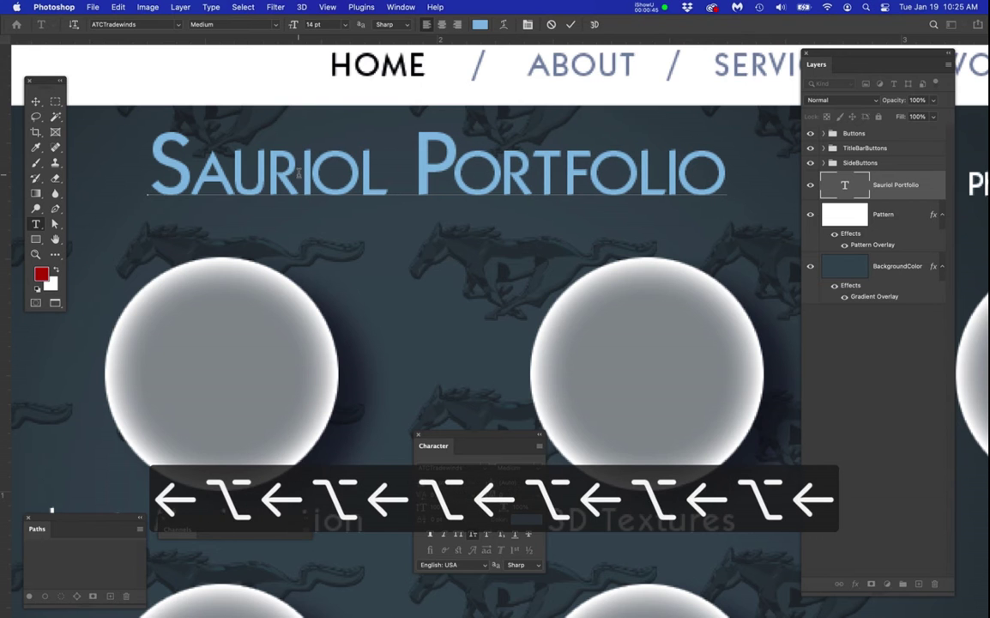
{"action": "key", "text": "alt+Left"}
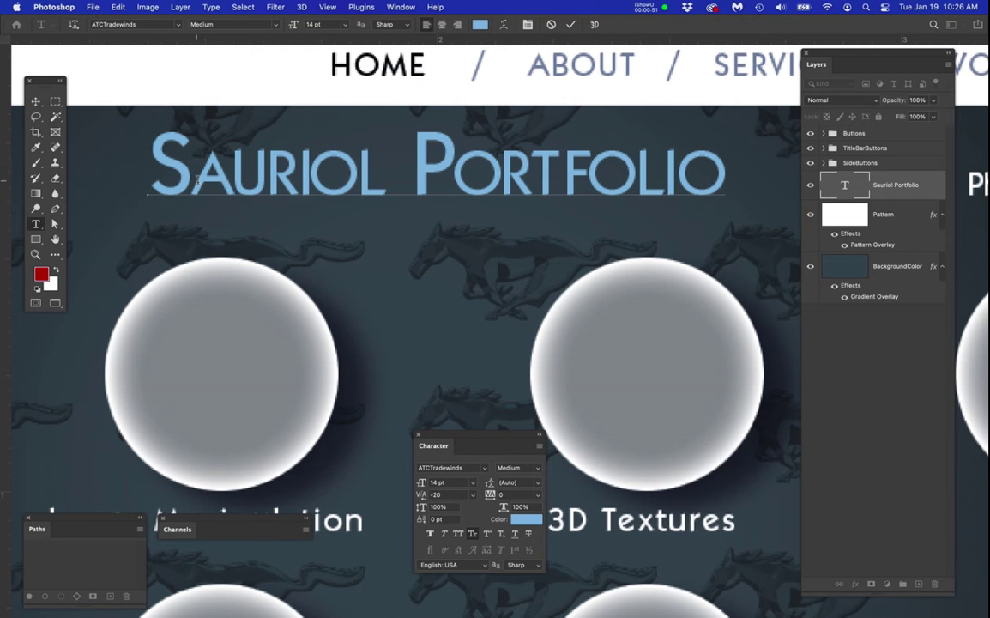
Set the kerning between the title's opening S and A to -40 and finish the text edit by switching to the Move tool
{"action": "left_click", "coordinate": [195, 177]}
{"action": "key", "text": "alt+Left"}
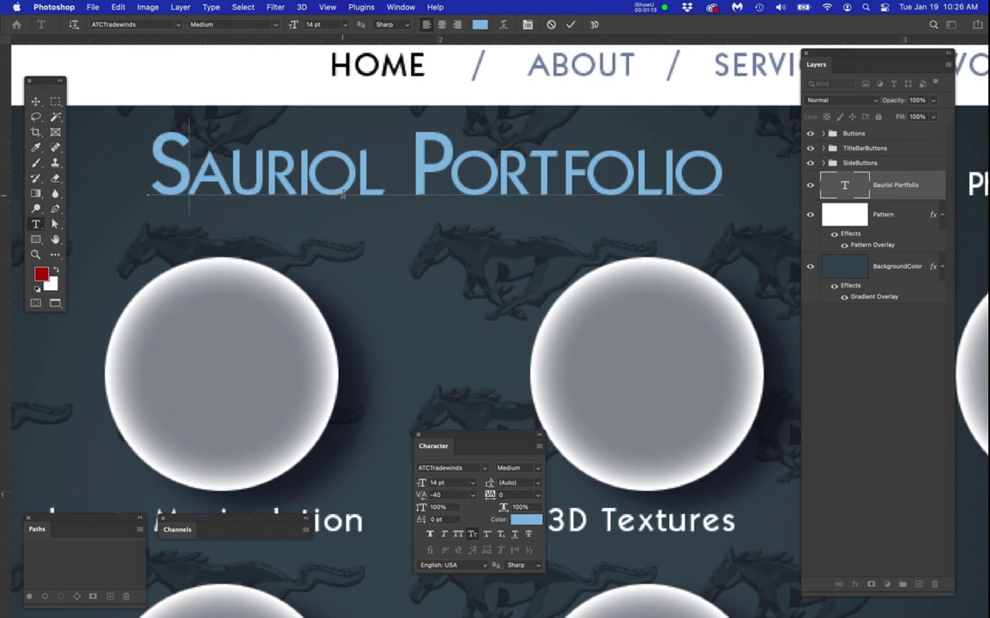
{"action": "type", "text": "v"}
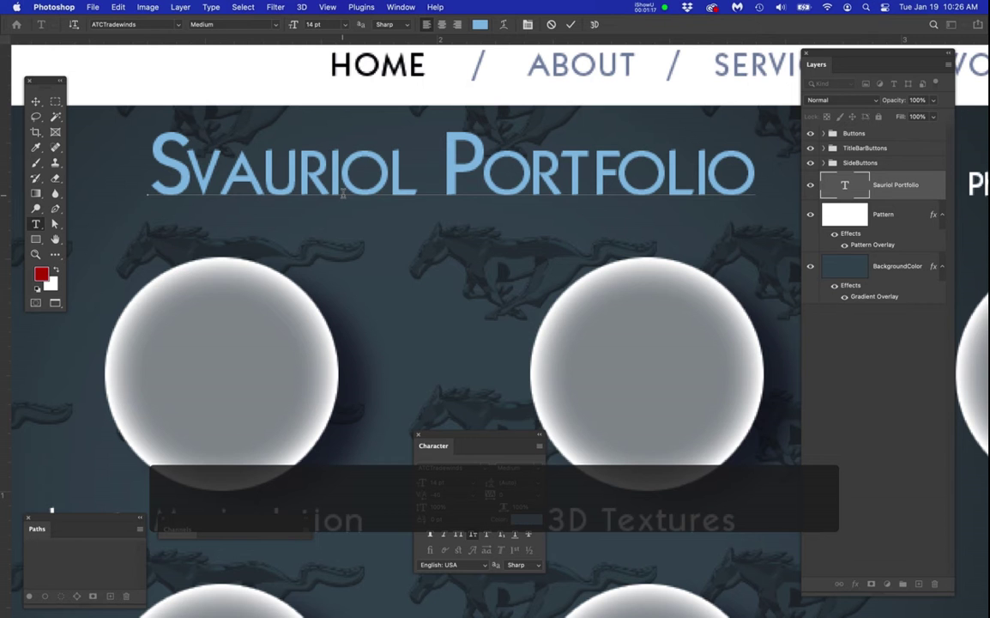
{"action": "key", "text": "BackSpace"}
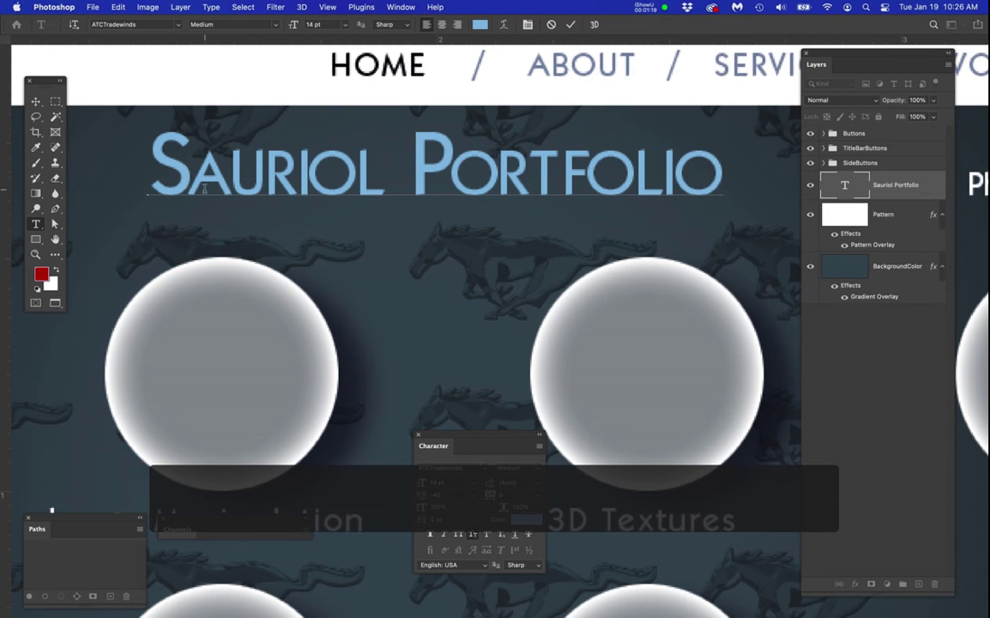
{"action": "key", "text": "super"}
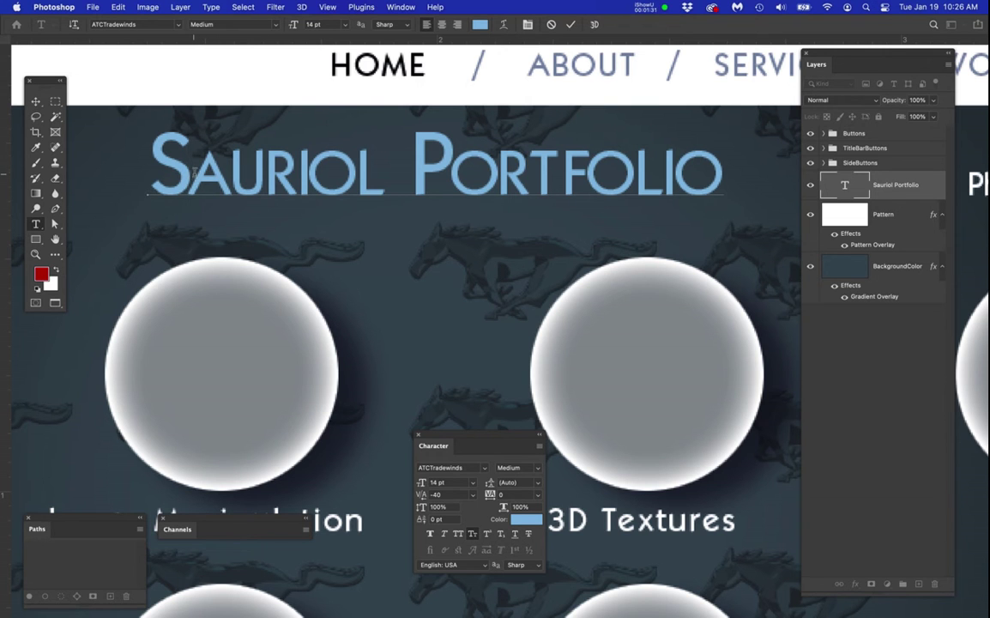
{"action": "left_click", "coordinate": [36, 102]}
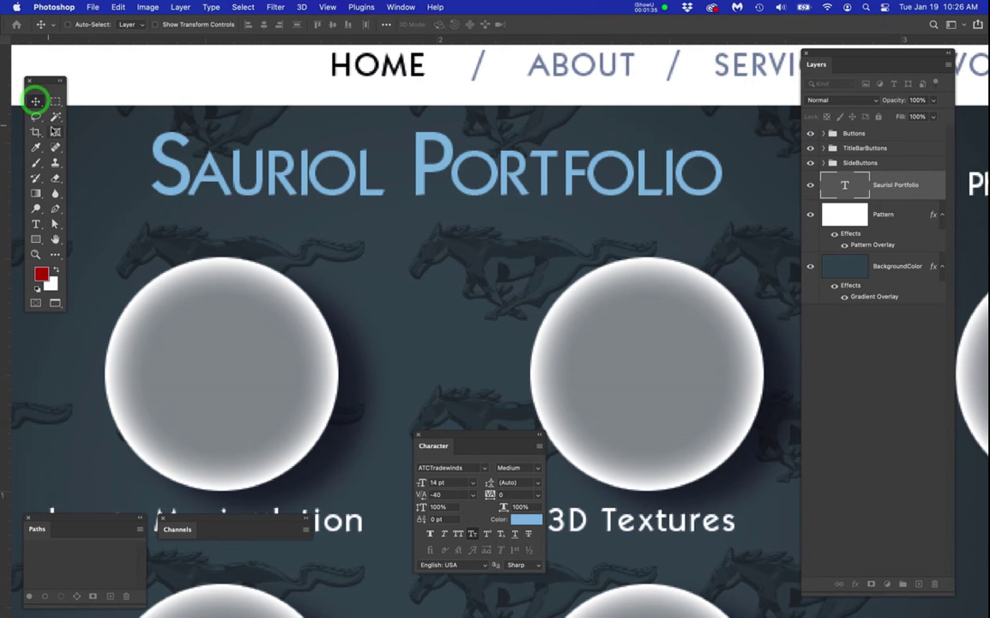
Reopen the title for text editing between the S and A, commit it, and return to the Move tool
{"action": "key", "text": "t"}
{"action": "left_click", "coordinate": [191, 172]}
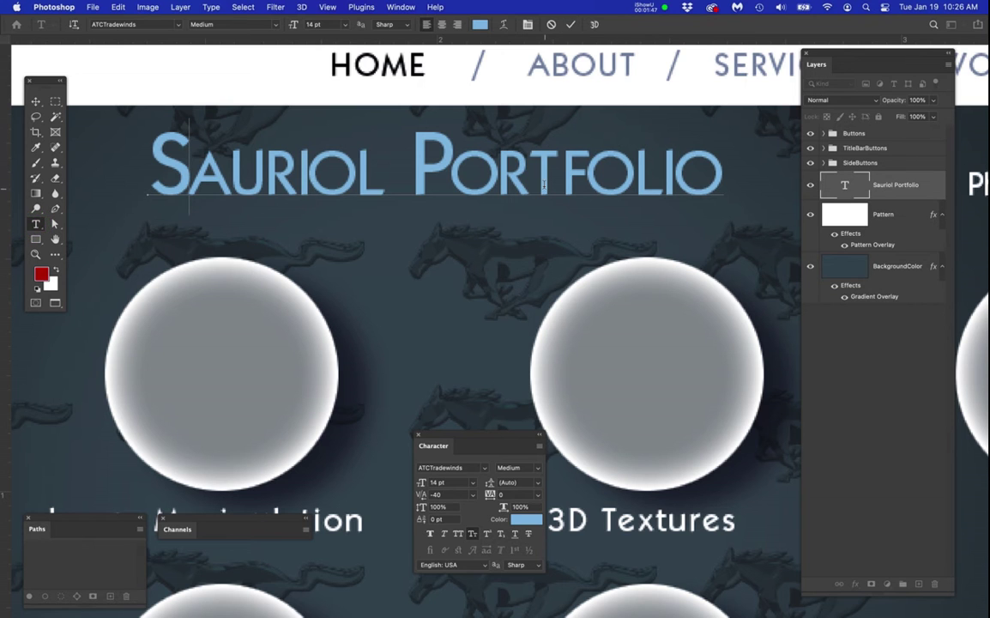
{"action": "left_click", "coordinate": [569, 24]}
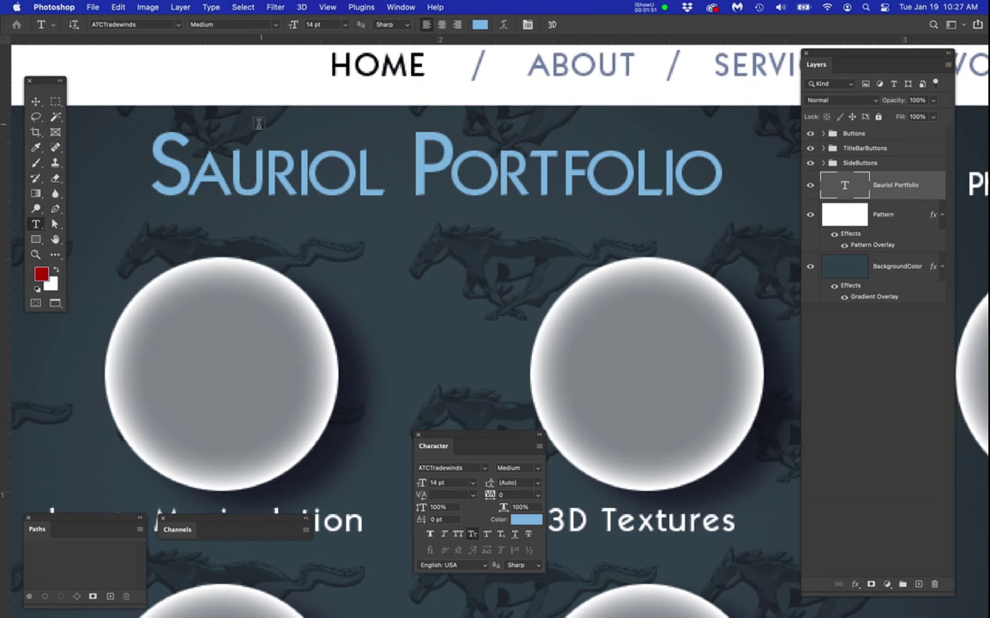
{"action": "key", "text": "v"}
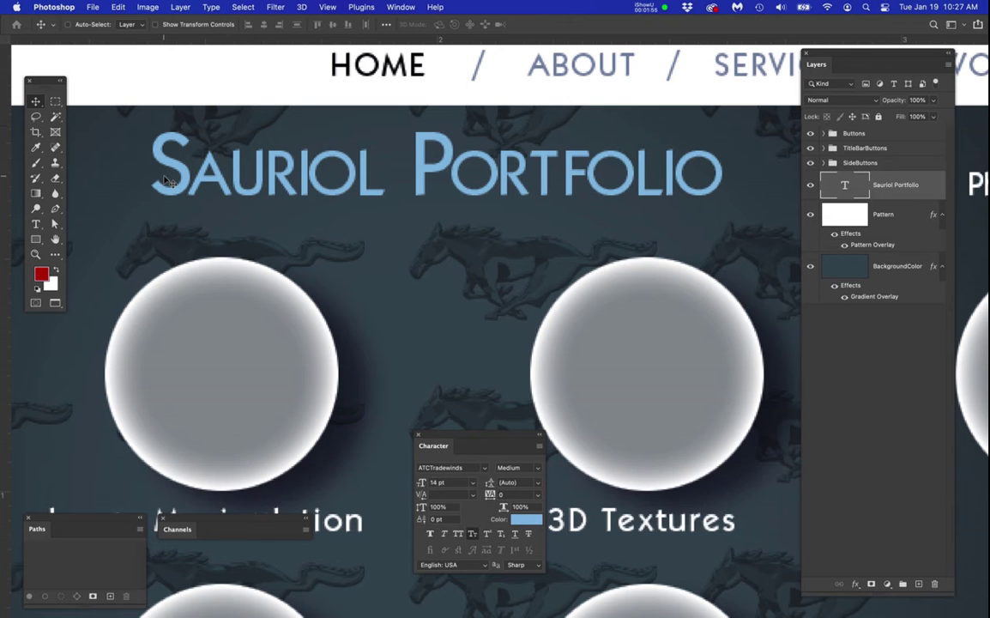
{"action": "left_click", "coordinate": [34, 101]}
Turn off Small Caps for the title text and place the character settings just below the title, between the two circles
{"action": "left_click_drag", "start_coordinate": [471, 445], "coordinate": [416, 237]}
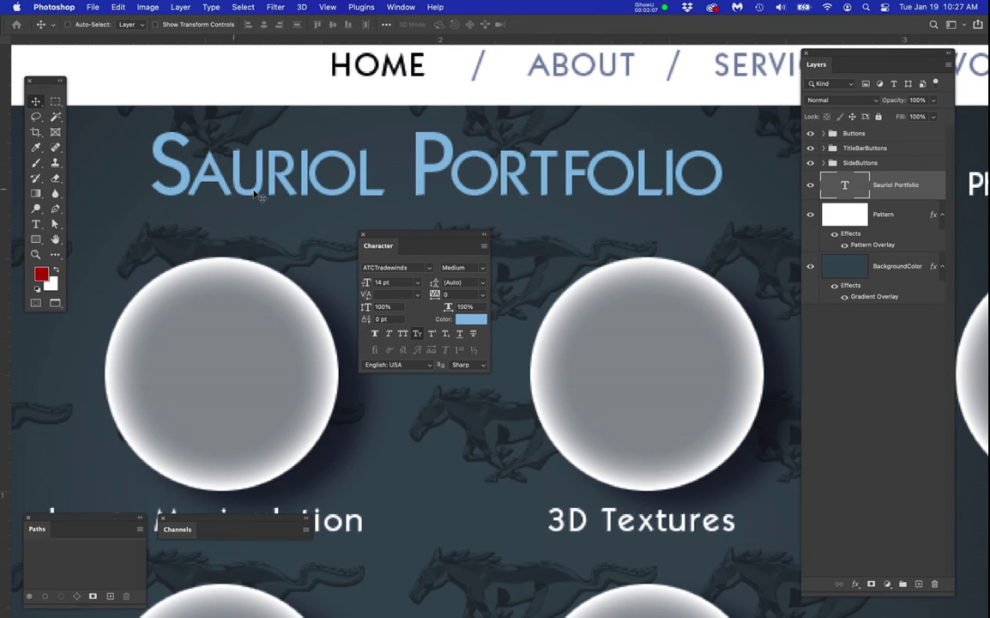
{"action": "left_click", "coordinate": [417, 334]}
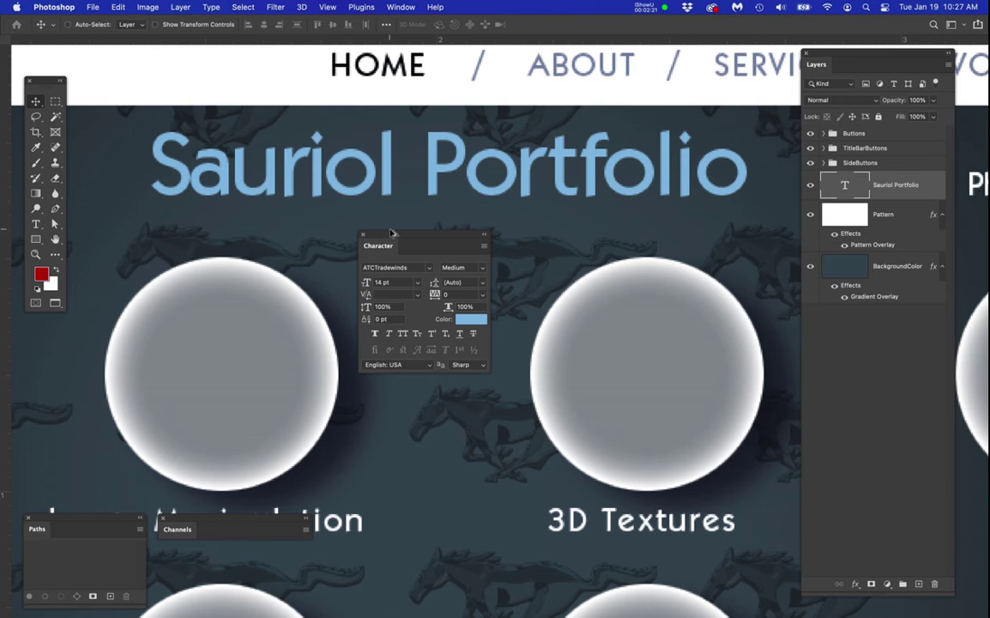
{"action": "scroll", "coordinate": [342, 216], "scroll_direction": "down", "scroll_amount": 2}
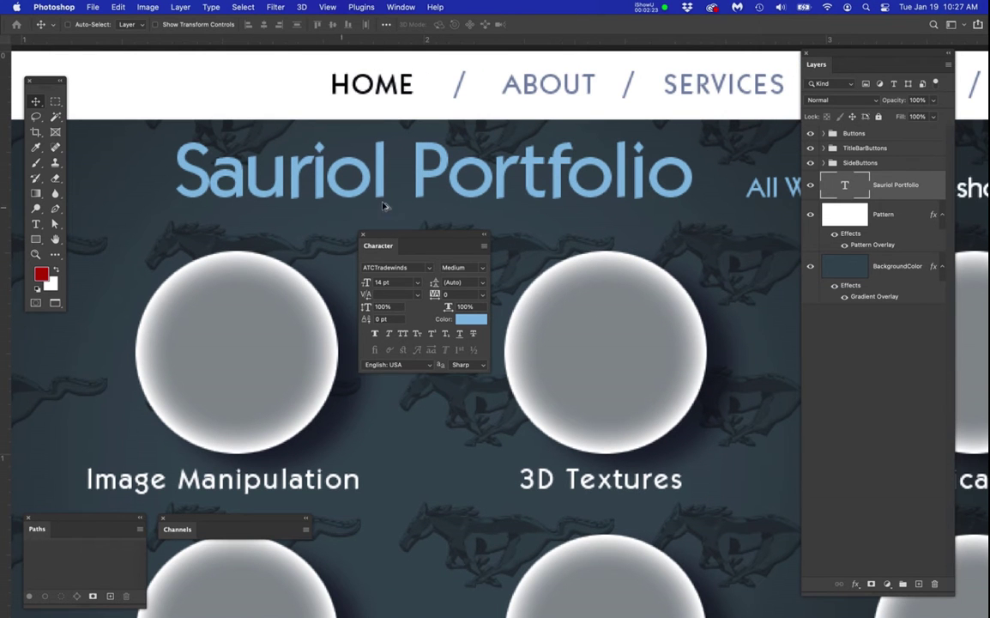
{"action": "left_click_drag", "start_coordinate": [412, 243], "coordinate": [414, 267]}
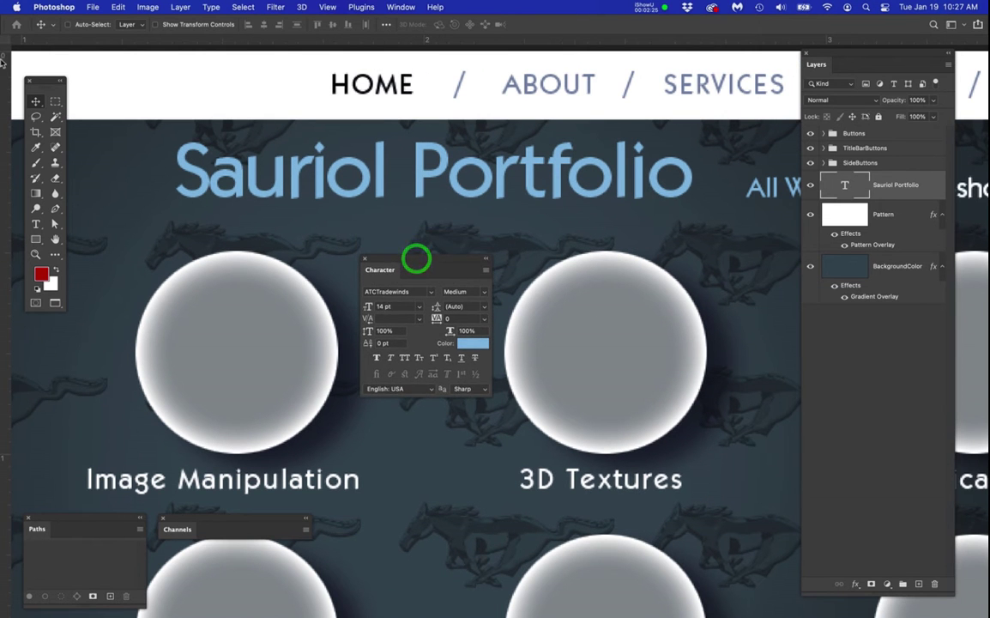
{"action": "left_click", "coordinate": [37, 102], "text": "alt"}
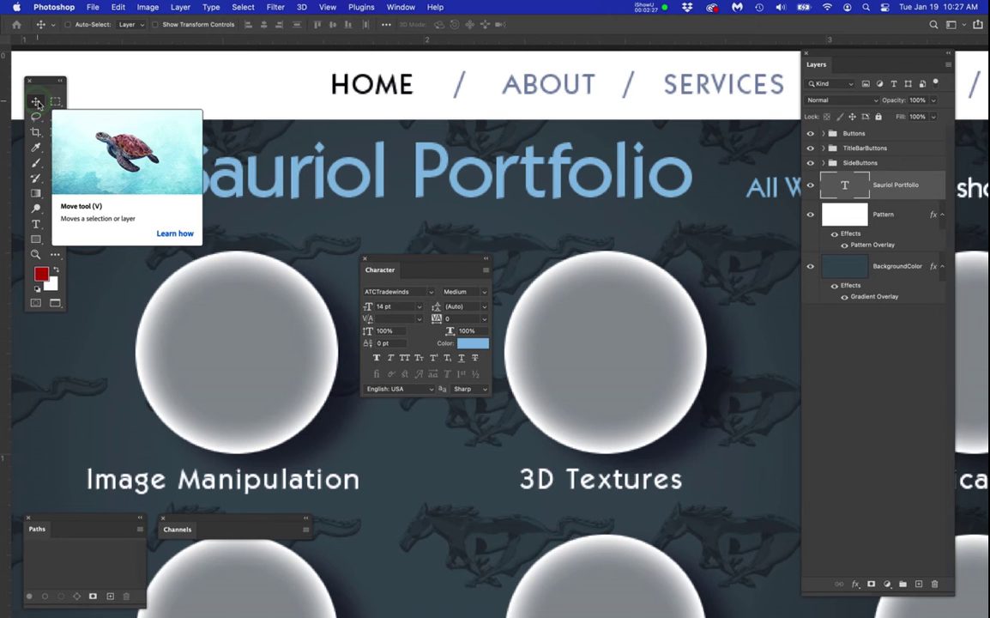
{"action": "left_click", "coordinate": [36, 103], "text": "alt"}
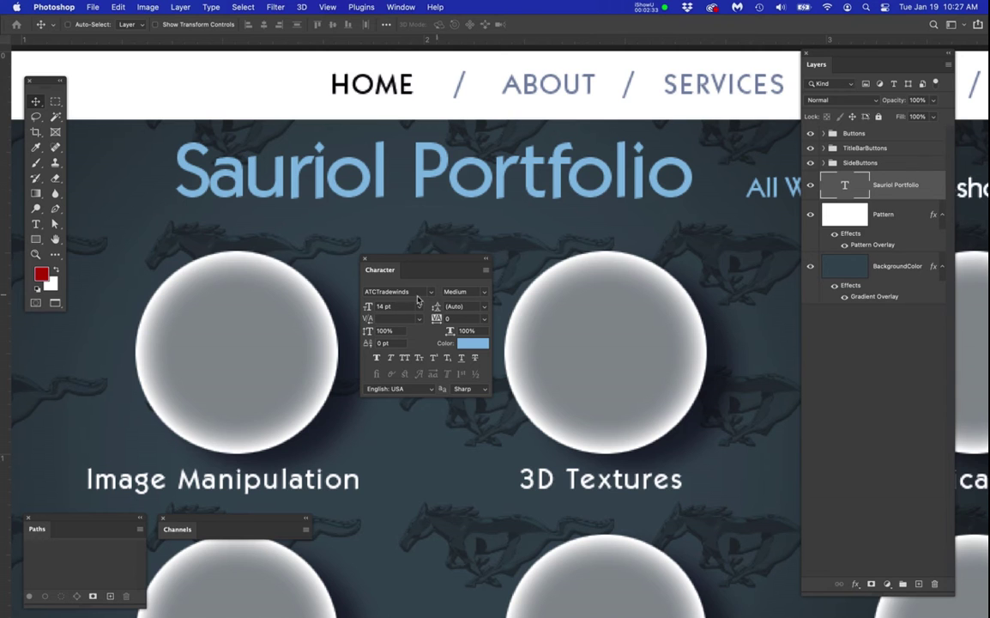
Check which layer holds the title by toggling its visibility off and on, and keep that text layer selected
{"action": "left_click_drag", "start_coordinate": [413, 292], "coordinate": [370, 289]}
{"action": "left_click", "coordinate": [810, 186]}
{"action": "left_click", "coordinate": [810, 185]}
{"action": "left_click", "coordinate": [810, 186]}
{"action": "left_click", "coordinate": [810, 186]}
{"action": "left_click", "coordinate": [930, 186]}
Preview the title in successive fonts from the font list, from Aurebesh through Baskerville to Bauhaus 93
{"action": "left_click", "coordinate": [417, 292]}
{"action": "left_click_drag", "start_coordinate": [419, 292], "coordinate": [361, 285]}
{"action": "key", "text": "Down"}
{"action": "key", "text": "Down"}
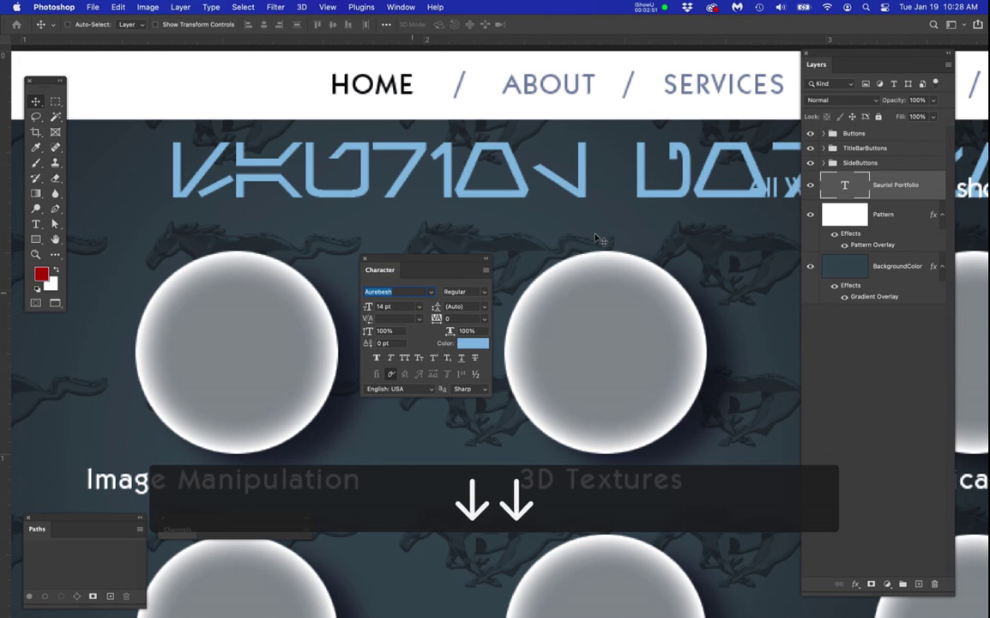
{"action": "key", "text": "Down"}
{"action": "key", "text": "Down"}
{"action": "key", "text": "Down"}
{"action": "key", "text": "Down"}
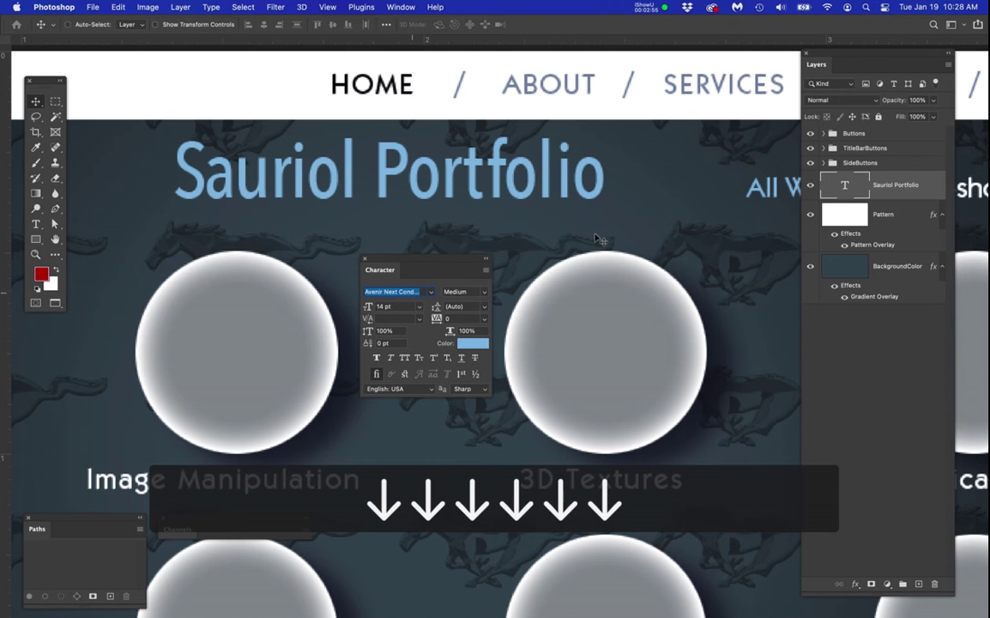
{"action": "key", "text": "Down"}
{"action": "key", "text": "Down"}
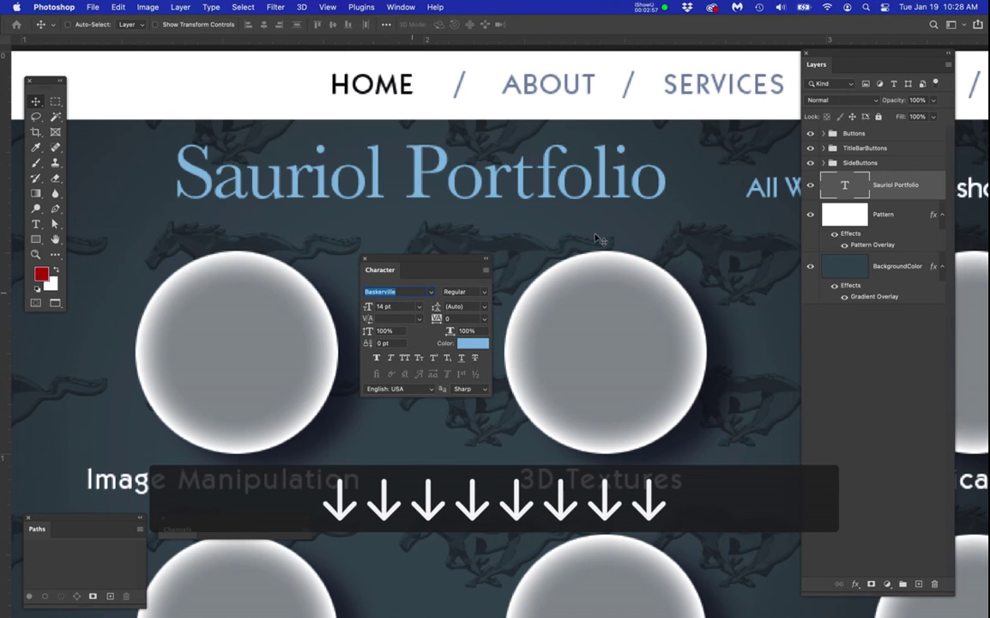
{"action": "key", "text": "Down"}
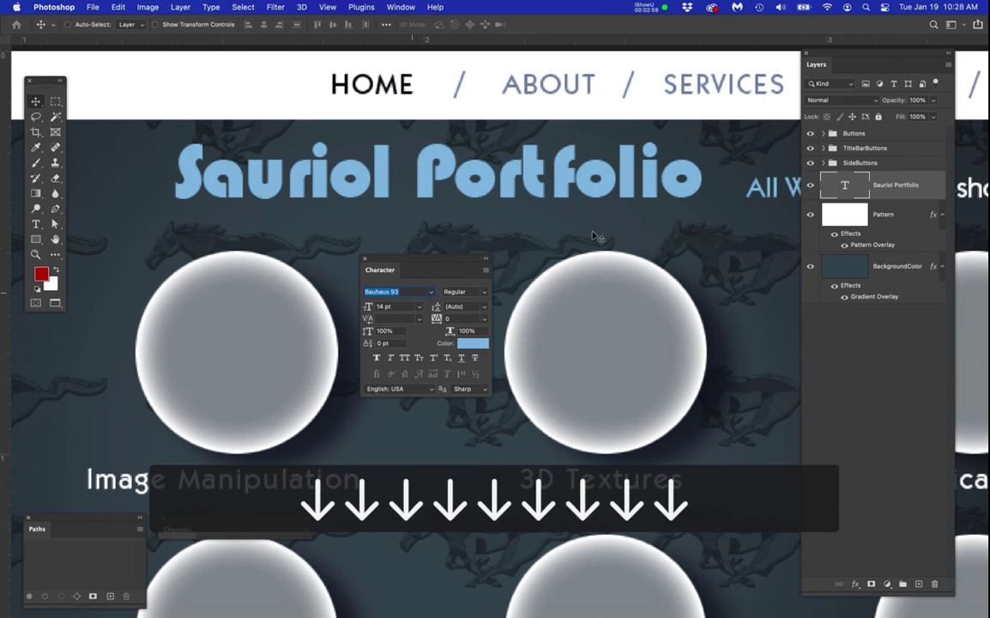
Try the ATCMaiTai font on the title and close the font list
{"action": "left_click", "coordinate": [431, 292]}
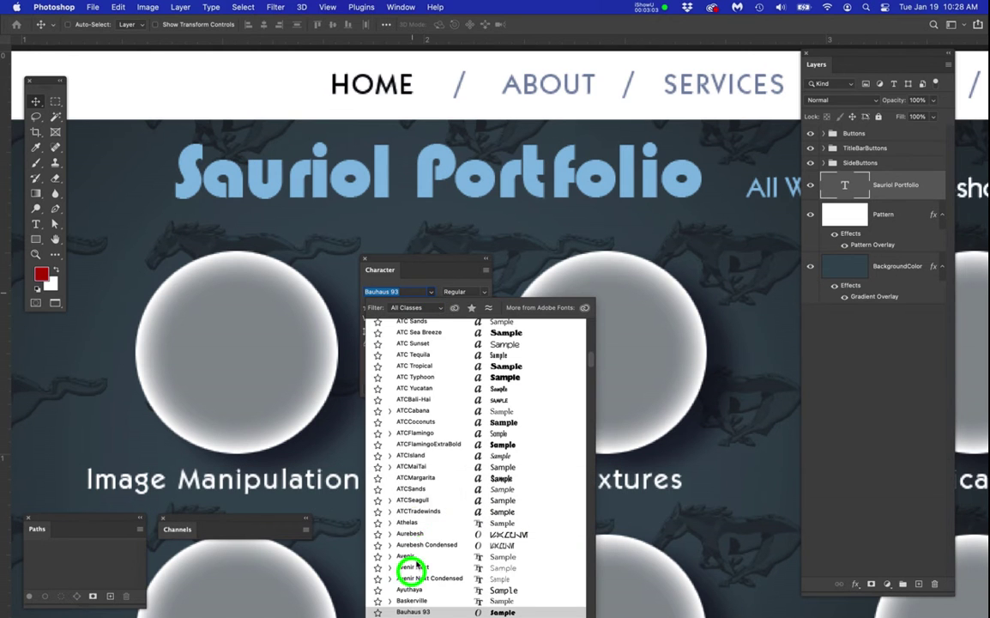
{"action": "left_click", "coordinate": [418, 466]}
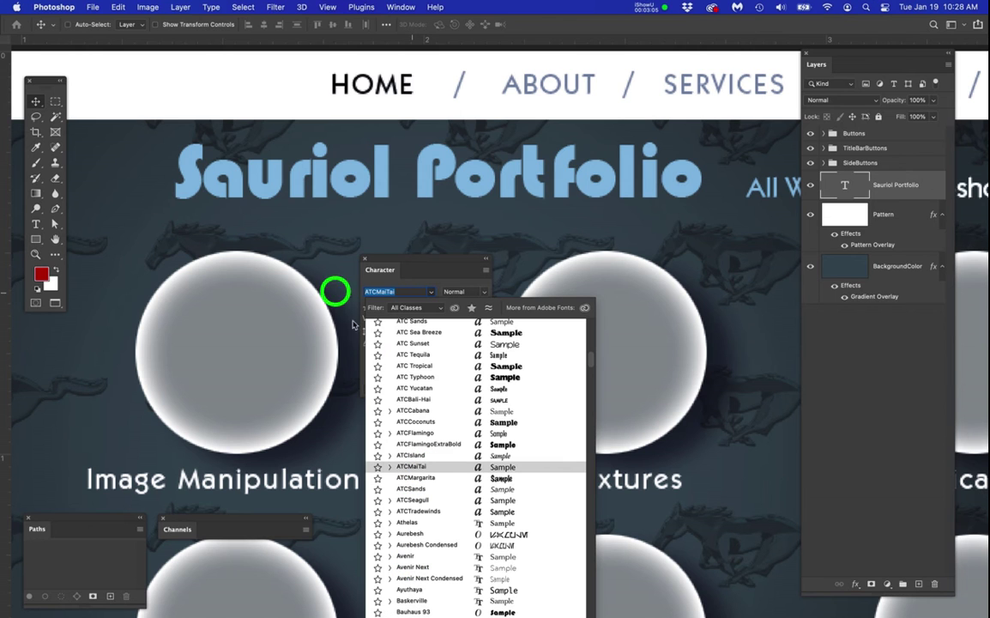
{"action": "left_click", "coordinate": [404, 293]}
{"action": "left_click_drag", "start_coordinate": [406, 292], "coordinate": [360, 289]}
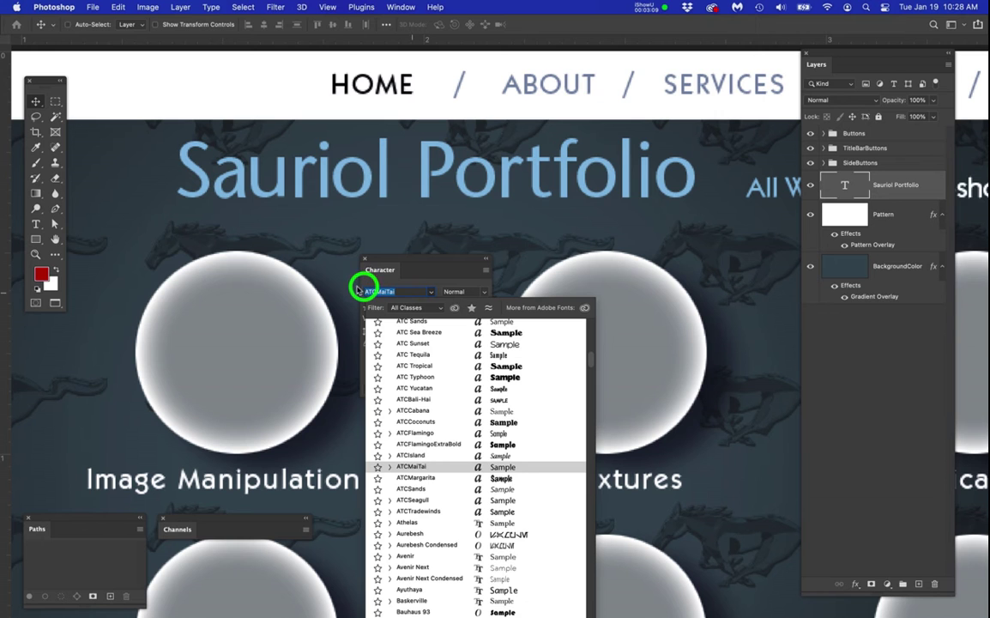
{"action": "left_click", "coordinate": [422, 272]}
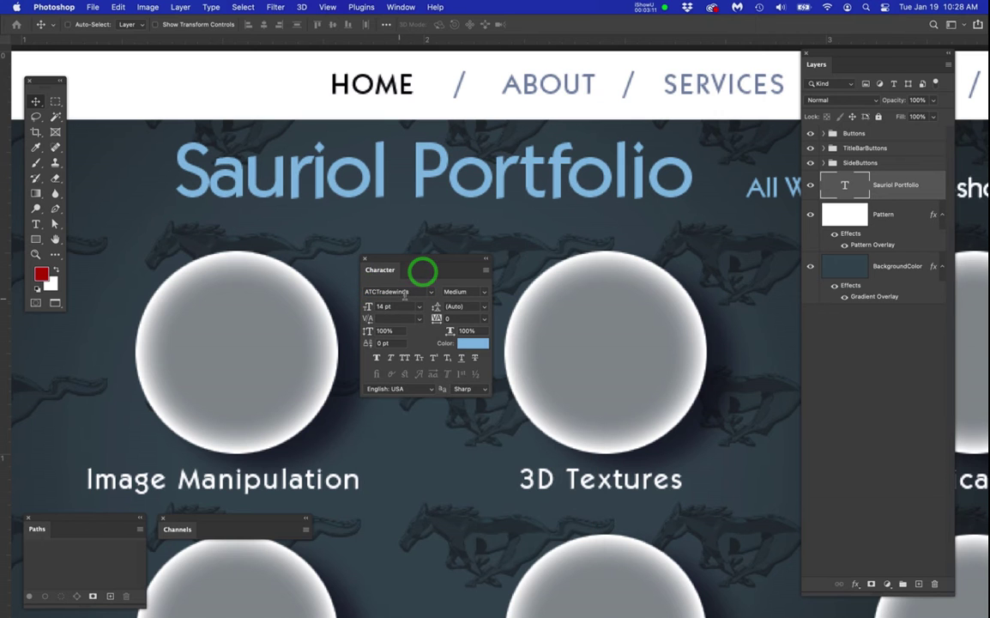
Cycle the title through successive fonts in the list and set it to ATCIsland Italic
{"action": "left_click_drag", "start_coordinate": [412, 292], "coordinate": [364, 289]}
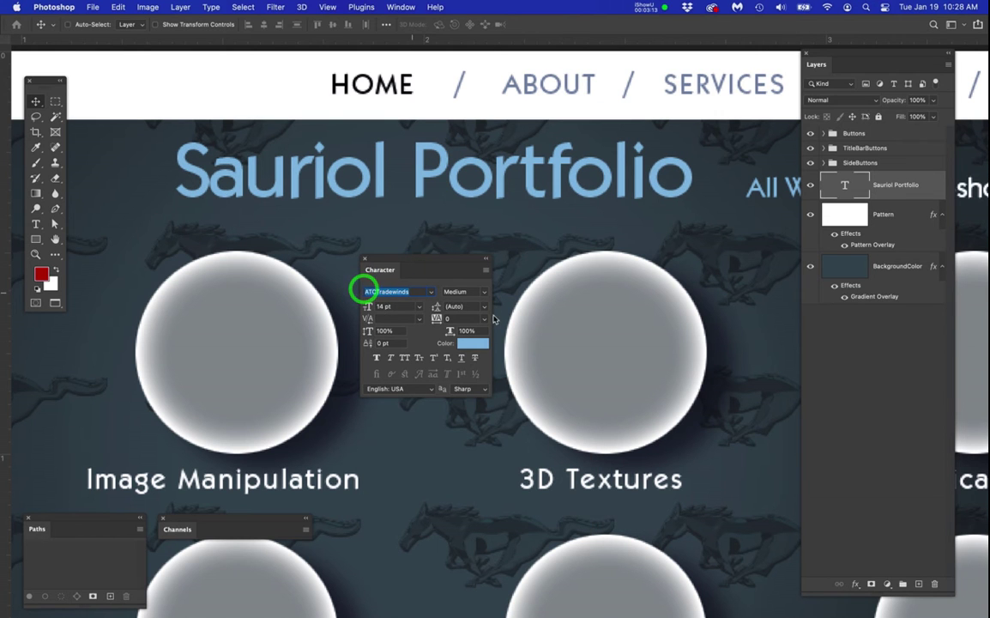
{"action": "key", "text": "Down"}
{"action": "key", "text": "Down"}
{"action": "key", "text": "Down"}
{"action": "key", "text": "Down"}
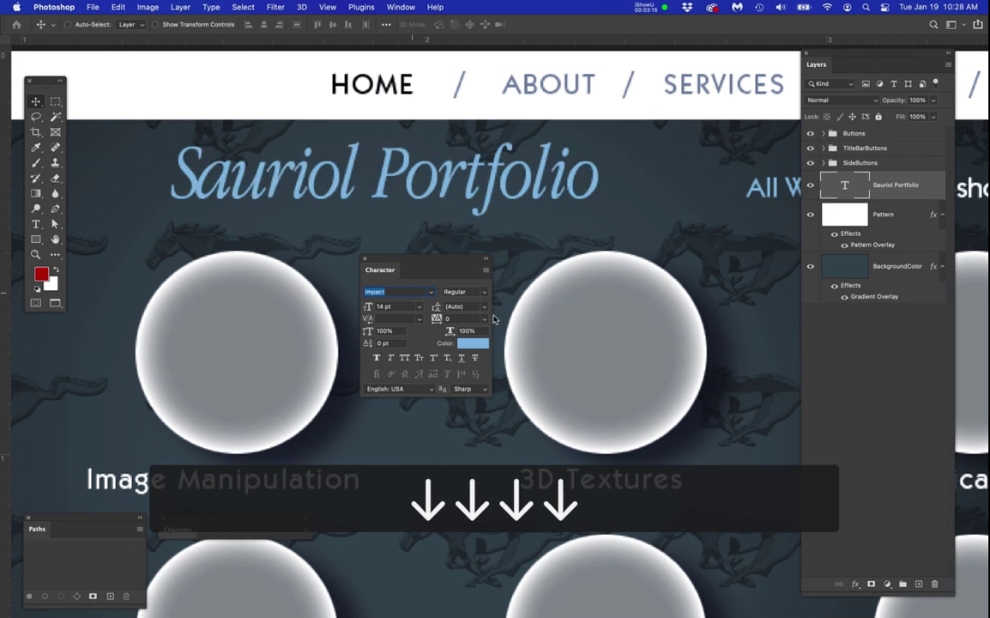
{"action": "key", "text": "Down"}
{"action": "key", "text": "Down"}
{"action": "key", "text": "Down"}
{"action": "key", "text": "Down"}
{"action": "key", "text": "Down"}
{"action": "key", "text": "Down"}
{"action": "key", "text": "Up"}
{"action": "key", "text": "Up"}
{"action": "key", "text": "Up"}
{"action": "key", "text": "Up"}
{"action": "key", "text": "Up"}
{"action": "key", "text": "Up"}
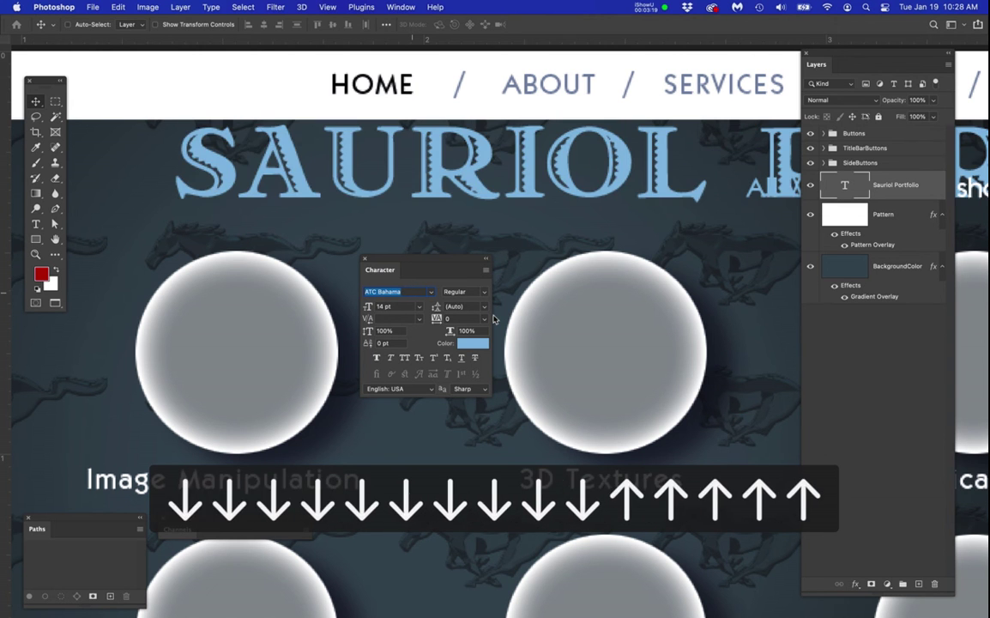
{"action": "key", "text": "Up"}
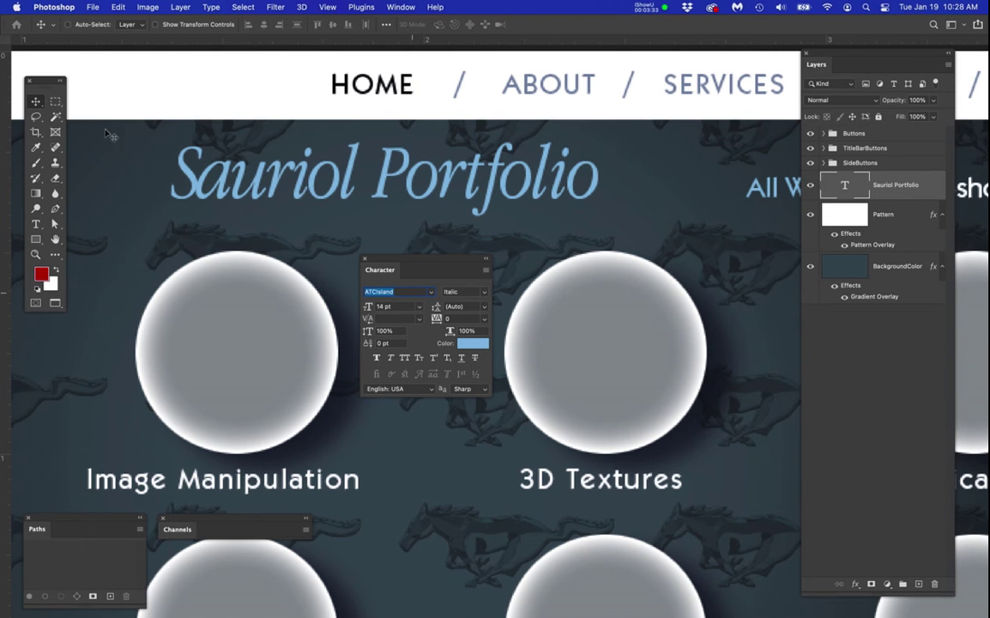
Try enlarging the title text to a font size of 24 pt
{"action": "left_click", "coordinate": [36, 104]}
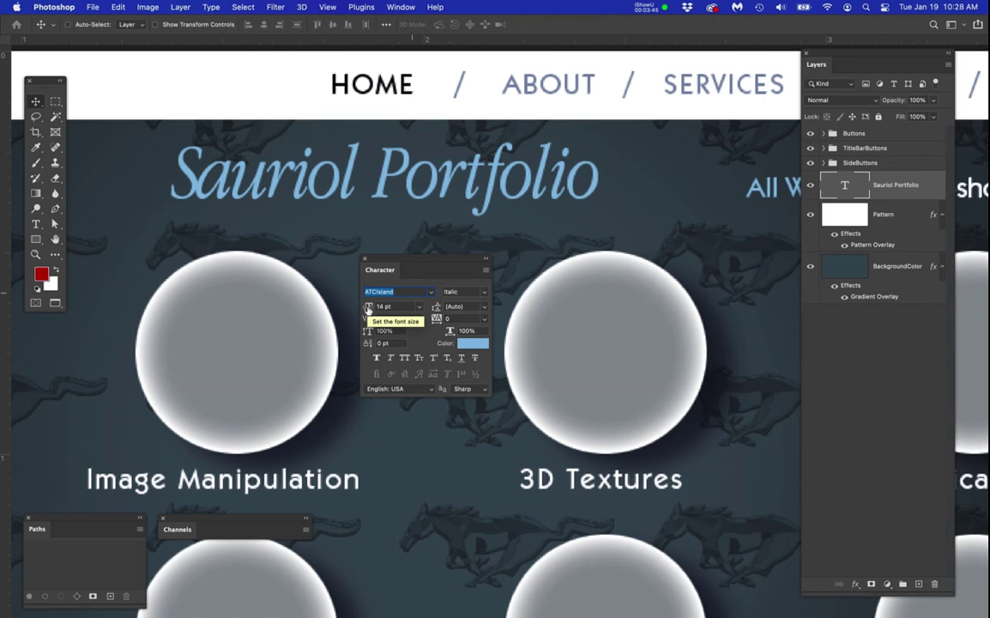
{"action": "left_click", "coordinate": [368, 309]}
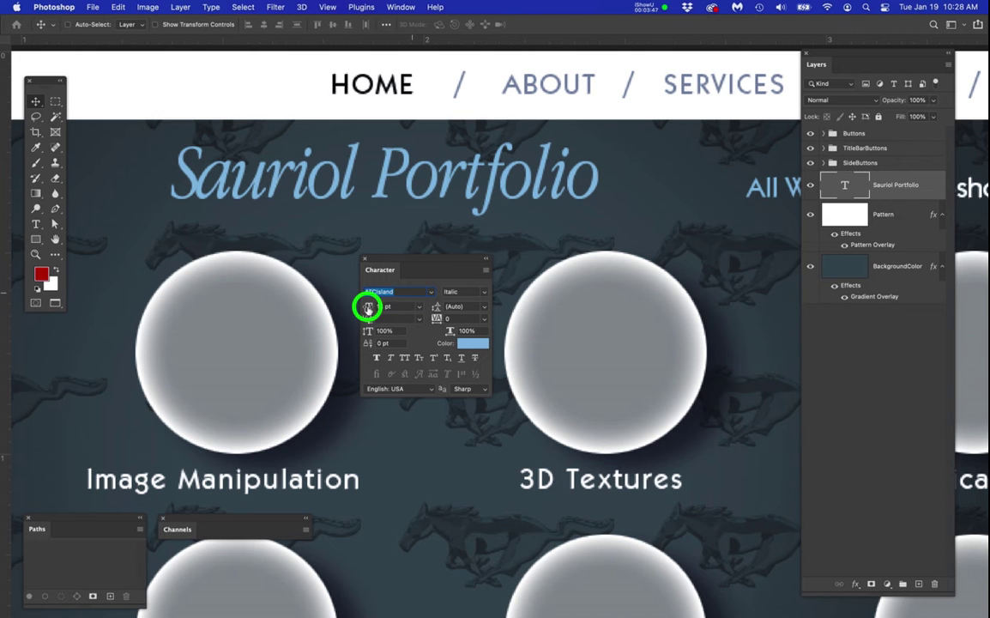
{"action": "left_click_drag", "start_coordinate": [368, 309], "coordinate": [414, 298]}
{"action": "left_click", "coordinate": [372, 308]}
{"action": "type", "text": "24"}
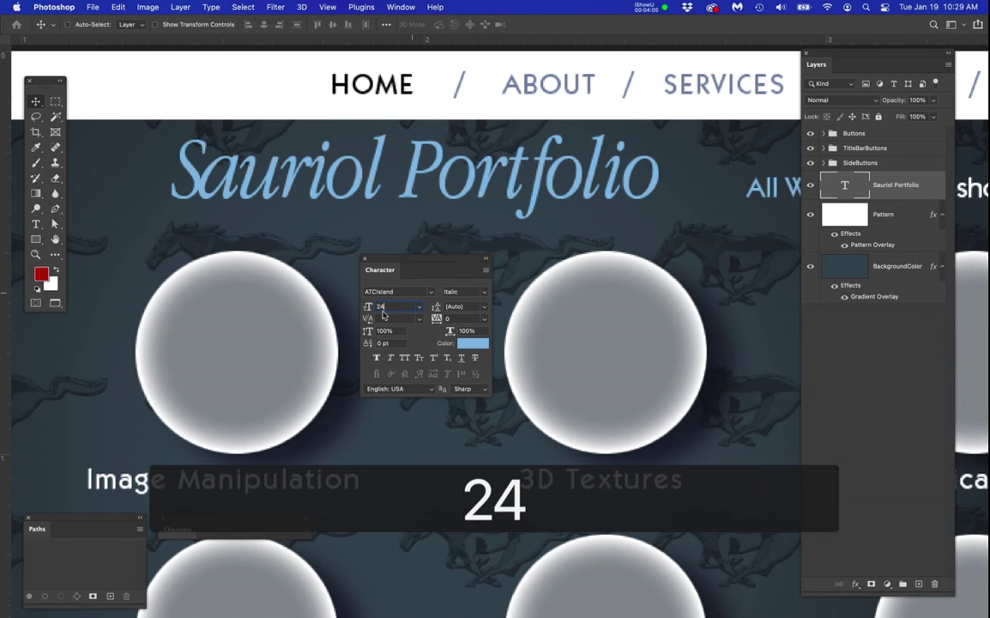
{"action": "key", "text": "Return"}
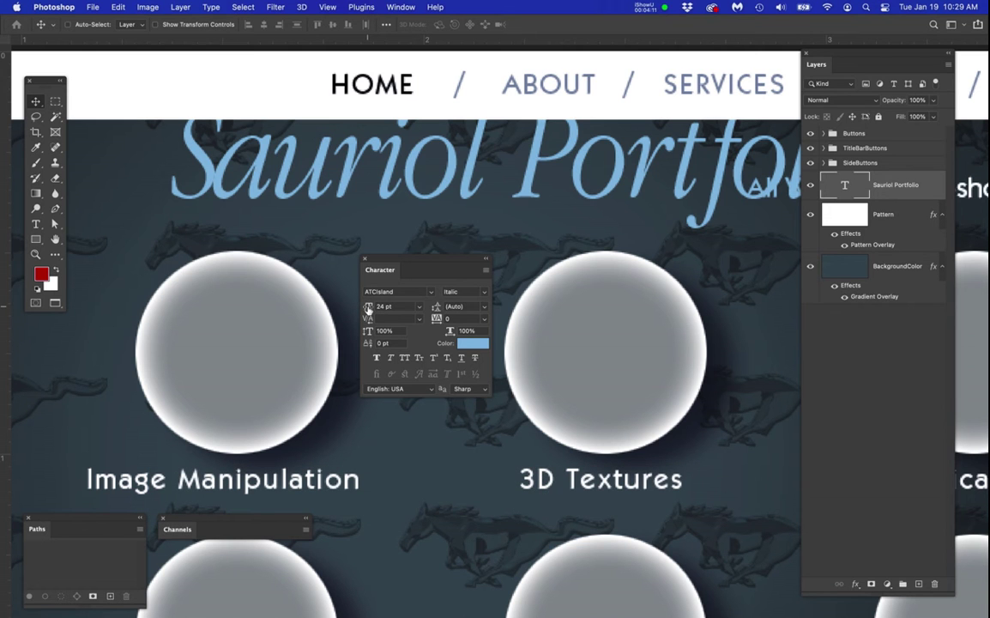
Reduce the title's font size to 11 pt and set its tracking to 60
{"action": "left_click_drag", "start_coordinate": [369, 307], "coordinate": [361, 305]}
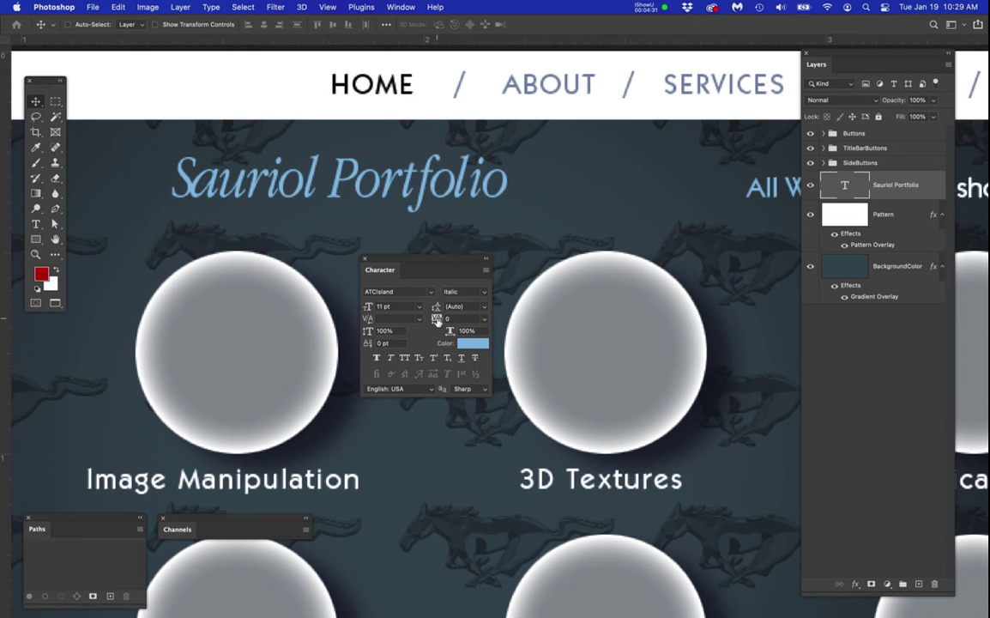
{"action": "left_click", "coordinate": [436, 319]}
{"action": "left_click_drag", "start_coordinate": [436, 319], "coordinate": [446, 323]}
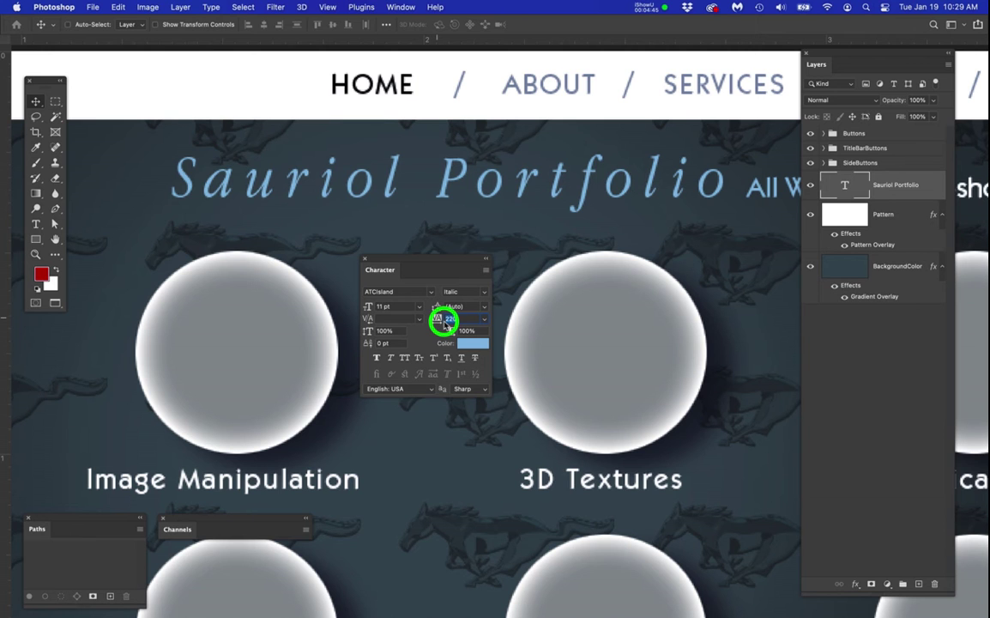
{"action": "left_click_drag", "start_coordinate": [445, 323], "coordinate": [392, 318]}
Cycle the title through neighbouring fonts in both directions and set it to ATCTradewinds Medium
{"action": "left_click", "coordinate": [378, 291]}
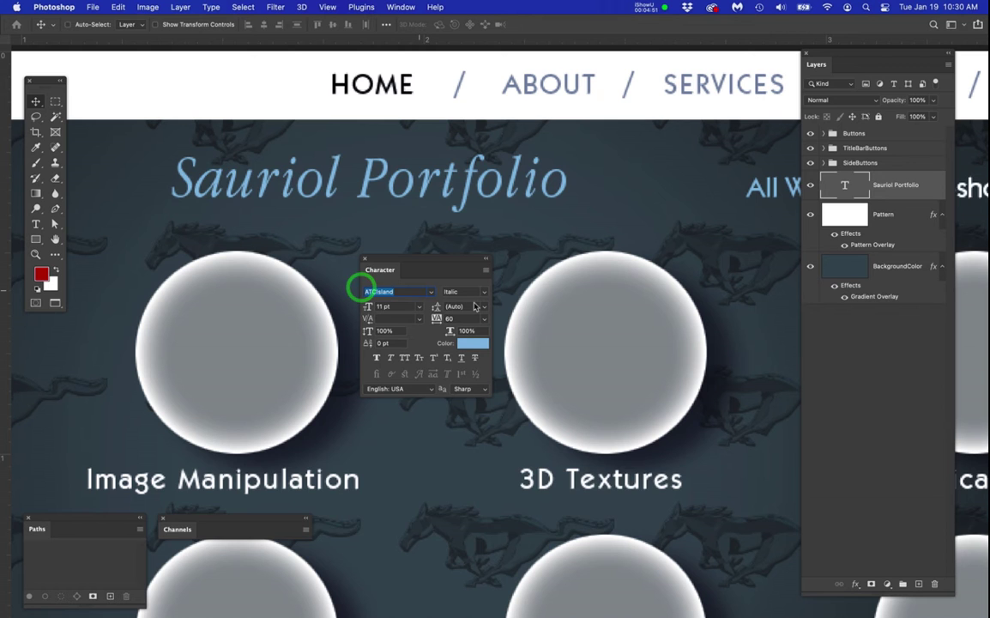
{"action": "key", "text": "Down"}
{"action": "key", "text": "Down"}
{"action": "key", "text": "Up"}
{"action": "key", "text": "Up"}
{"action": "key", "text": "Up"}
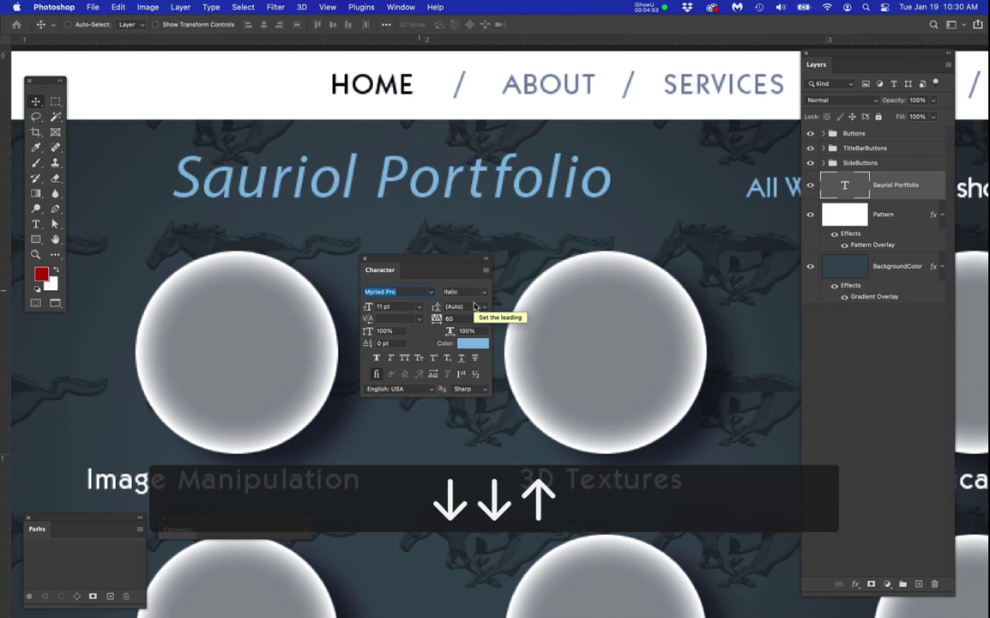
{"action": "key", "text": "Up"}
{"action": "key", "text": "Up"}
{"action": "key", "text": "Up"}
{"action": "key", "text": "Up"}
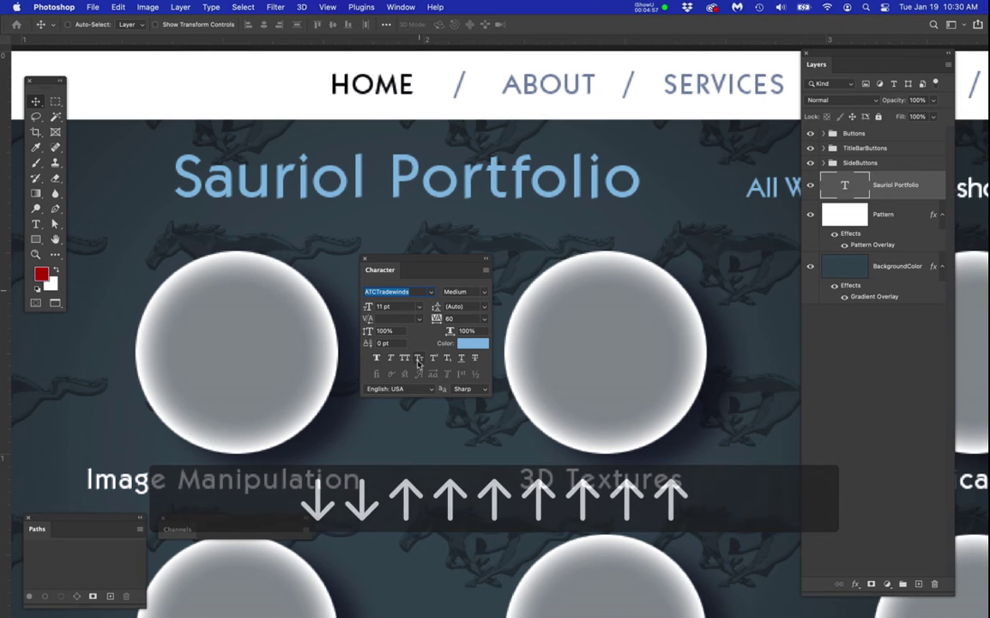
Toggle small caps on and off for the title and try a font size of 14 pt
{"action": "left_click", "coordinate": [419, 361]}
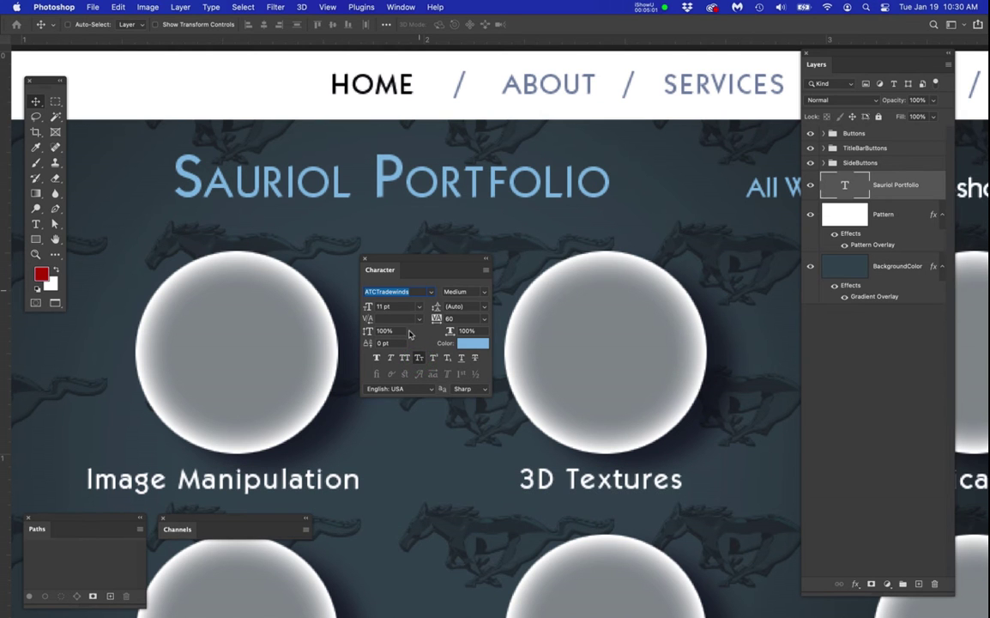
{"action": "left_click", "coordinate": [380, 303]}
{"action": "type", "text": "14"}
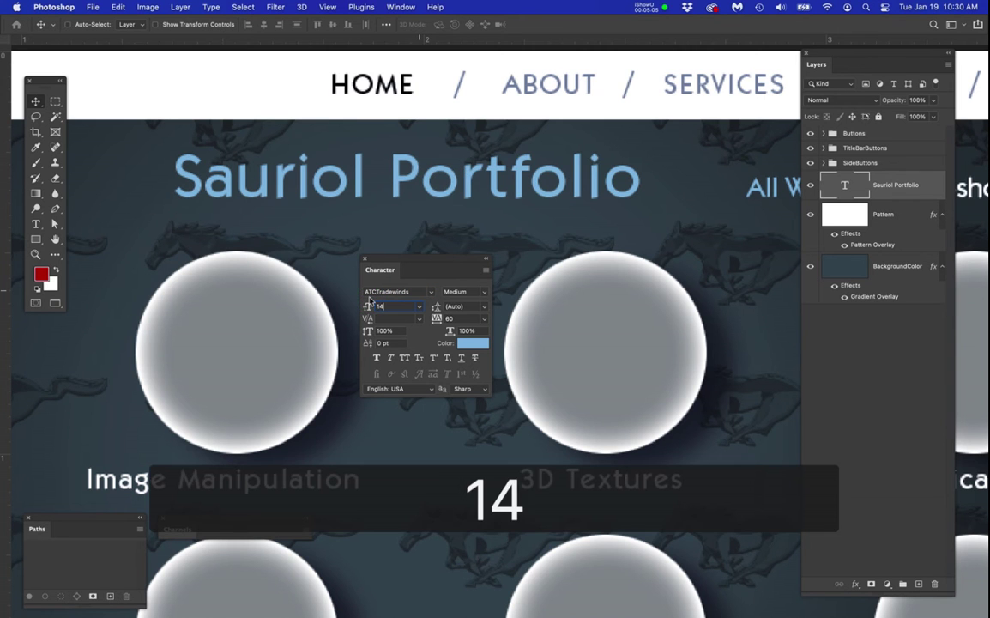
{"action": "key", "text": "Return"}
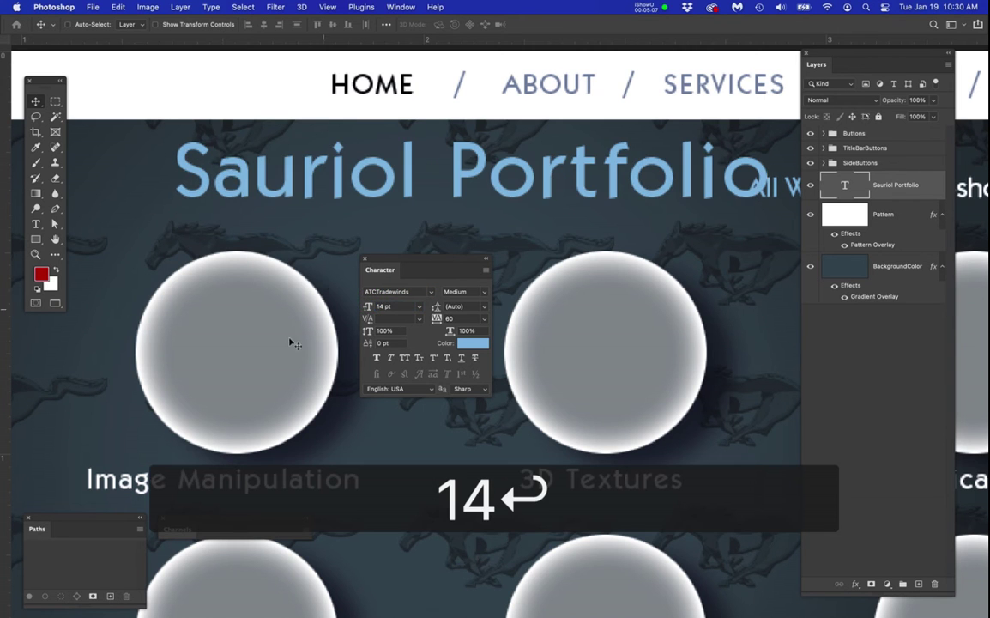
Set the title's font size to 12 pt and move the Character panel down away from the title area
{"action": "left_click", "coordinate": [367, 307]}
{"action": "left_click_drag", "start_coordinate": [367, 308], "coordinate": [365, 307]}
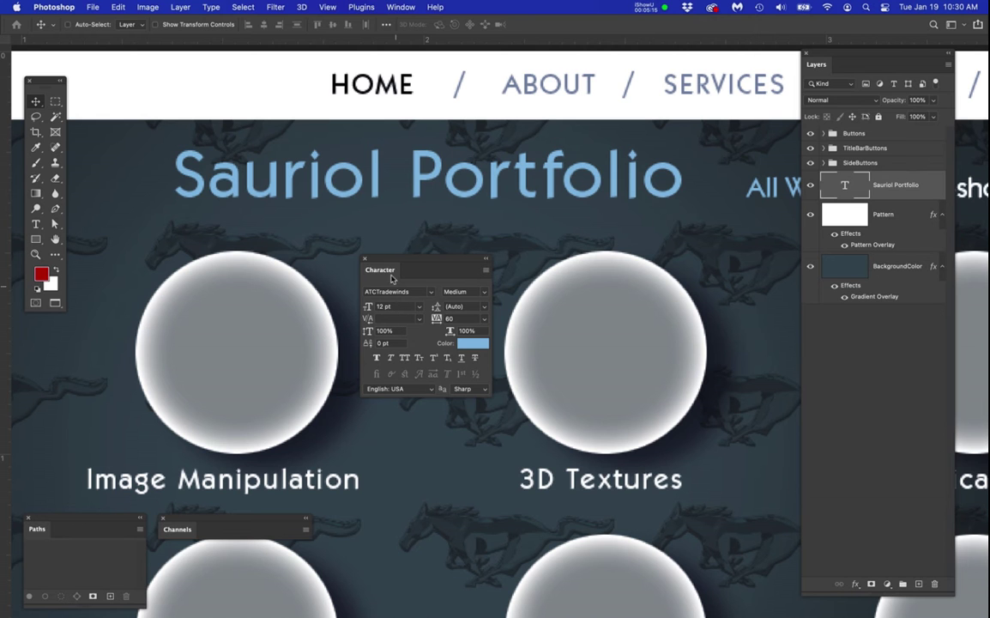
{"action": "scroll", "coordinate": [384, 223], "scroll_direction": "down", "scroll_amount": 5}
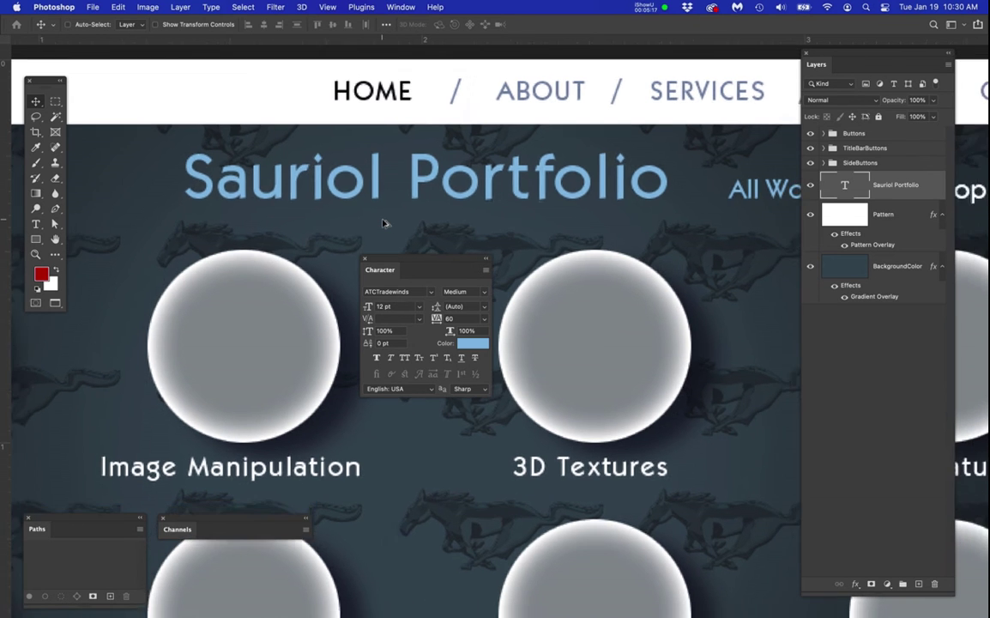
{"action": "scroll", "coordinate": [383, 223], "scroll_direction": "down", "scroll_amount": 3}
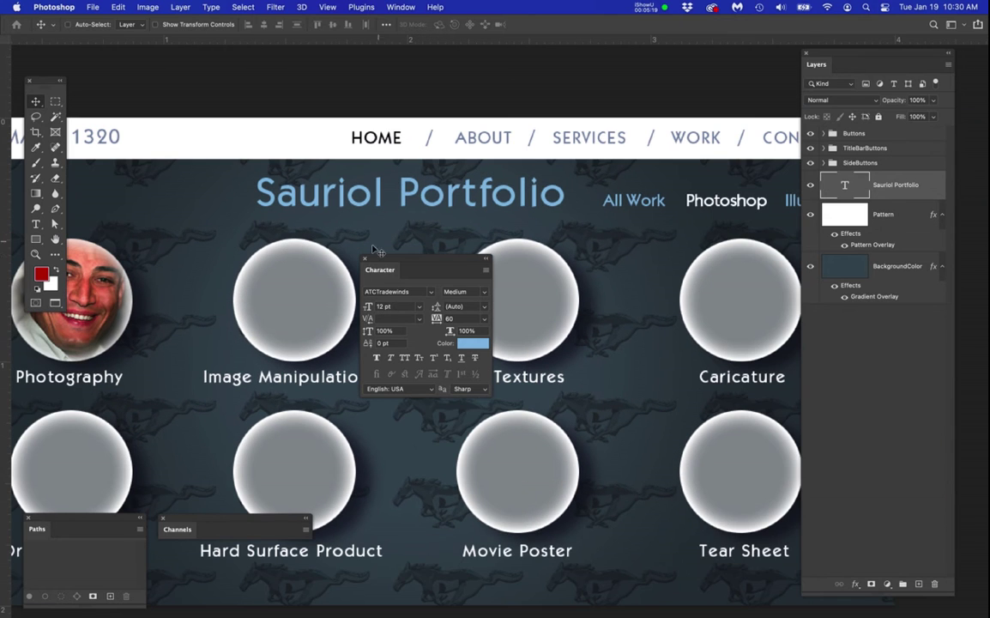
{"action": "left_click_drag", "start_coordinate": [437, 270], "coordinate": [615, 452]}
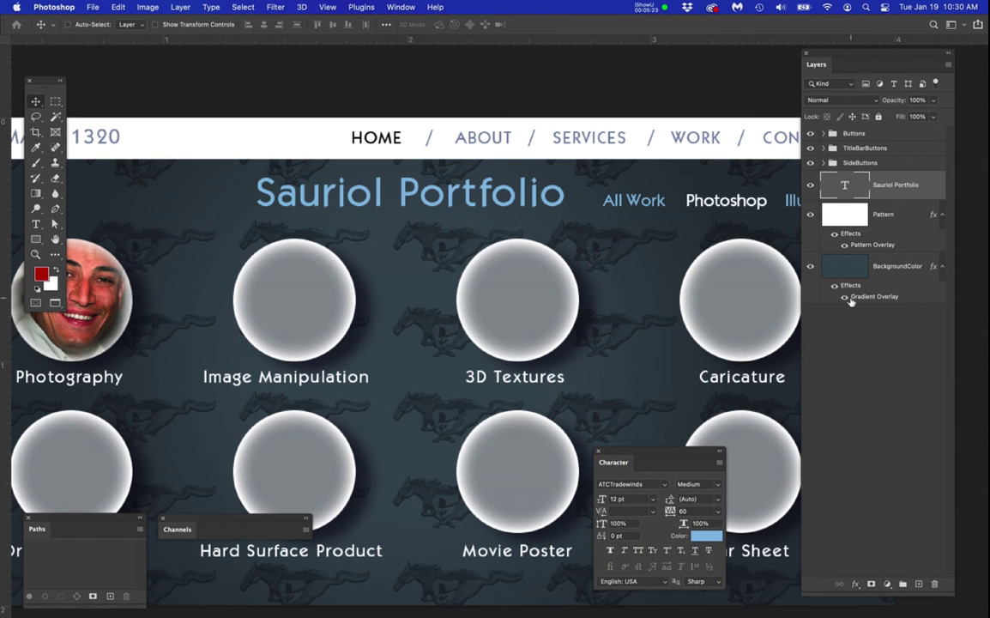
Toggle the Pattern layer's Pattern Overlay effect off and on to compare how the title reads against the background
{"action": "left_click", "coordinate": [845, 245]}
{"action": "left_click", "coordinate": [844, 244]}
{"action": "left_click", "coordinate": [844, 244]}
{"action": "left_click", "coordinate": [844, 245]}
{"action": "scroll", "coordinate": [437, 251], "scroll_direction": "up", "scroll_amount": 3}
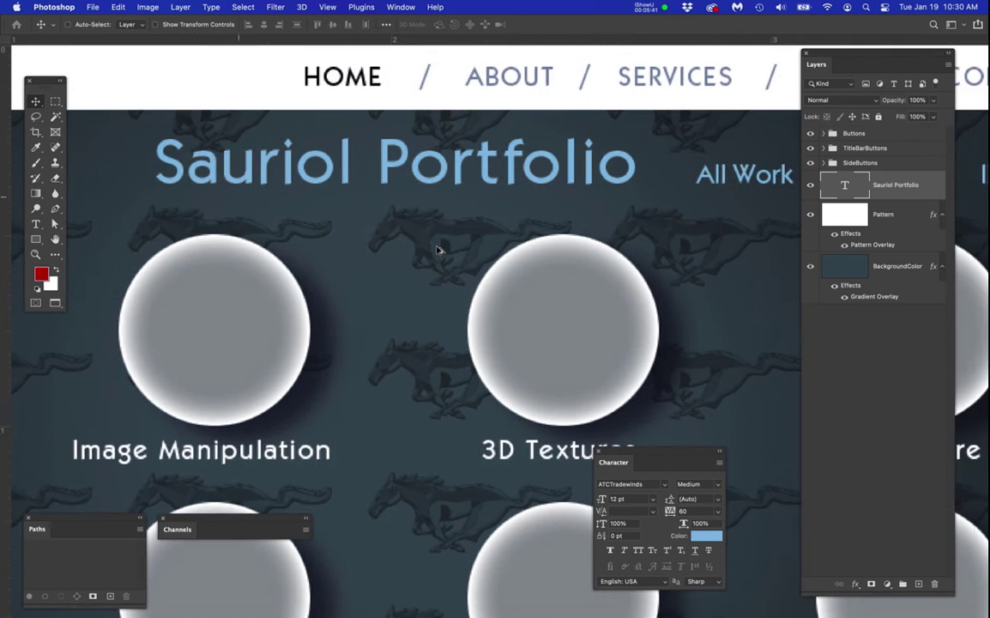
{"action": "scroll", "coordinate": [438, 250], "scroll_direction": "down", "scroll_amount": 2}
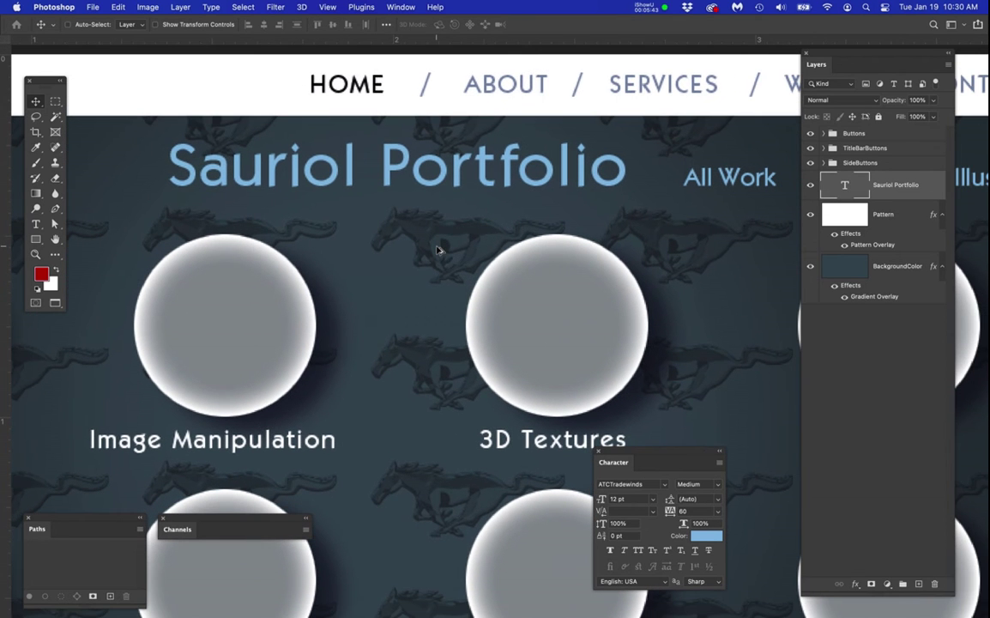
{"action": "scroll", "coordinate": [438, 250], "scroll_direction": "down", "scroll_amount": 1}
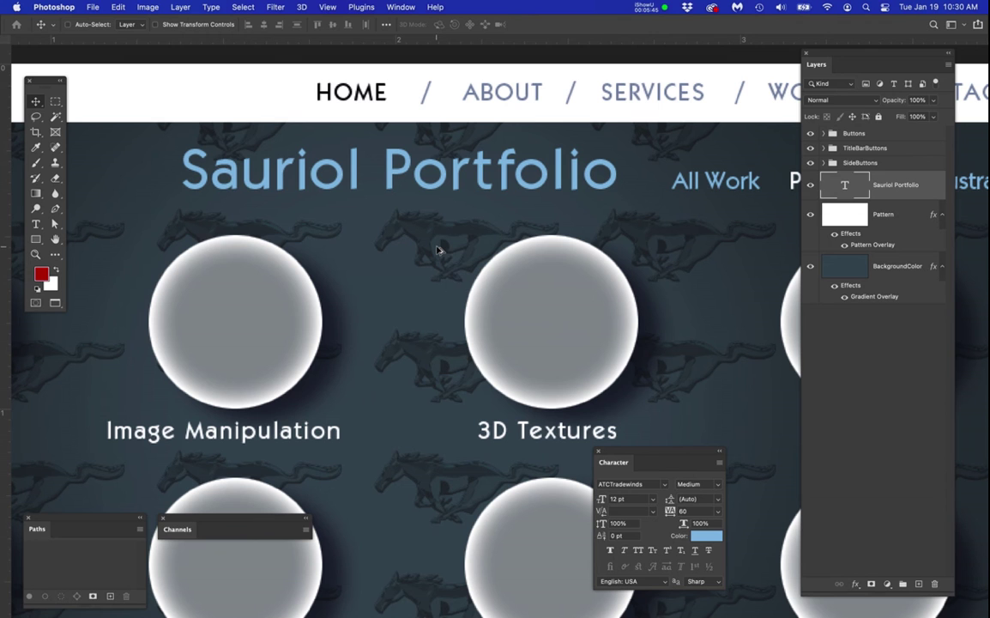
Switch to Firefox and open the Left-Hand Waving American Flag Decal image from the "american flags waving images" results
{"action": "mouse_move", "coordinate": [3, 111]}
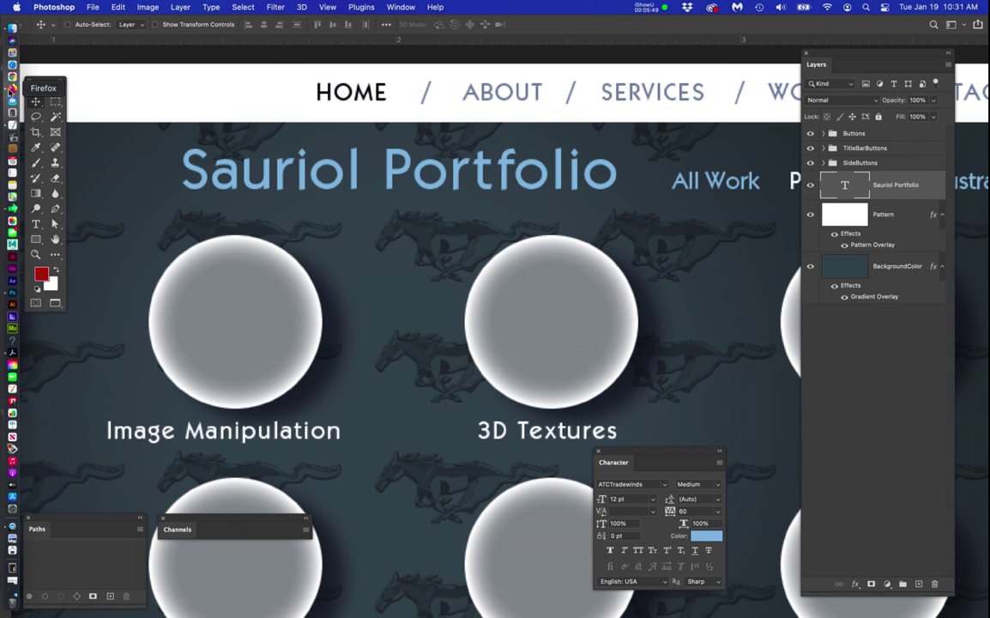
{"action": "left_click", "coordinate": [12, 89]}
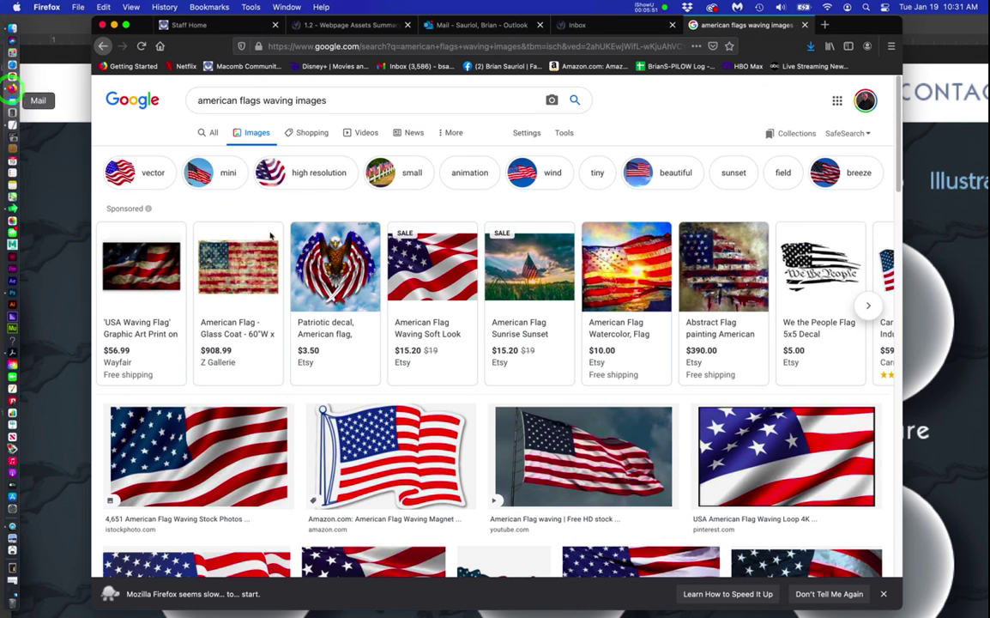
{"action": "left_click_drag", "start_coordinate": [298, 92], "coordinate": [193, 96]}
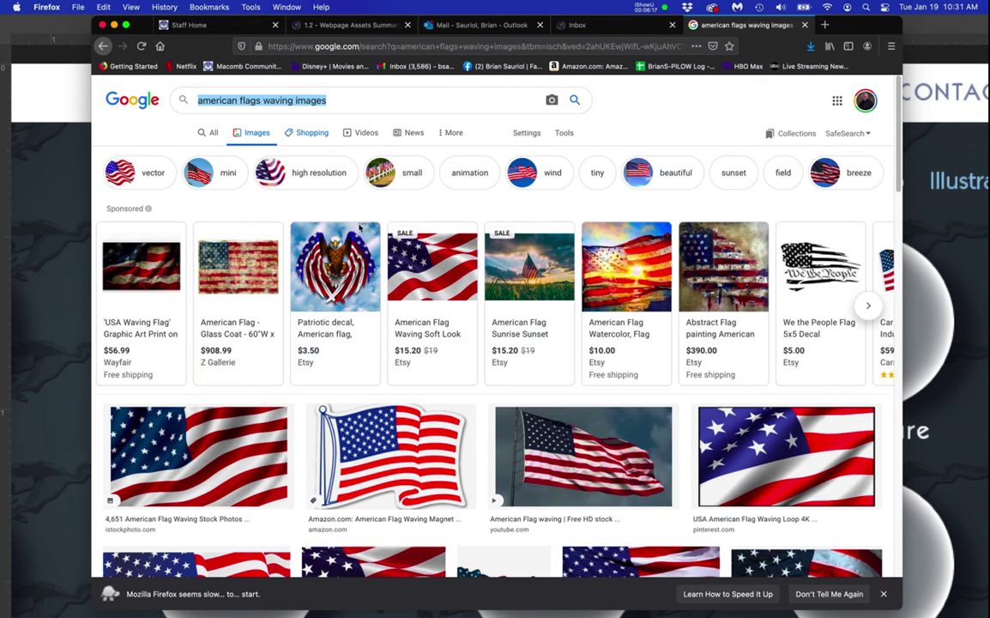
{"action": "mouse_move", "coordinate": [447, 365]}
{"action": "scroll", "coordinate": [447, 365], "scroll_direction": "down", "scroll_amount": 8}
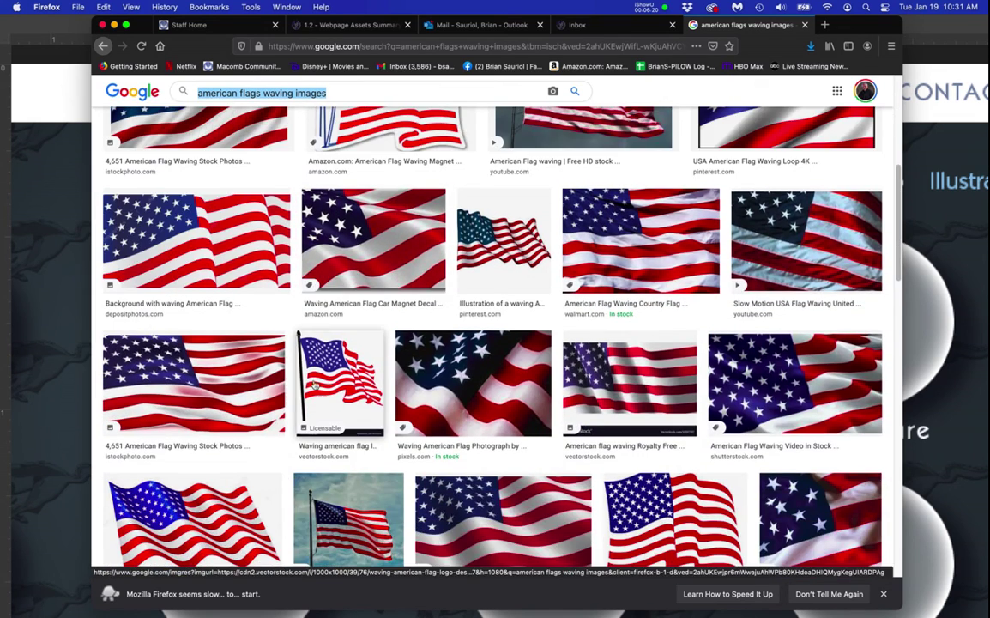
{"action": "left_click", "coordinate": [315, 385]}
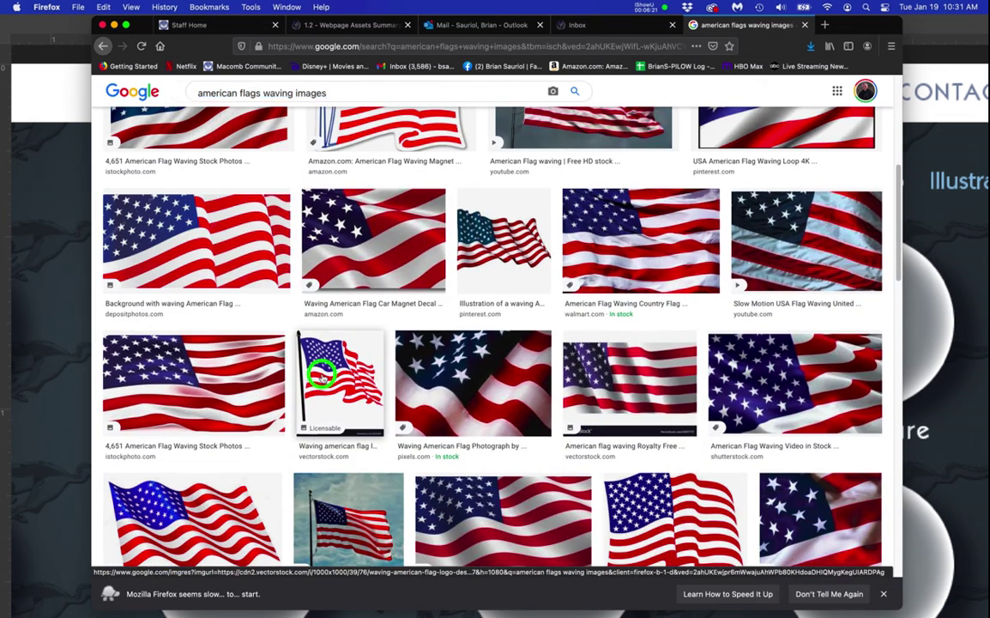
{"action": "scroll", "coordinate": [618, 374], "scroll_direction": "down", "scroll_amount": 5}
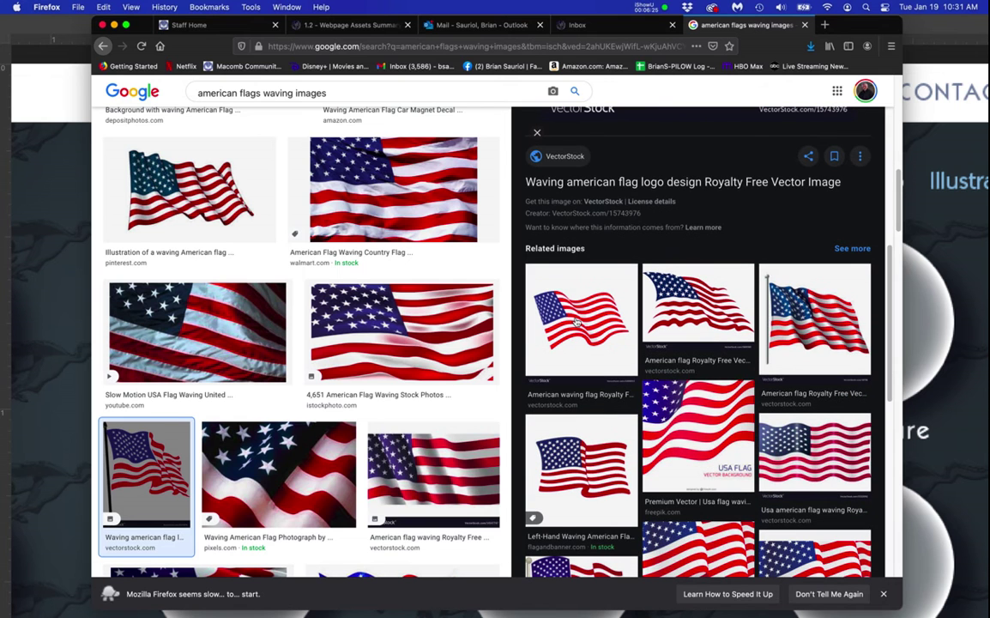
{"action": "left_click", "coordinate": [599, 464]}
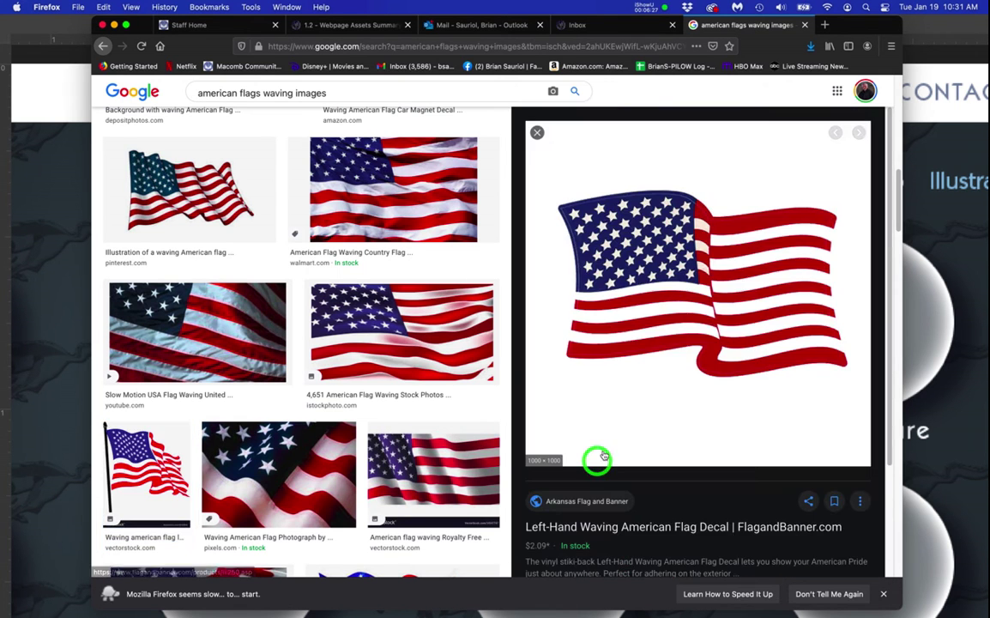
Save the waving flag picture to the Desktop as a JPEG image named Flag
{"action": "right_click", "coordinate": [701, 177]}
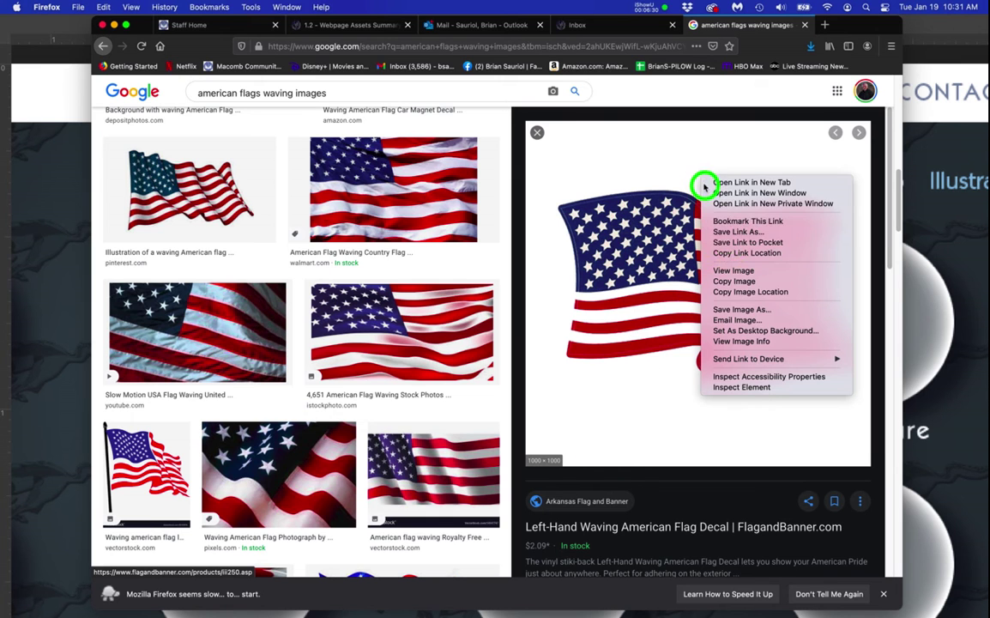
{"action": "left_click", "coordinate": [746, 312]}
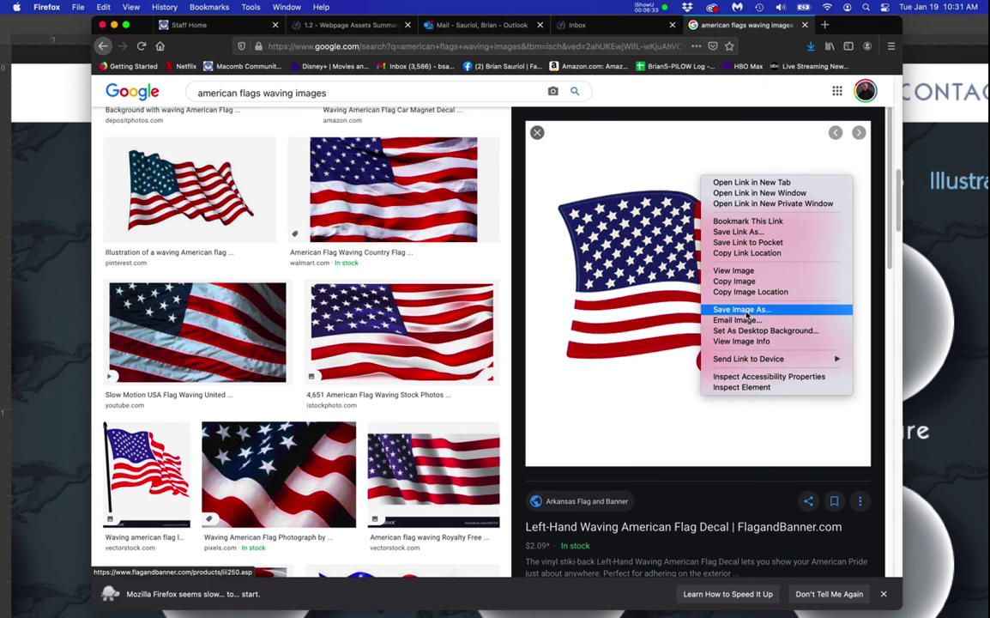
{"action": "left_click", "coordinate": [746, 313]}
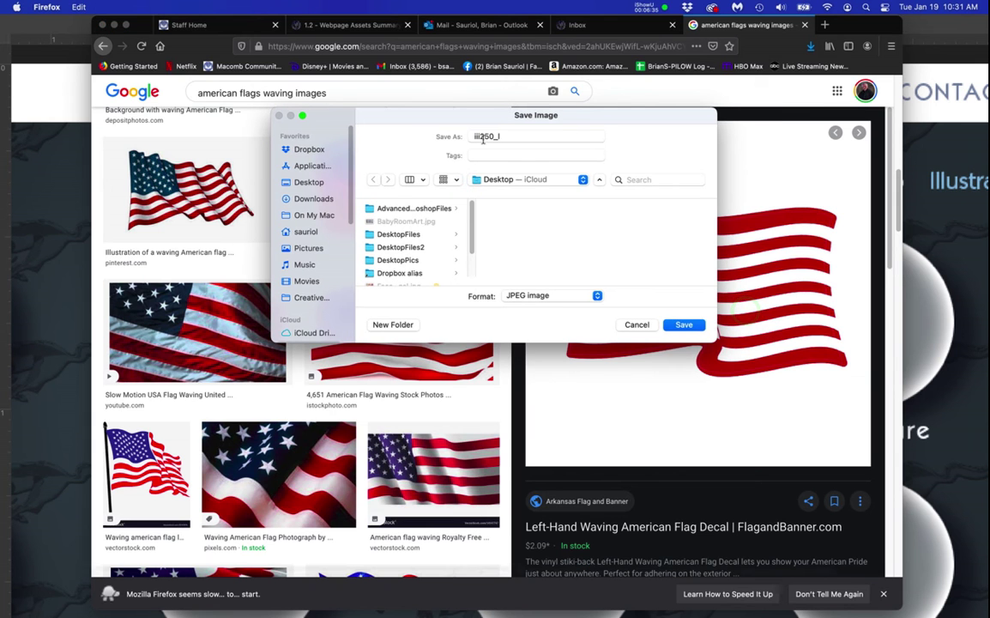
{"action": "left_click", "coordinate": [458, 137]}
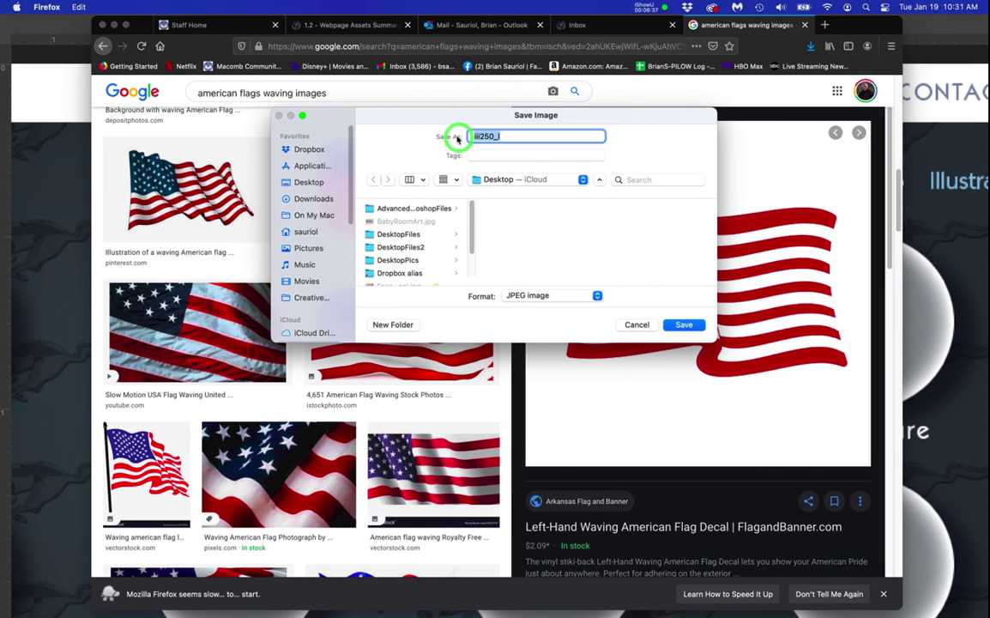
{"action": "type", "text": "Flag"}
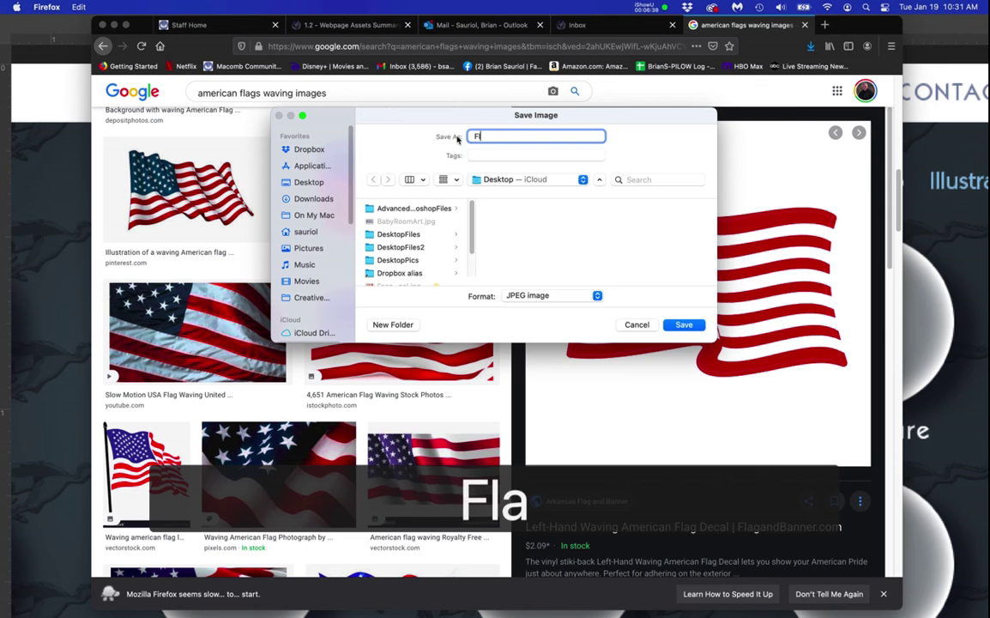
{"action": "left_click", "coordinate": [686, 325]}
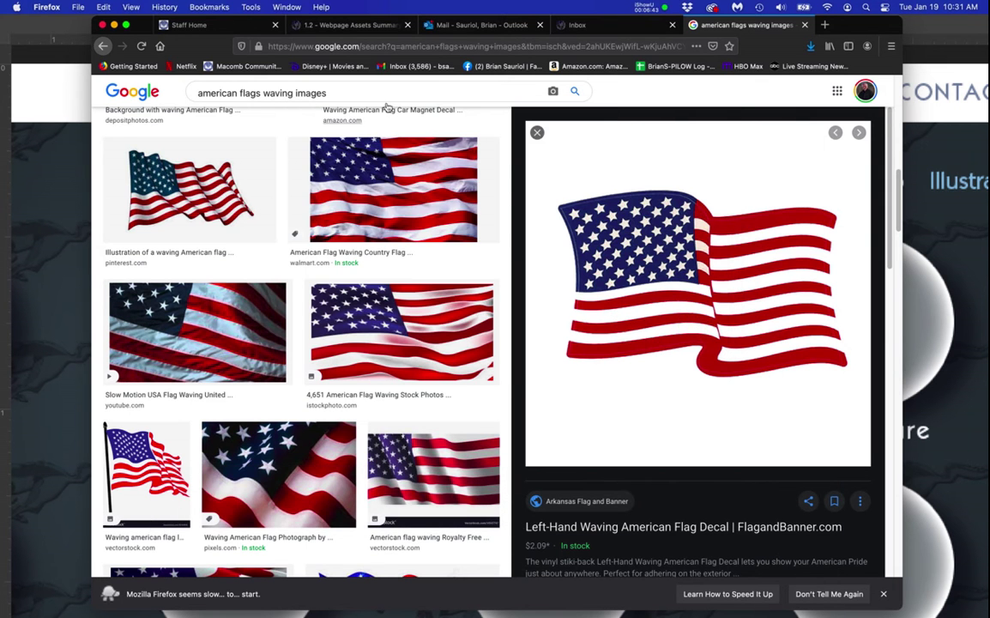
Minimize the browser, switch back to Photoshop and open Flag.jpg from the Desktop
{"action": "left_click", "coordinate": [115, 25]}
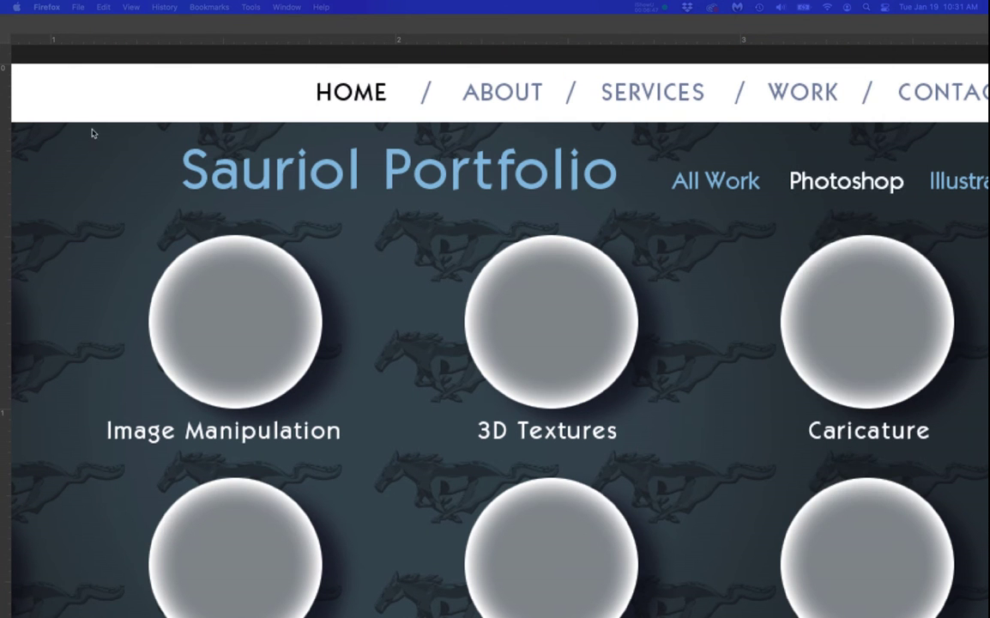
{"action": "left_click", "coordinate": [90, 137]}
{"action": "left_click", "coordinate": [91, 7]}
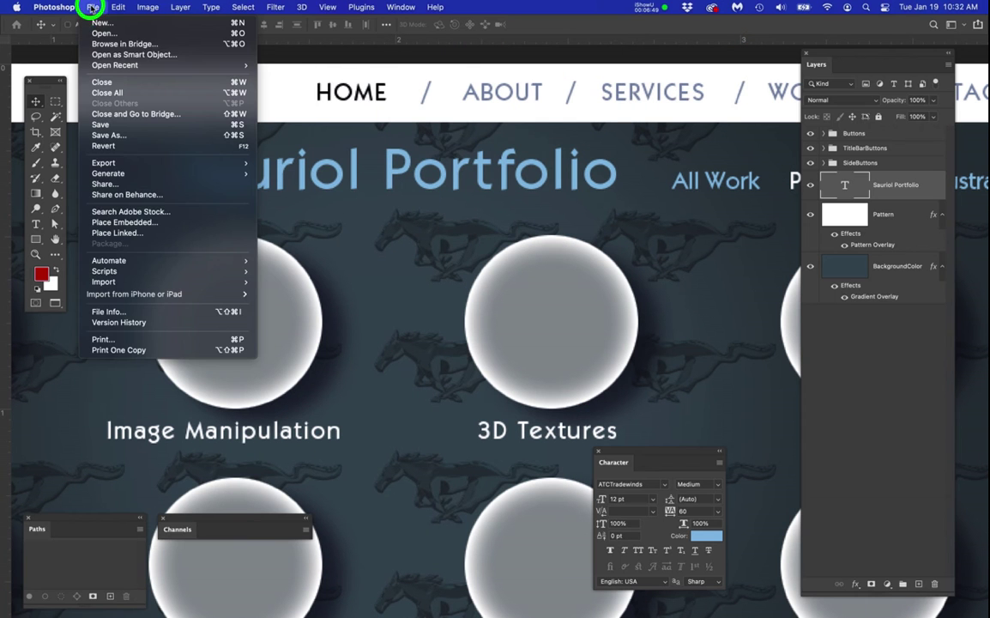
{"action": "left_click", "coordinate": [112, 64]}
{"action": "left_click", "coordinate": [111, 34]}
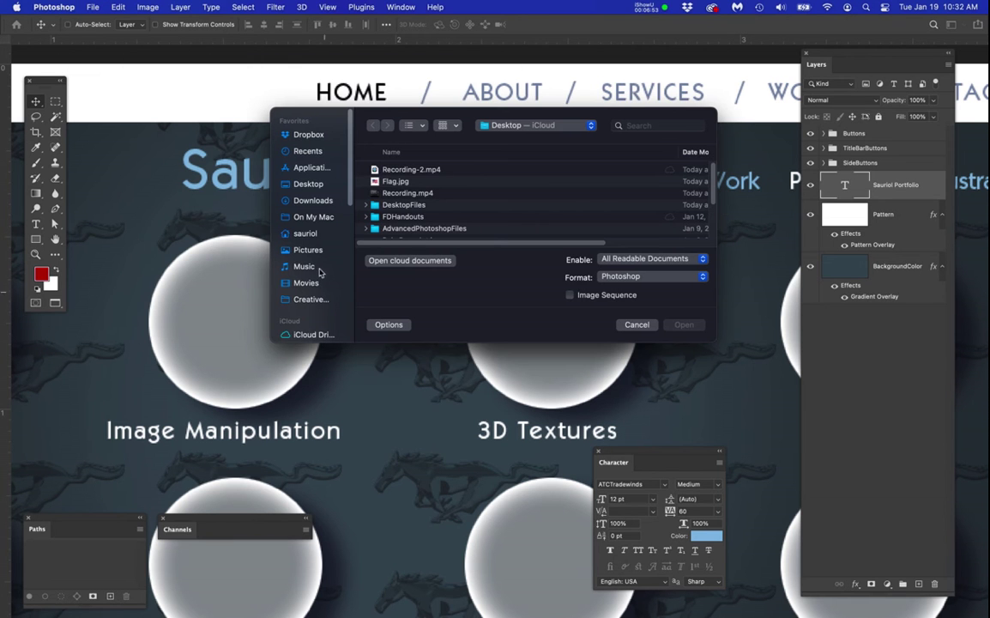
{"action": "left_click", "coordinate": [307, 183]}
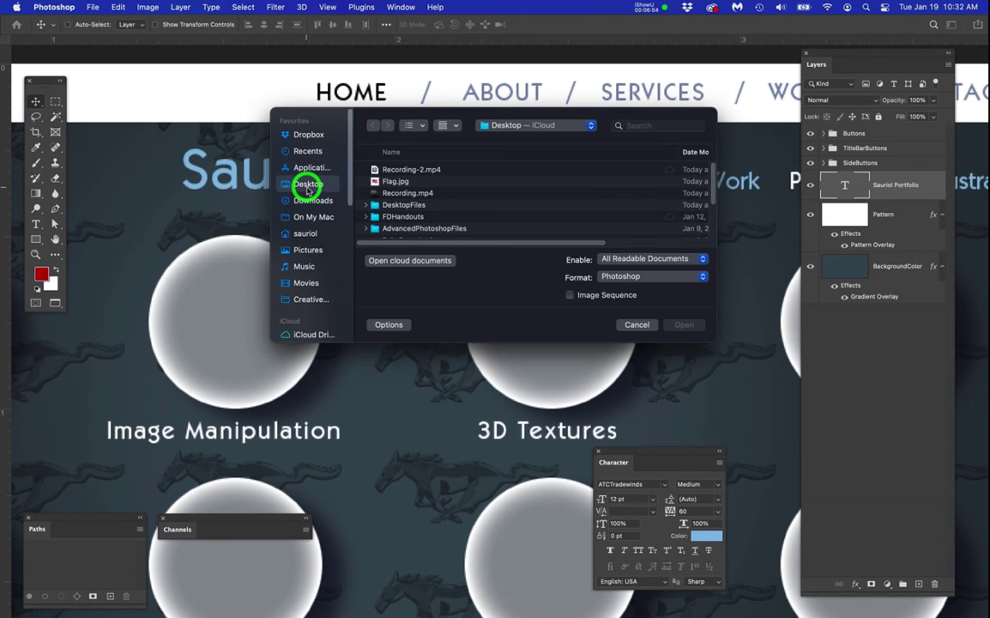
{"action": "left_click", "coordinate": [379, 182]}
{"action": "double_click", "coordinate": [375, 182]}
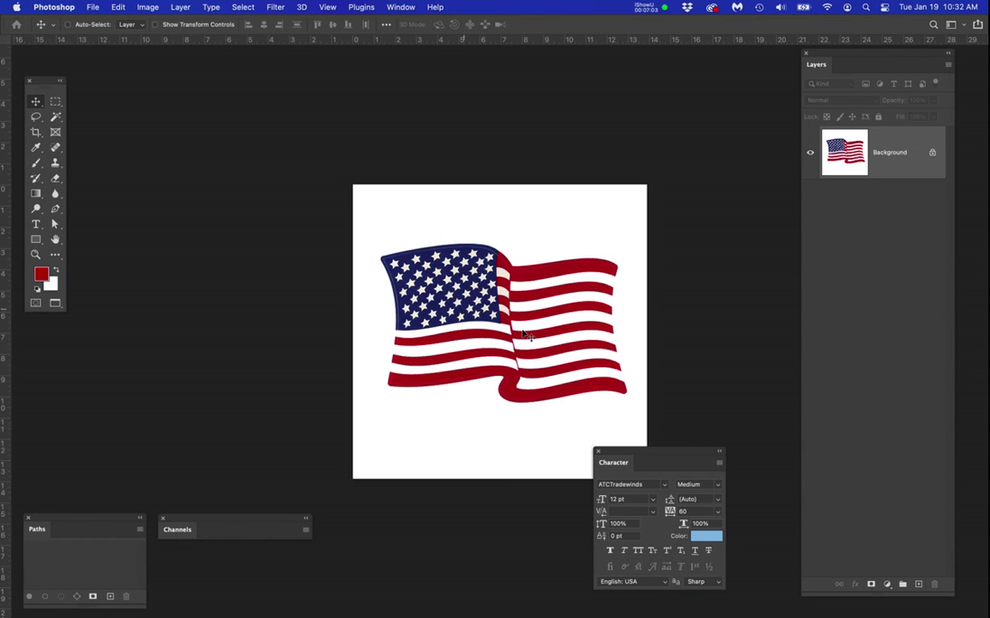
Resize the flag image to 7 inches wide at a resolution of 150 pixels/inch, with resampling on
{"action": "left_click_drag", "start_coordinate": [526, 337], "coordinate": [435, 275]}
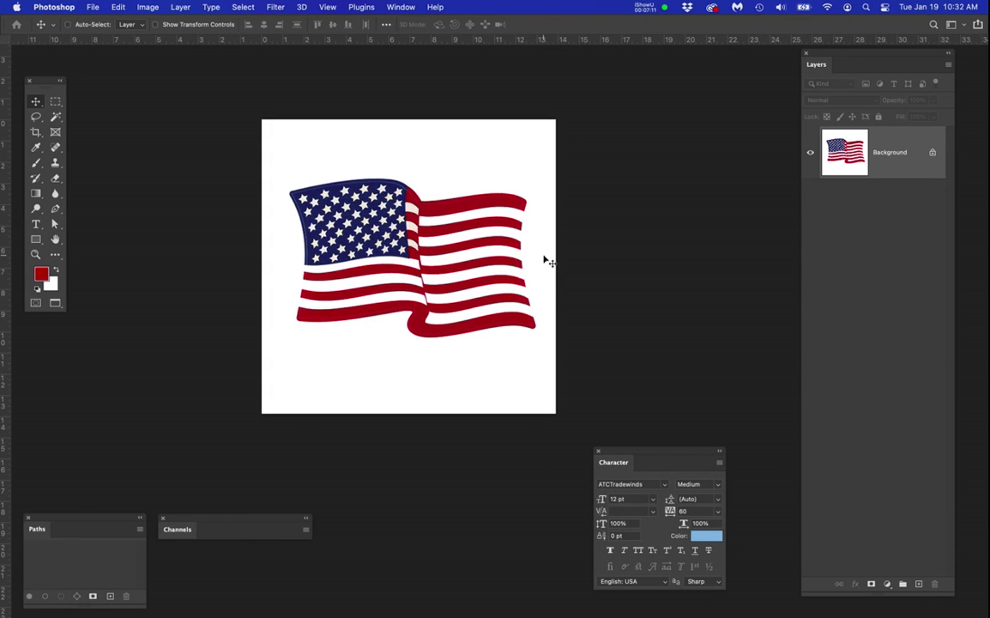
{"action": "scroll", "coordinate": [412, 252], "scroll_direction": "up", "scroll_amount": 2}
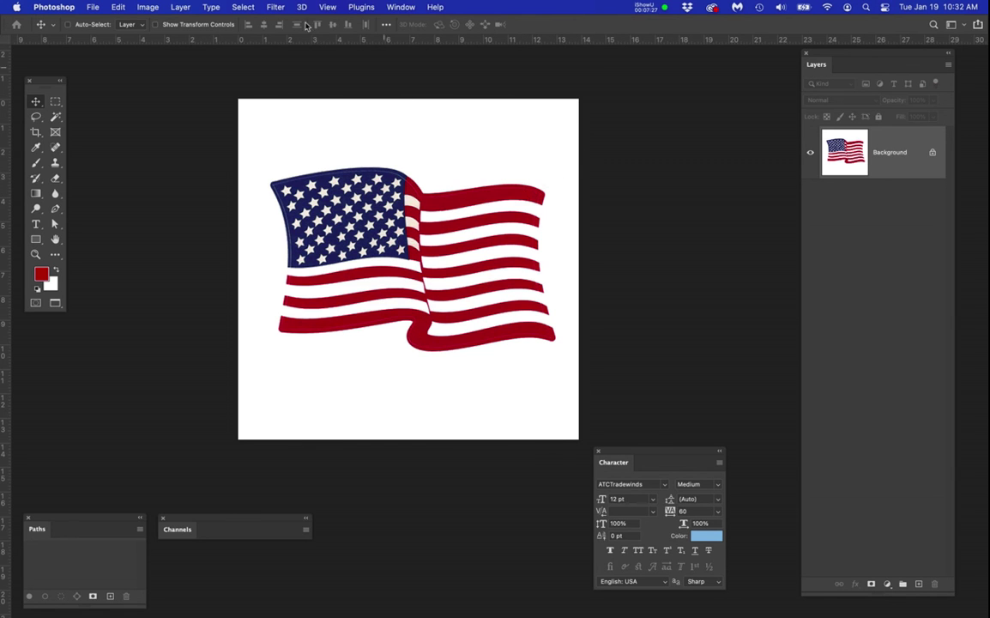
{"action": "left_click", "coordinate": [148, 8]}
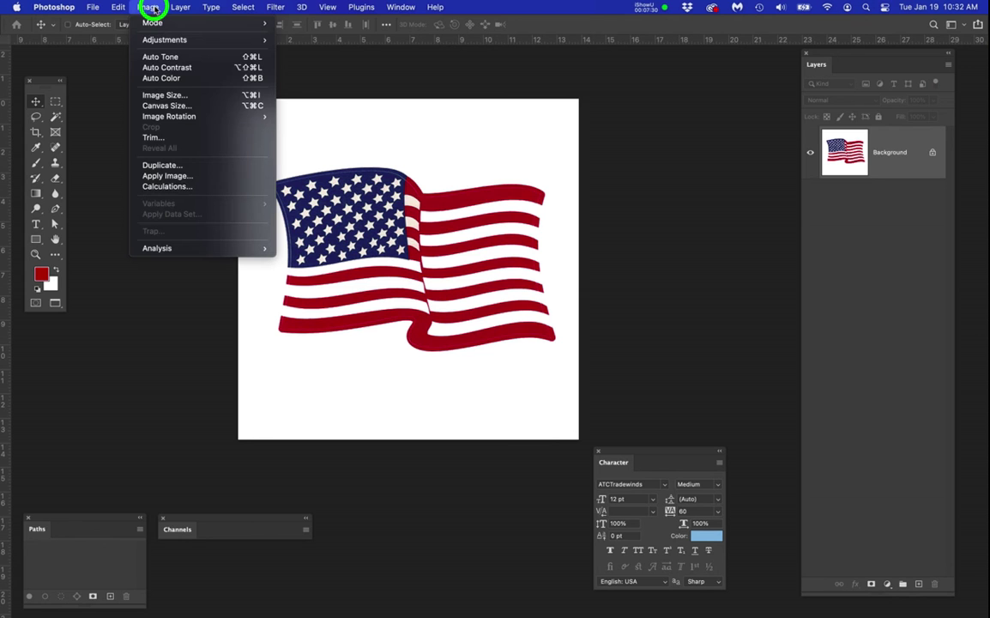
{"action": "left_click", "coordinate": [169, 96]}
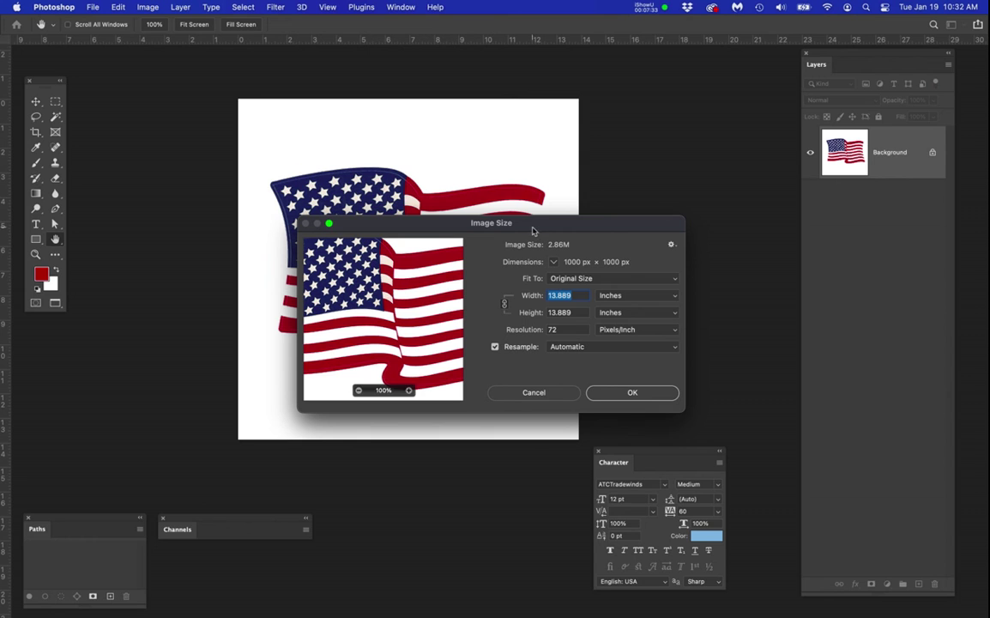
{"action": "left_click_drag", "start_coordinate": [576, 296], "coordinate": [546, 295]}
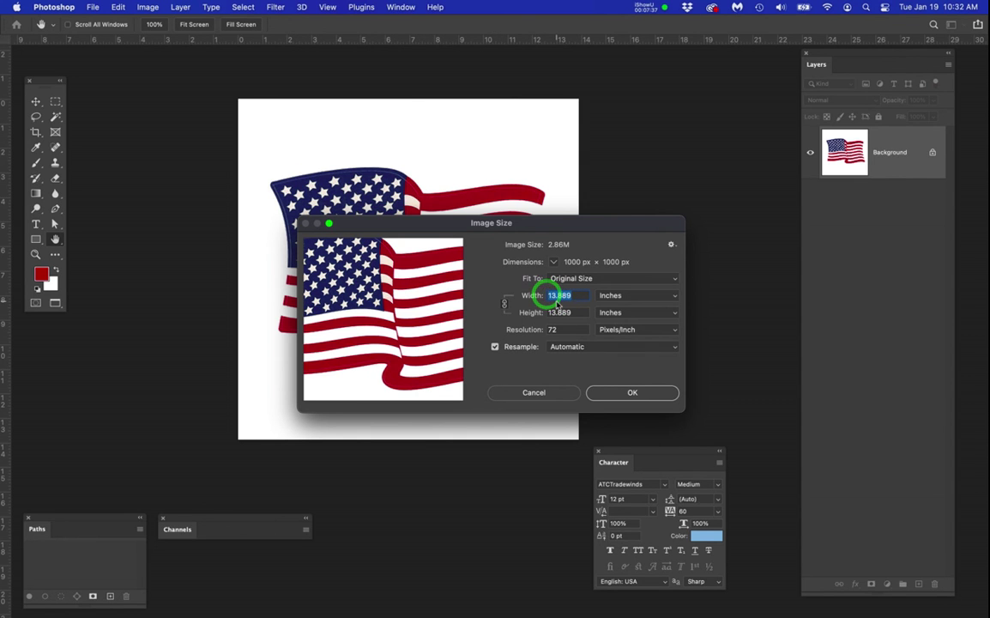
{"action": "type", "text": "7"}
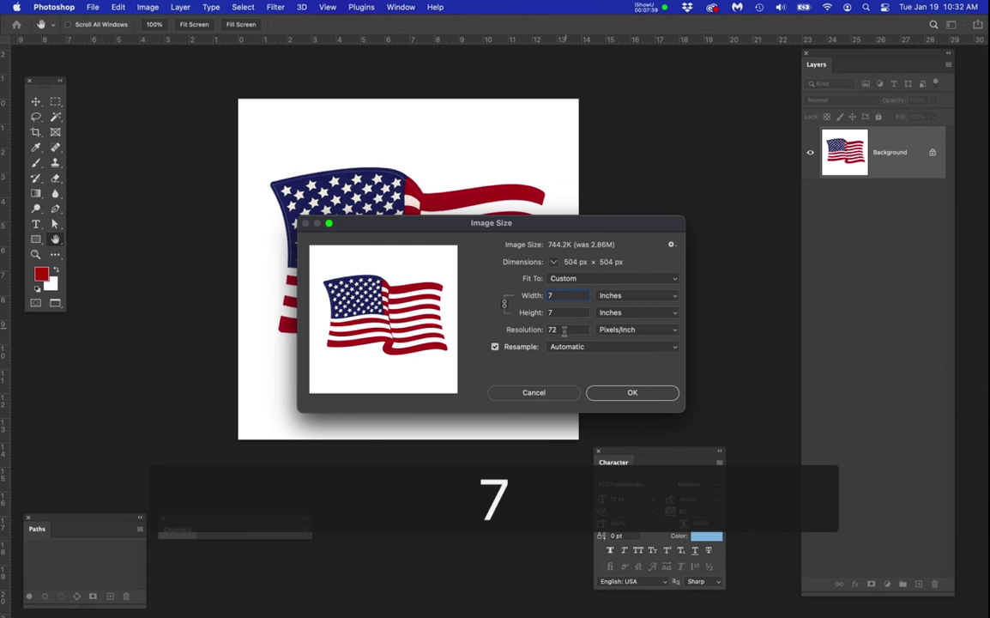
{"action": "left_click_drag", "start_coordinate": [561, 329], "coordinate": [548, 331]}
{"action": "type", "text": "150"}
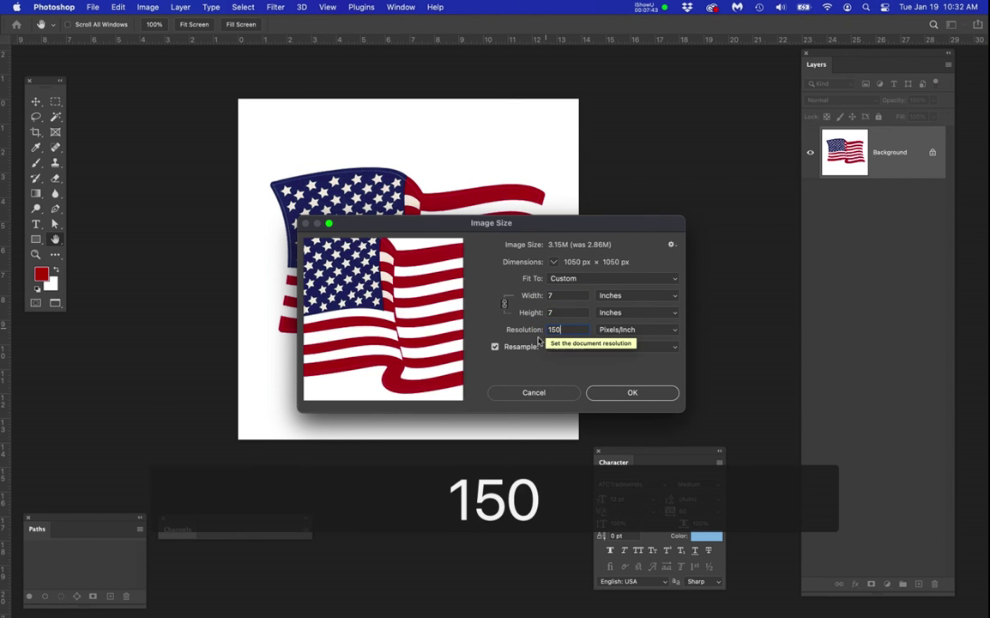
{"action": "left_click", "coordinate": [628, 393]}
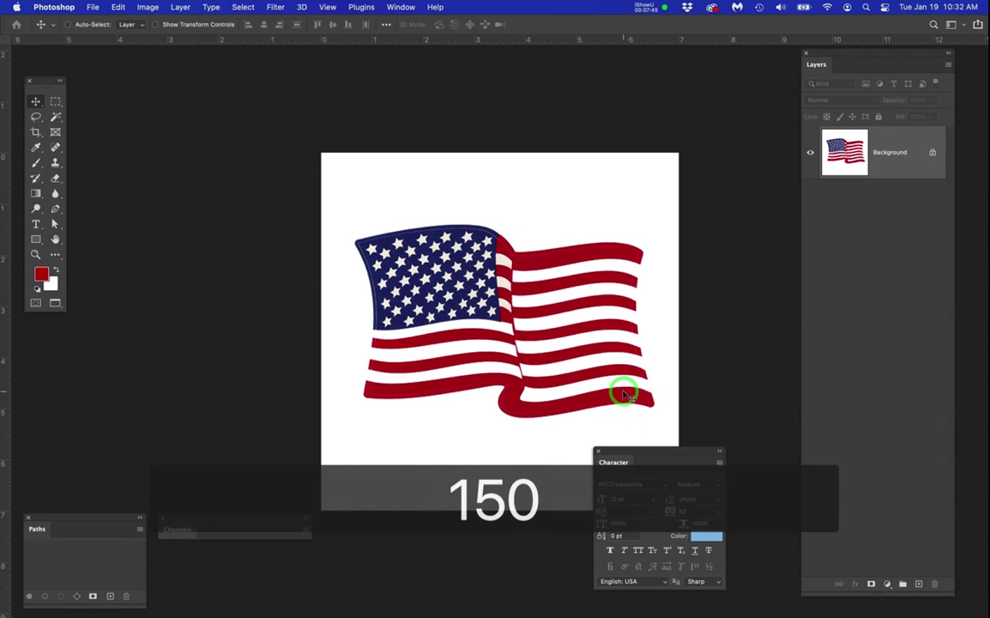
Change the flag document's canvas size to 8.5 inches wide by 5 inches high, centred, and accept the clipping
{"action": "left_click_drag", "start_coordinate": [512, 319], "coordinate": [439, 268]}
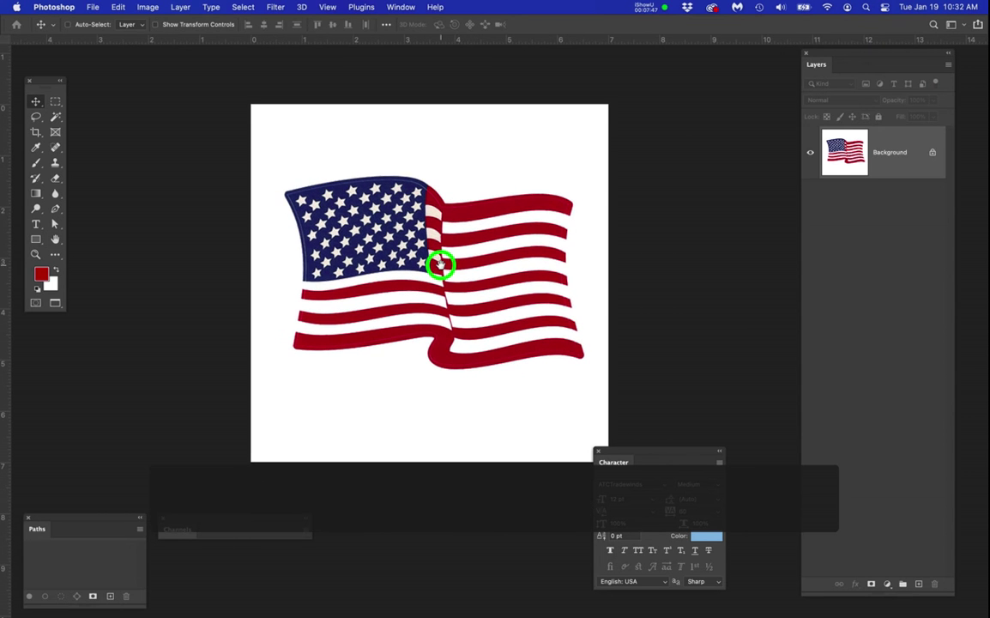
{"action": "left_click", "coordinate": [149, 8]}
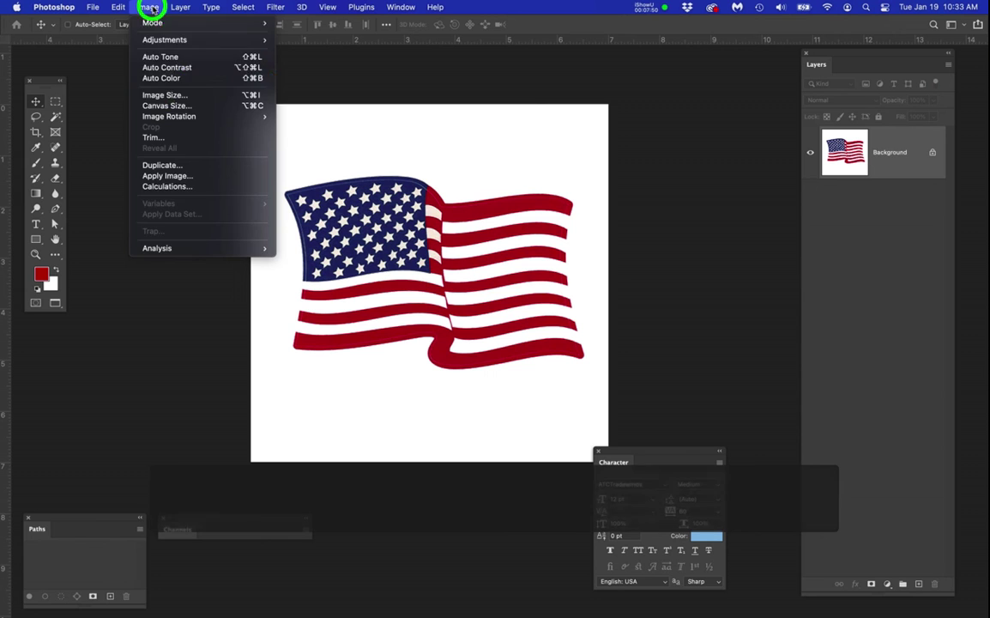
{"action": "left_click", "coordinate": [178, 105]}
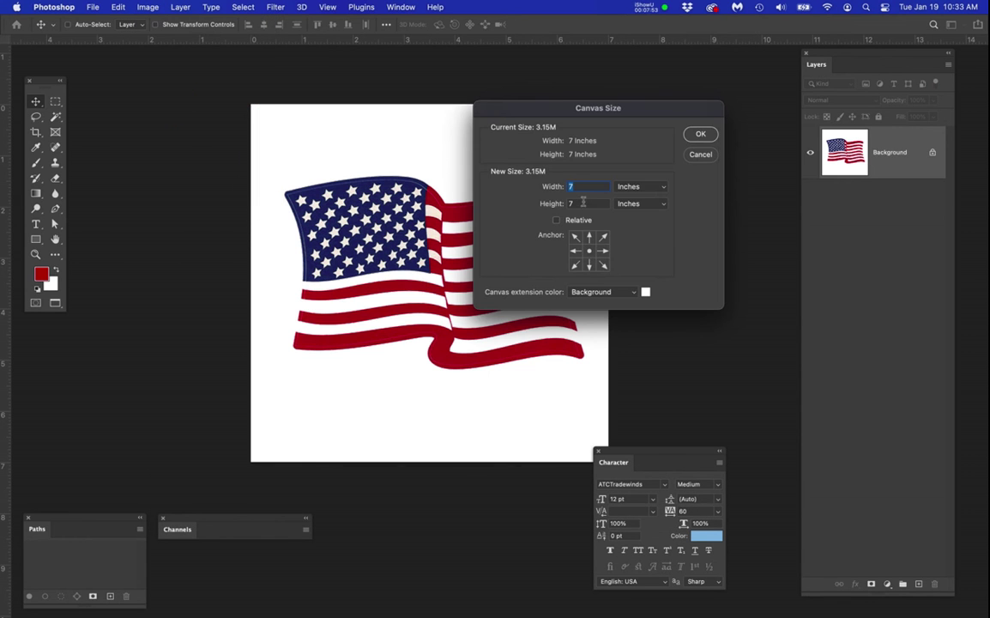
{"action": "left_click_drag", "start_coordinate": [577, 187], "coordinate": [565, 188]}
{"action": "type", "text": "8.5"}
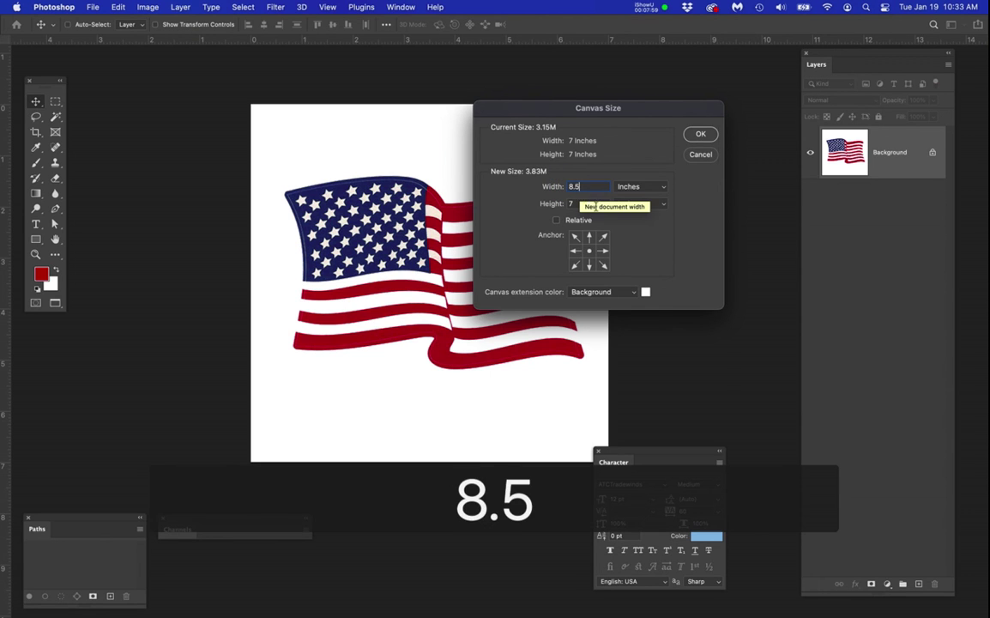
{"action": "double_click", "coordinate": [571, 204]}
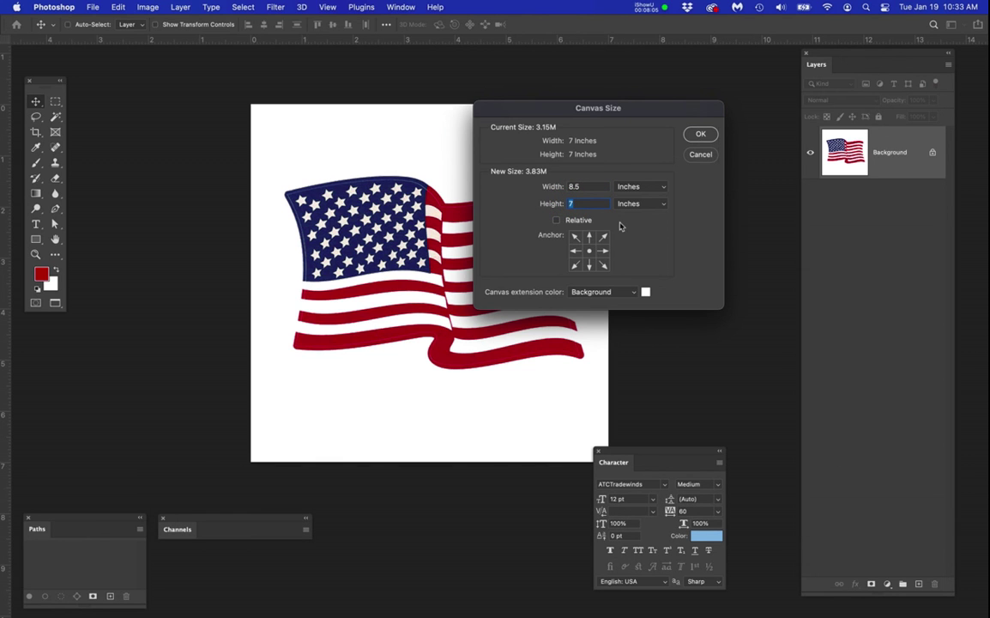
{"action": "type", "text": "5"}
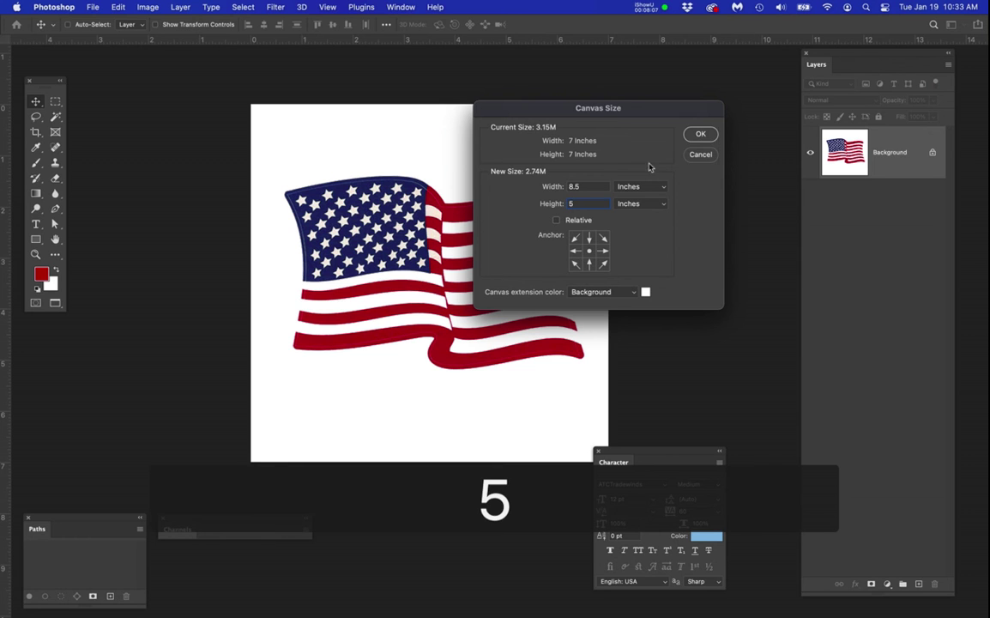
{"action": "left_click", "coordinate": [699, 136]}
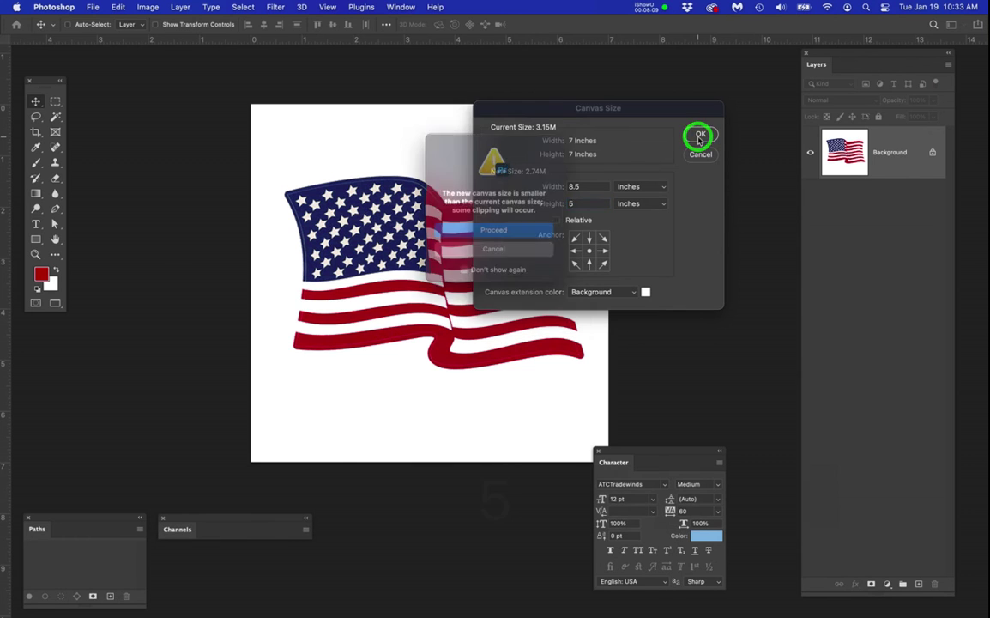
{"action": "left_click", "coordinate": [495, 232]}
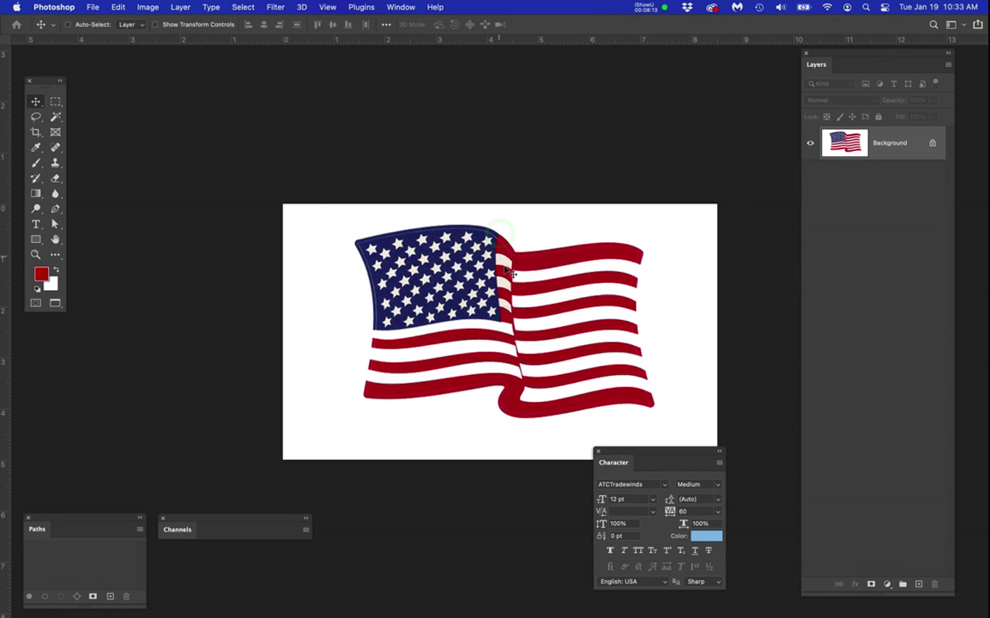
Extend the canvas height to 6 inches with the anchor at bottom centre so the space is added above the flag
{"action": "left_click_drag", "start_coordinate": [512, 278], "coordinate": [455, 193]}
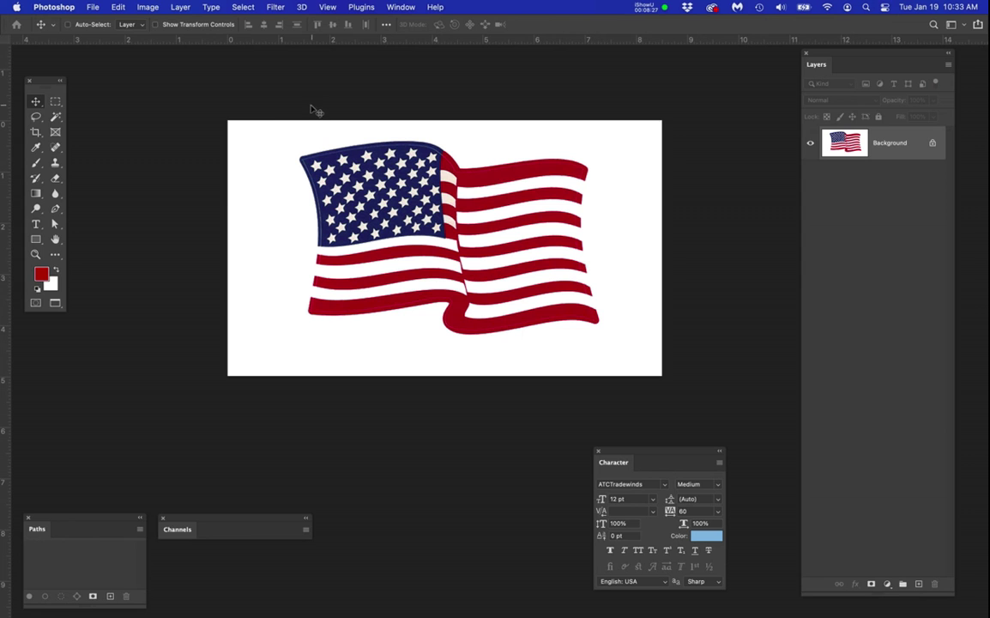
{"action": "left_click_drag", "start_coordinate": [146, 7], "coordinate": [168, 107]}
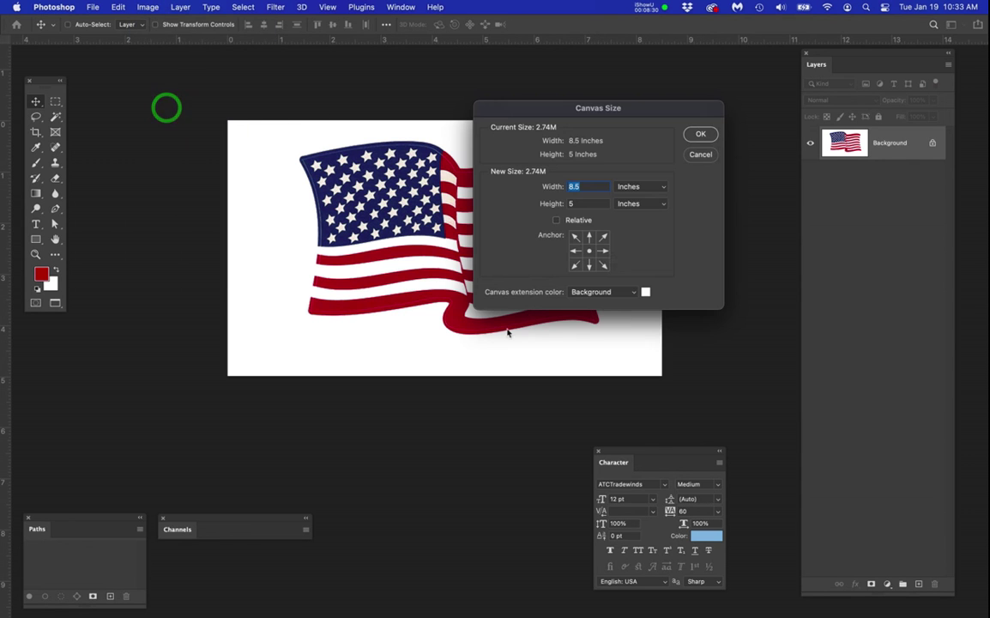
{"action": "left_click", "coordinate": [588, 267]}
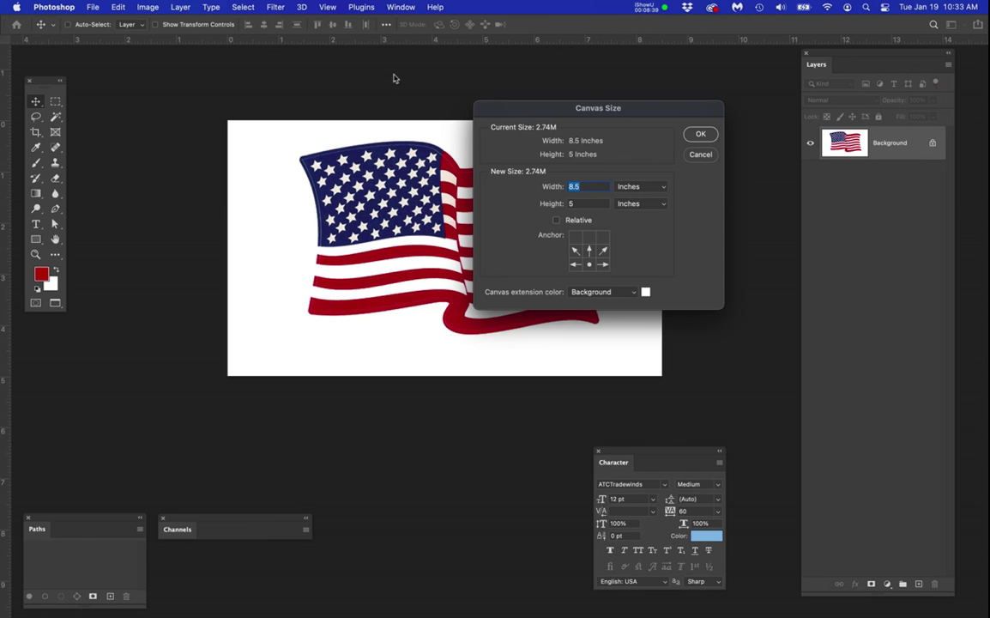
{"action": "left_click", "coordinate": [403, 355]}
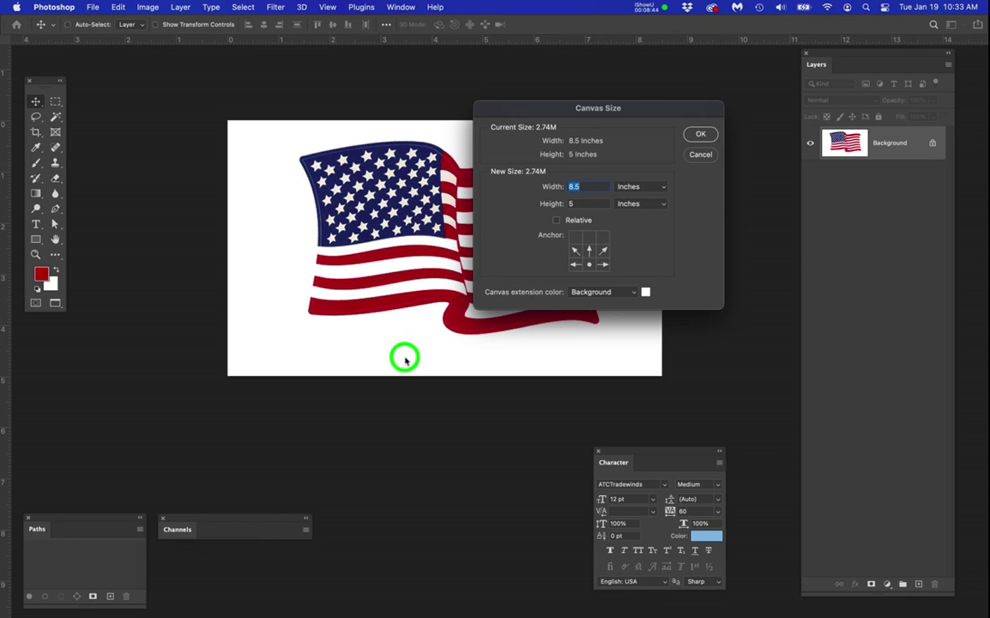
{"action": "left_click", "coordinate": [387, 131]}
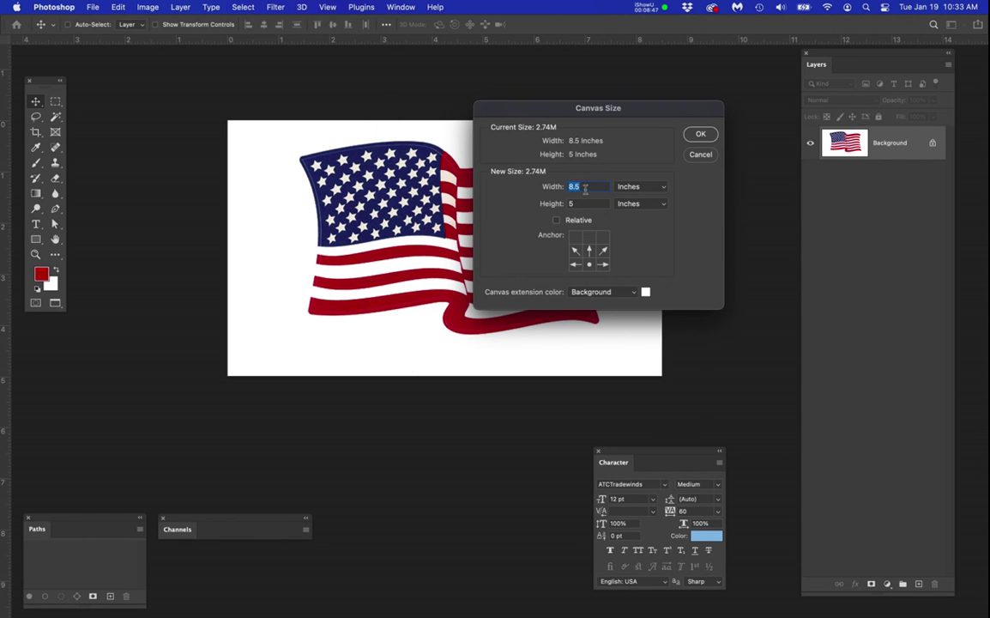
{"action": "double_click", "coordinate": [565, 204]}
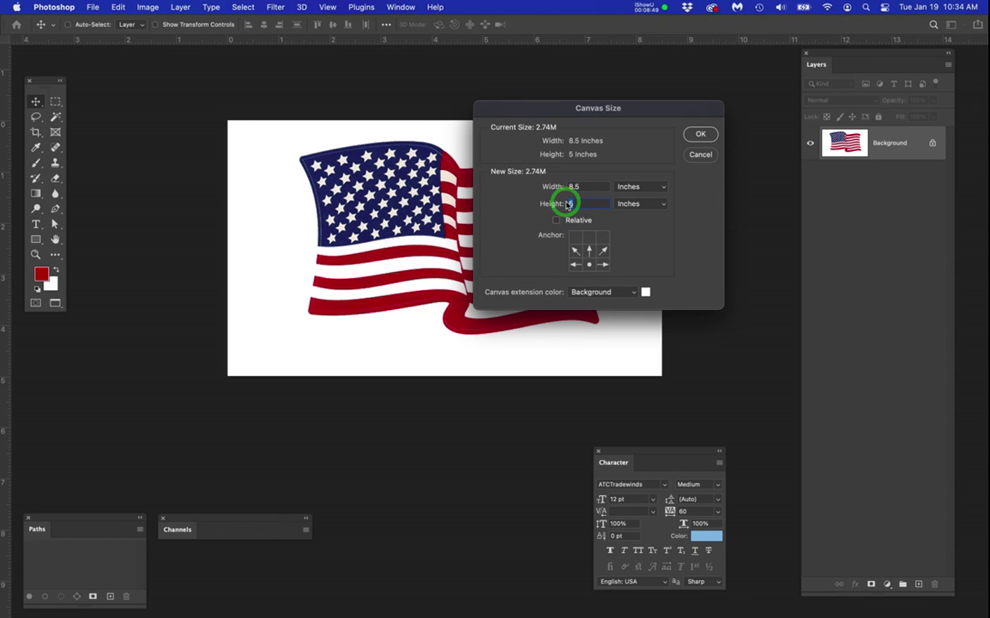
{"action": "type", "text": "6"}
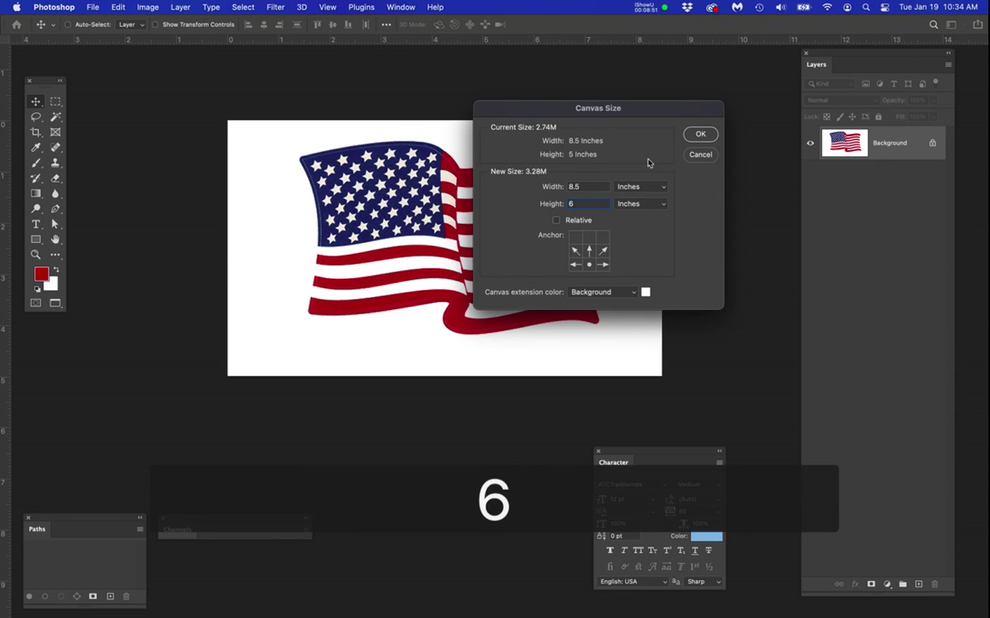
{"action": "left_click", "coordinate": [699, 135]}
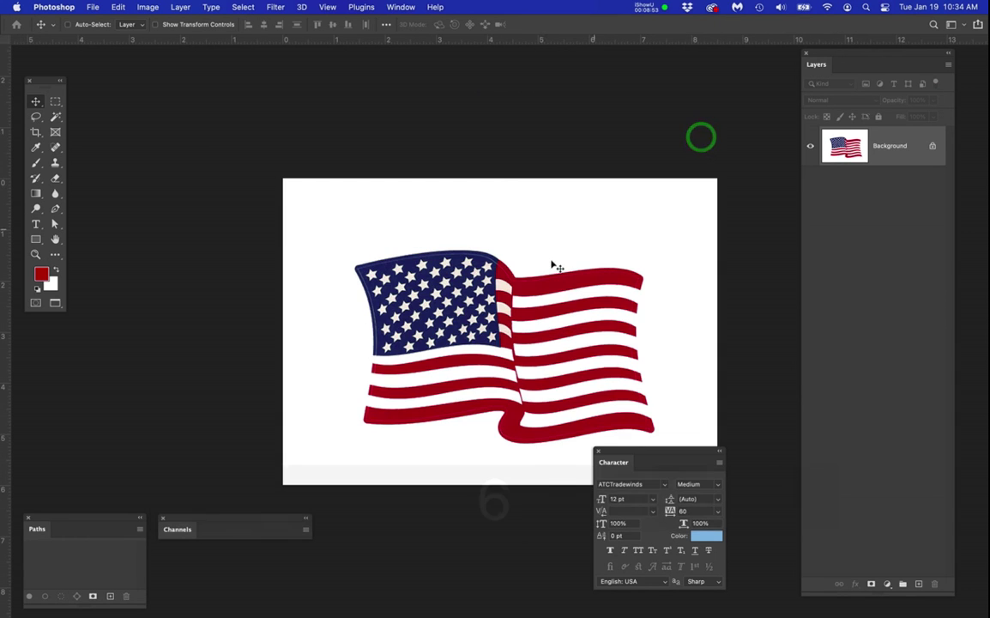
Crop a strip of about 0.35 inch off the top edge of the flag canvas with the Crop tool
{"action": "left_click_drag", "start_coordinate": [542, 259], "coordinate": [442, 177]}
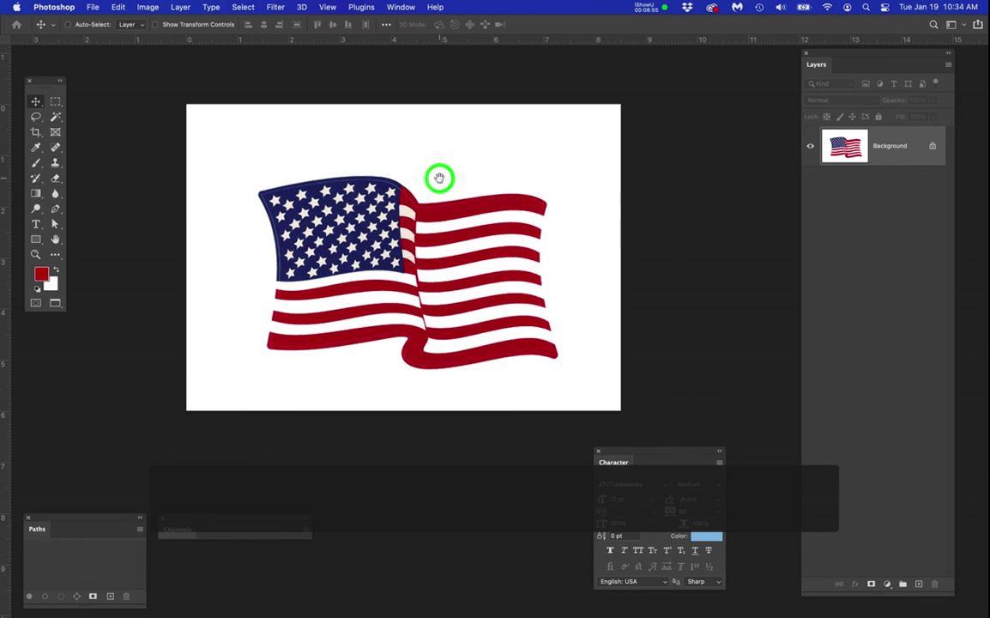
{"action": "left_click", "coordinate": [36, 133]}
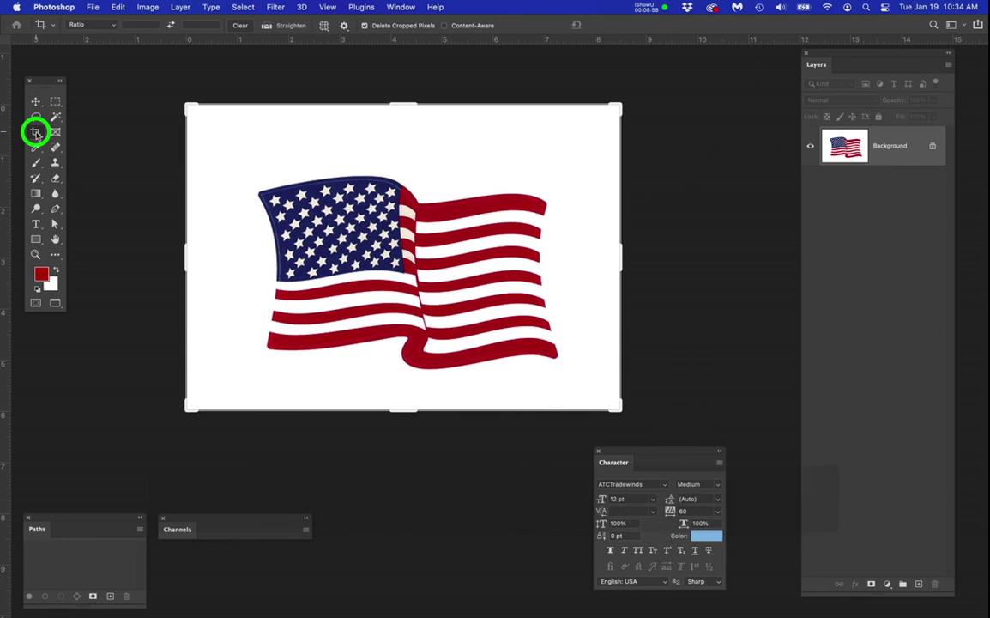
{"action": "left_click", "coordinate": [398, 104]}
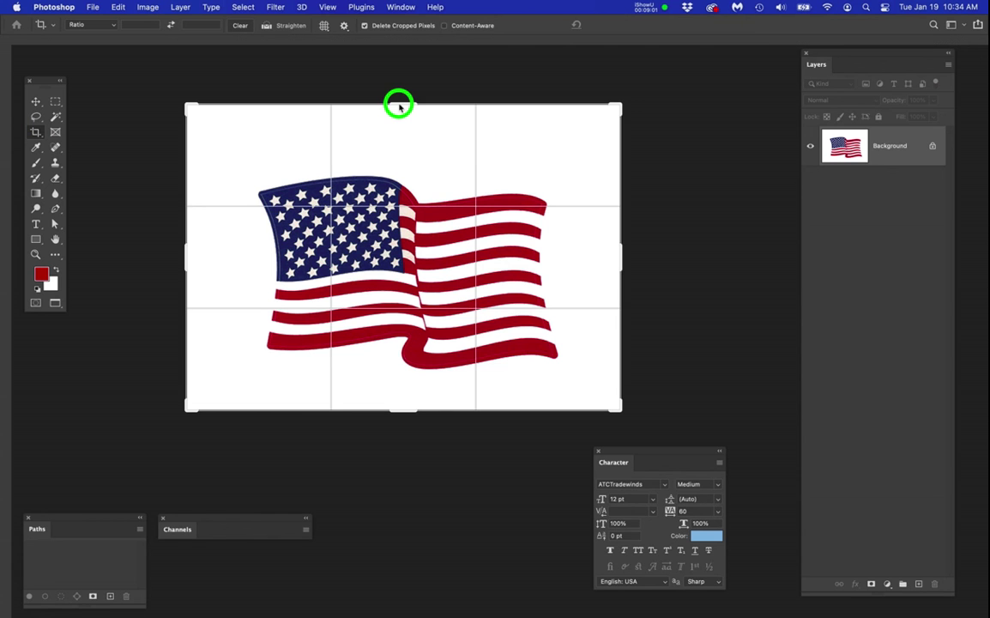
{"action": "left_click_drag", "start_coordinate": [398, 103], "coordinate": [398, 115]}
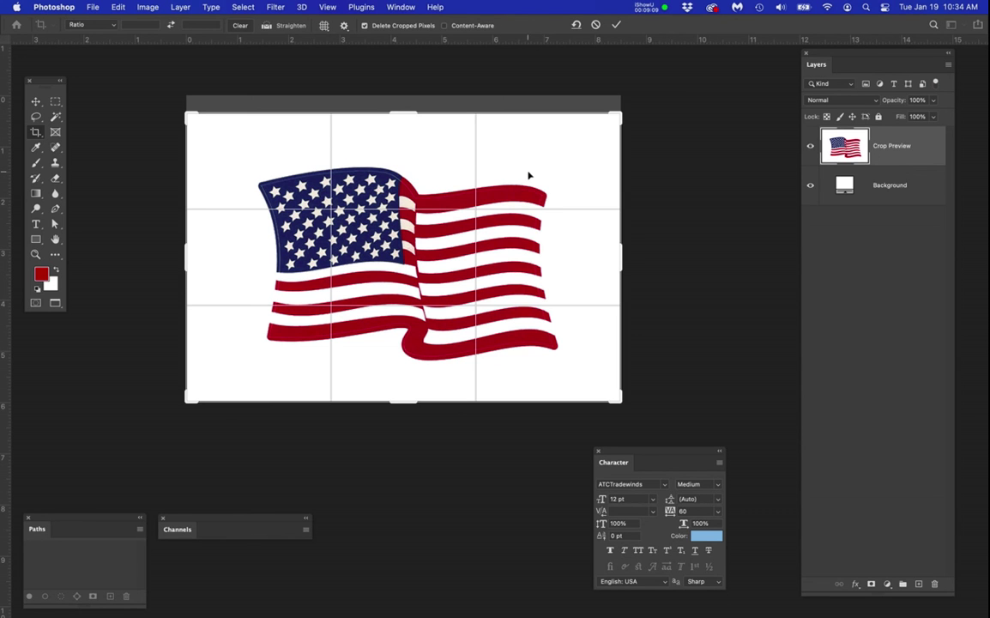
{"action": "key", "text": "Return"}
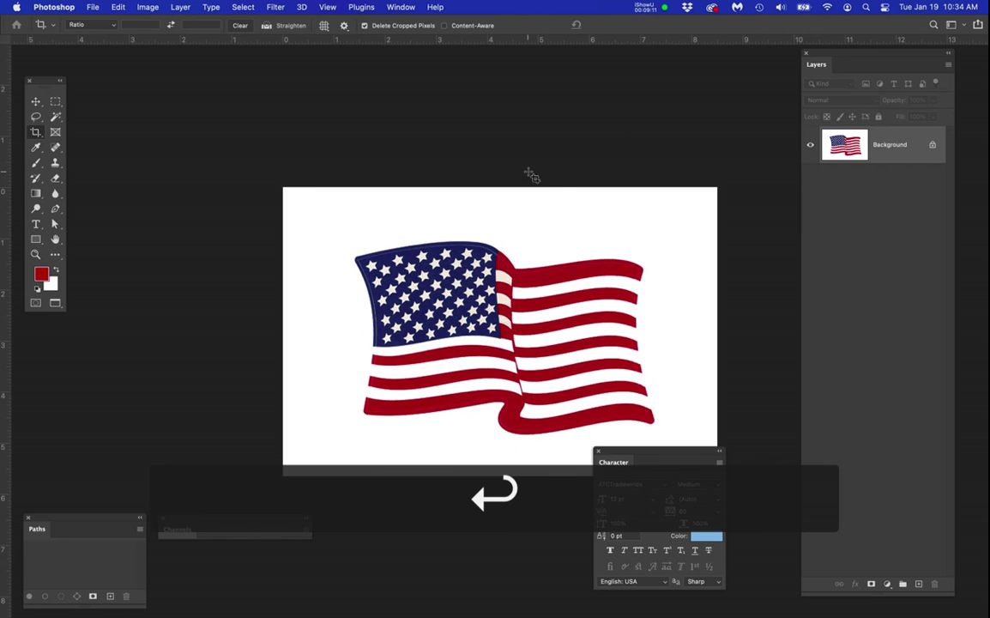
{"action": "left_click_drag", "start_coordinate": [486, 257], "coordinate": [448, 217]}
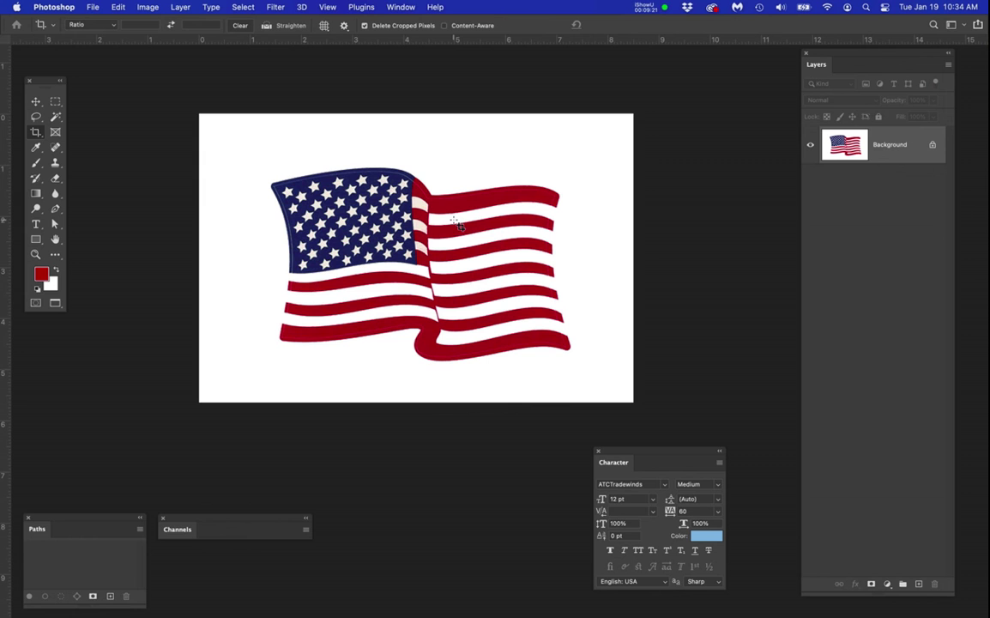
Select the entire flag canvas and define it as a pattern named Flag
{"action": "key", "text": "super+a"}
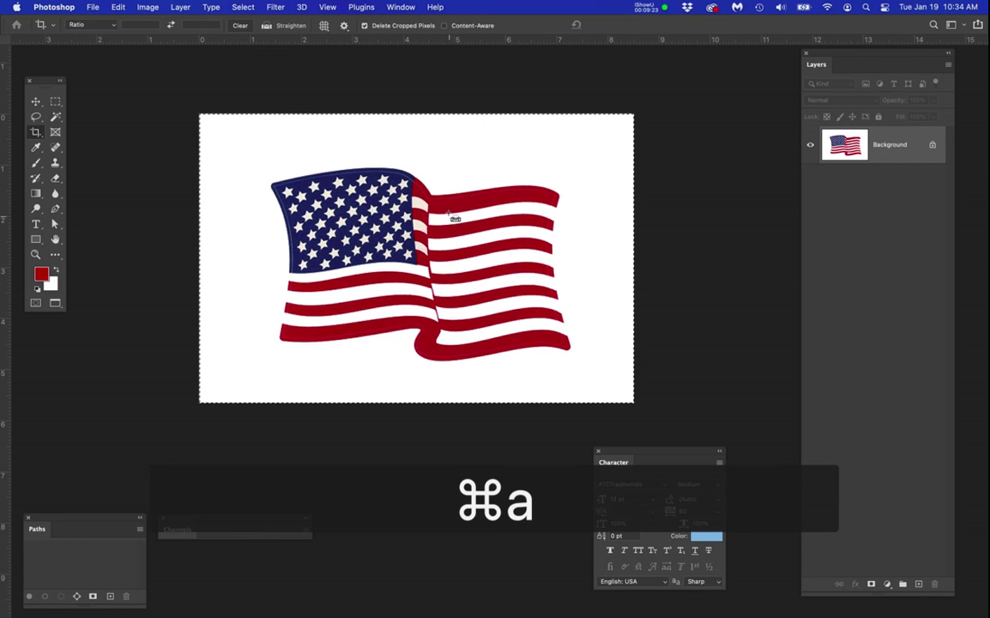
{"action": "left_click", "coordinate": [238, 6]}
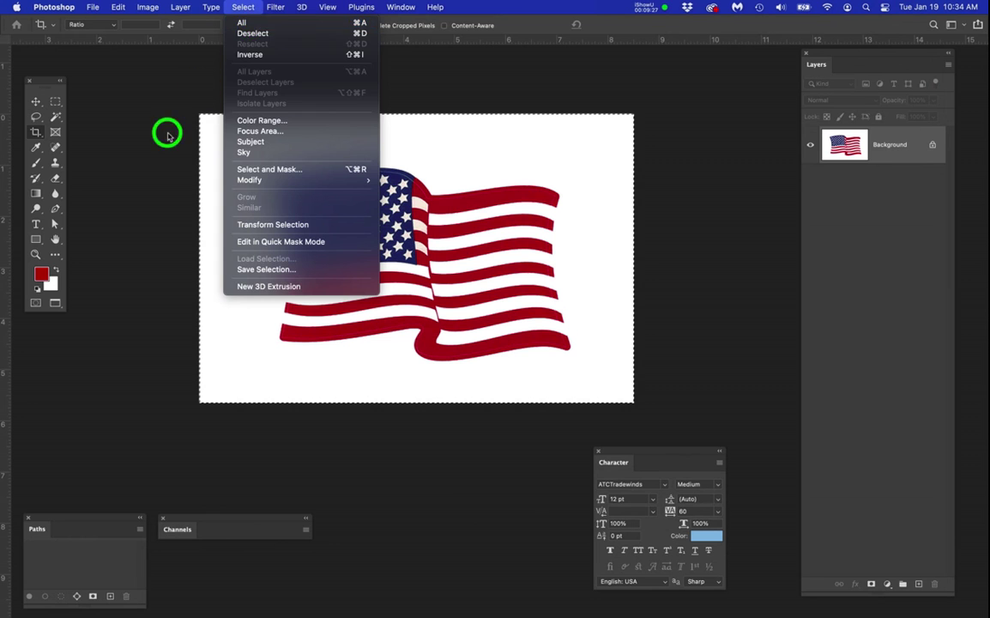
{"action": "left_click", "coordinate": [99, 8]}
{"action": "mouse_move", "coordinate": [118, 7]}
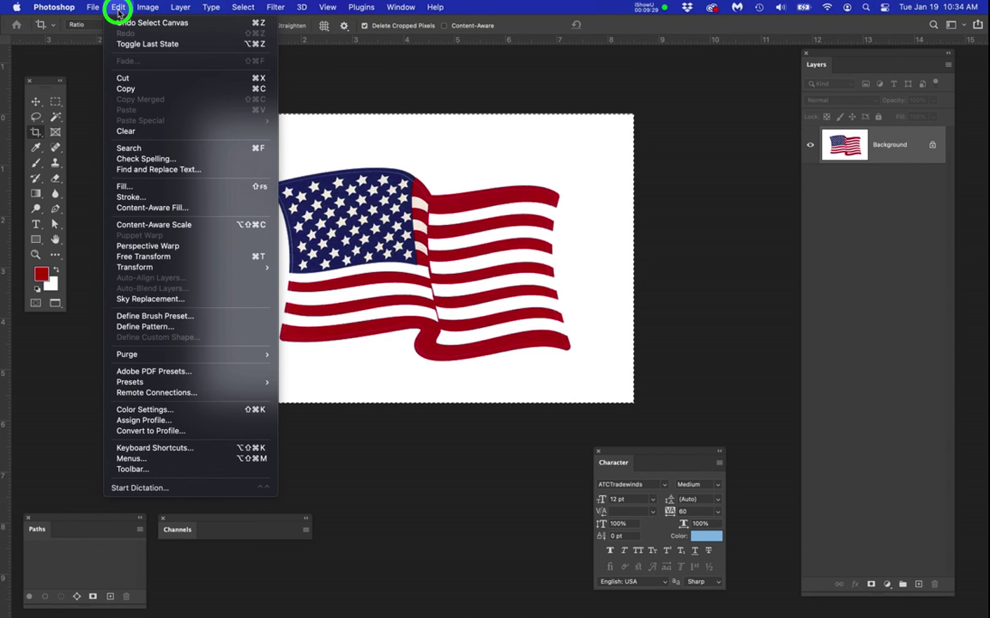
{"action": "left_click", "coordinate": [172, 330]}
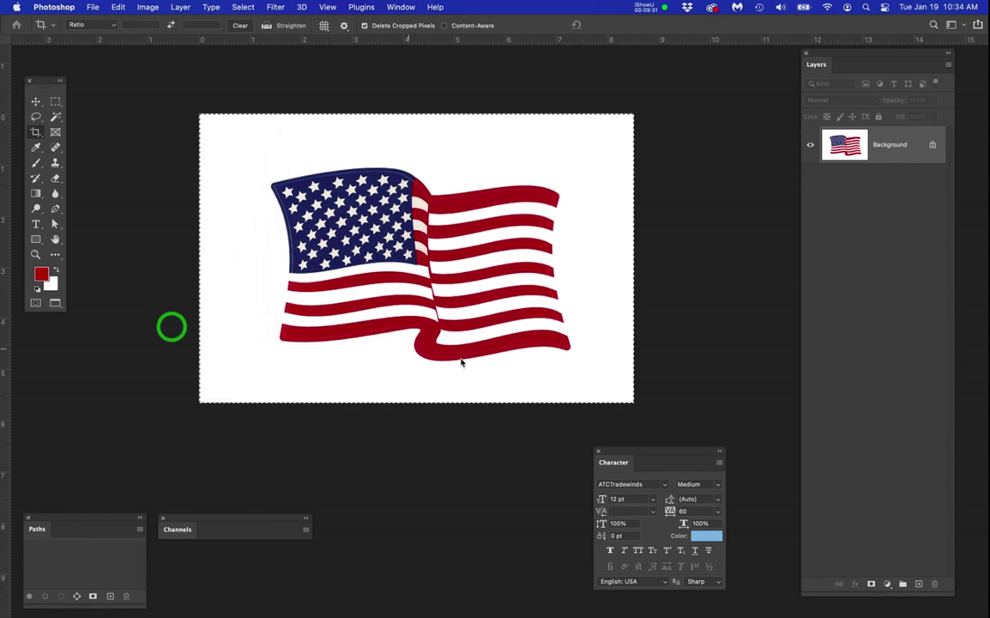
{"action": "type", "text": "Flag"}
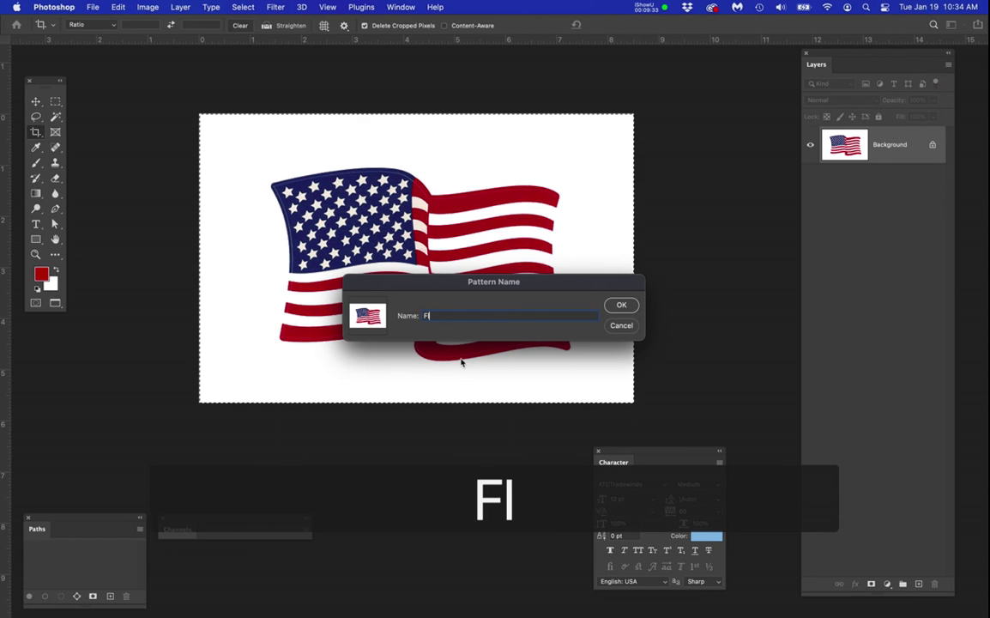
{"action": "left_click", "coordinate": [621, 305]}
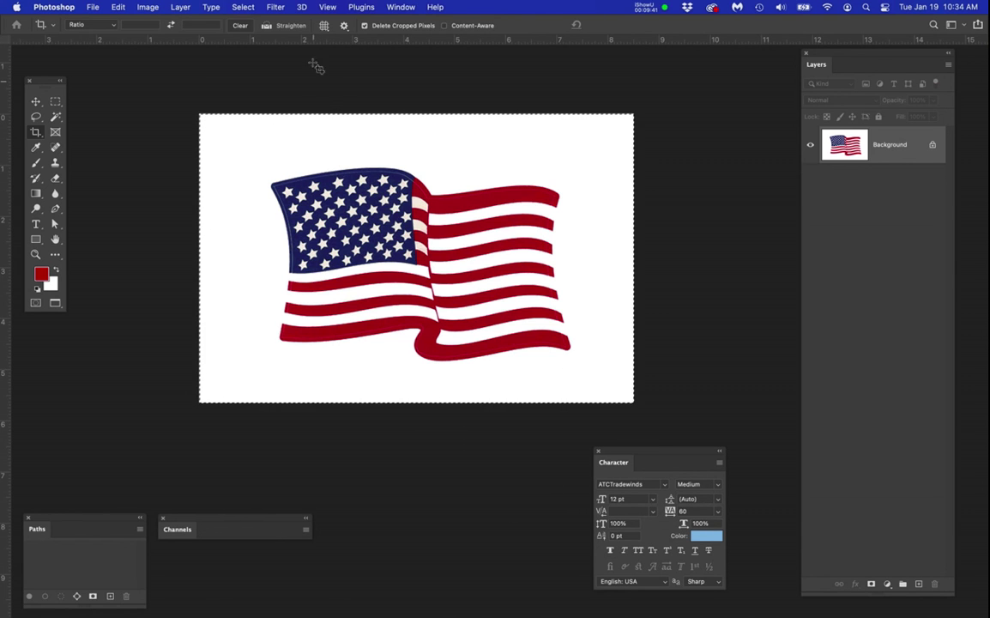
Switch to the portfolio document and change the Pattern layer's Pattern Overlay to the new flag pattern
{"action": "left_click", "coordinate": [401, 7]}
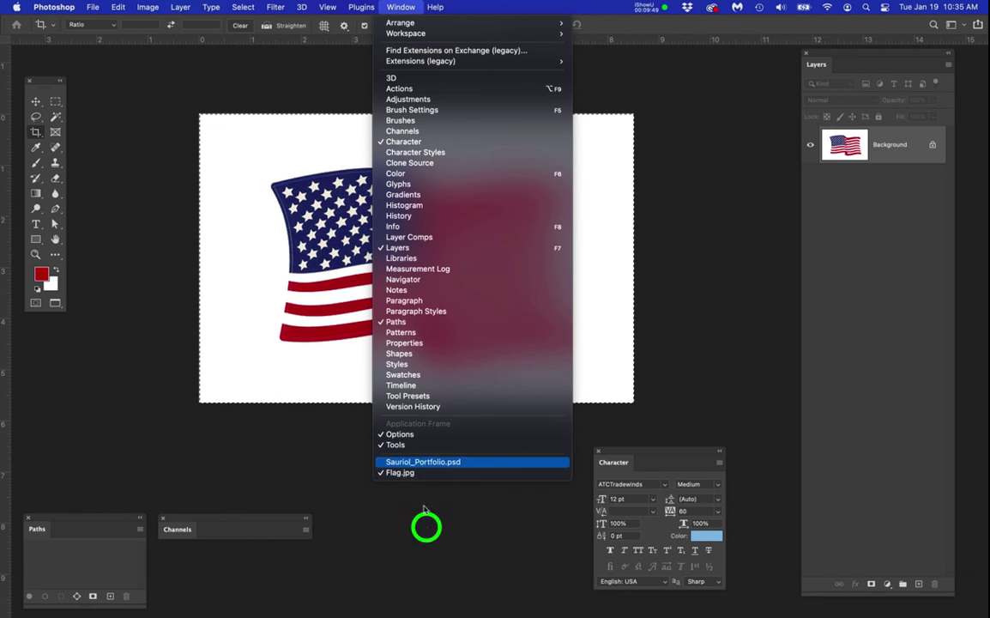
{"action": "left_click", "coordinate": [430, 541]}
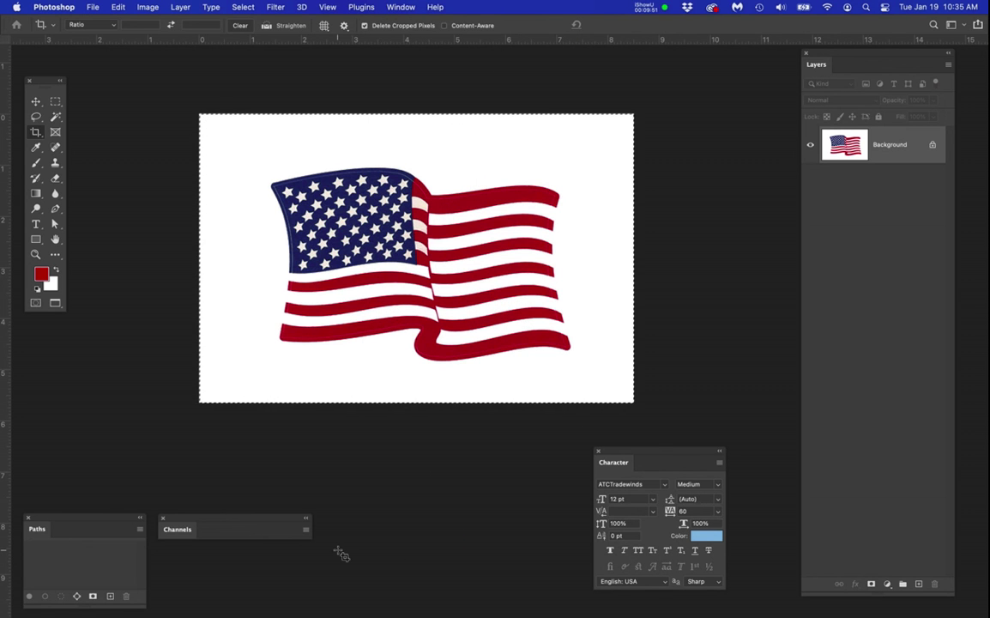
{"action": "key", "text": "super"}
{"action": "key", "text": "super+grave"}
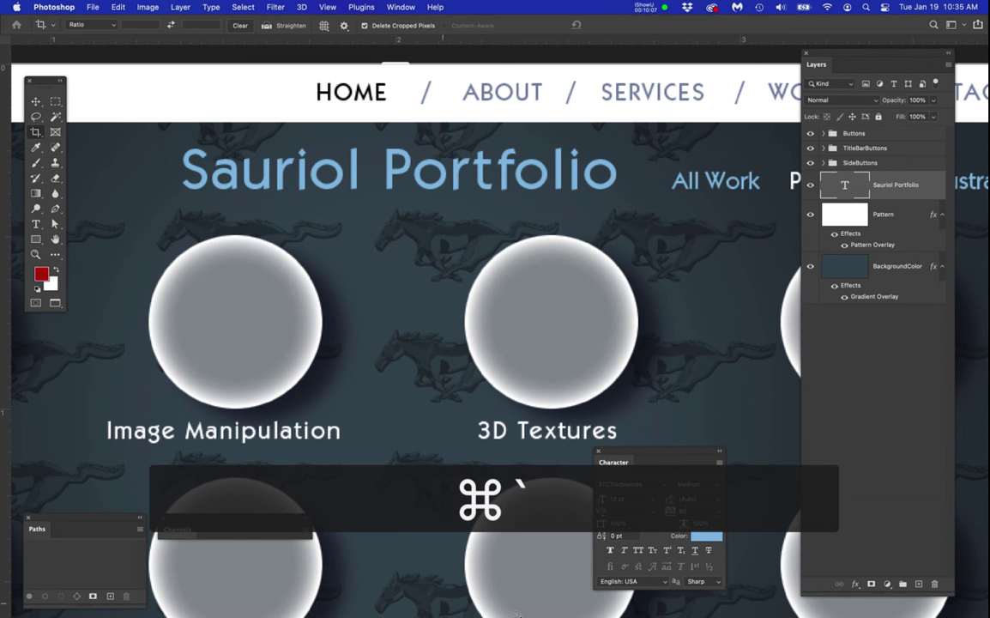
{"action": "scroll", "coordinate": [430, 453], "scroll_direction": "down", "scroll_amount": 3}
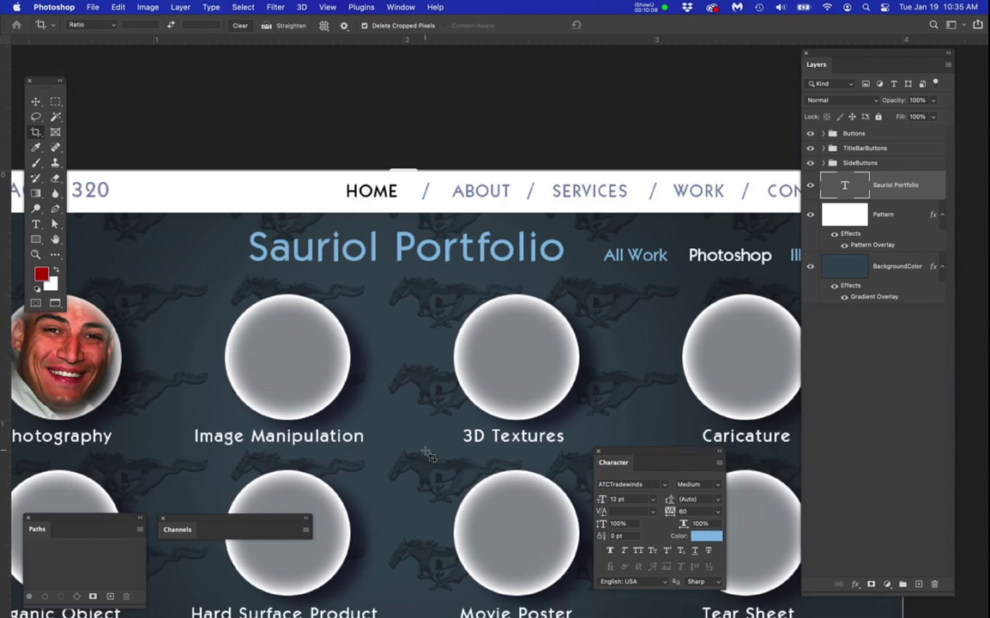
{"action": "scroll", "coordinate": [430, 455], "scroll_direction": "down", "scroll_amount": 2}
{"action": "scroll", "coordinate": [431, 444], "scroll_direction": "down", "scroll_amount": 3}
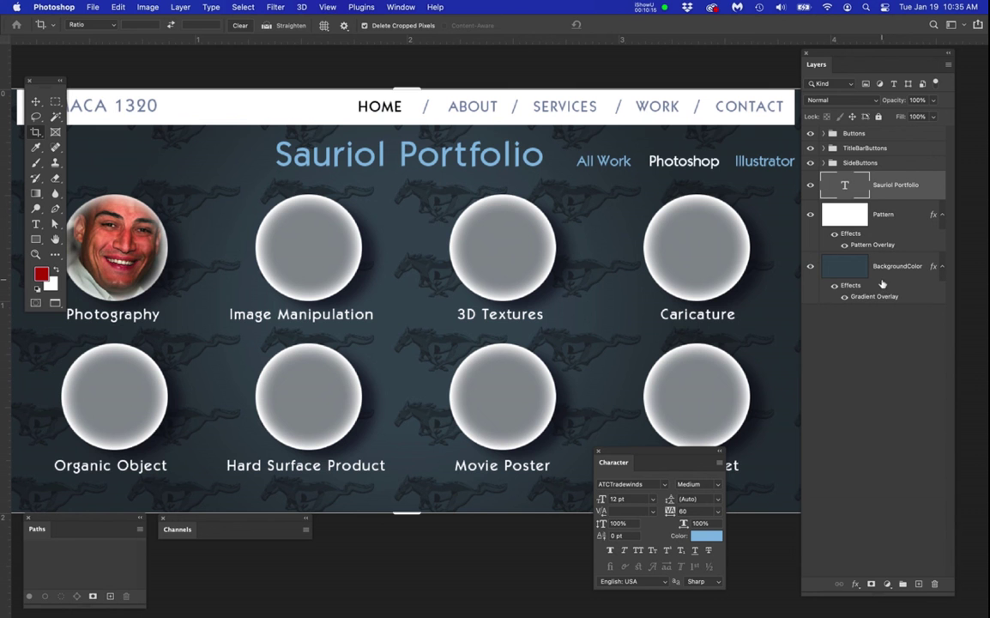
{"action": "double_click", "coordinate": [873, 246]}
{"action": "left_click_drag", "start_coordinate": [691, 195], "coordinate": [525, 114]}
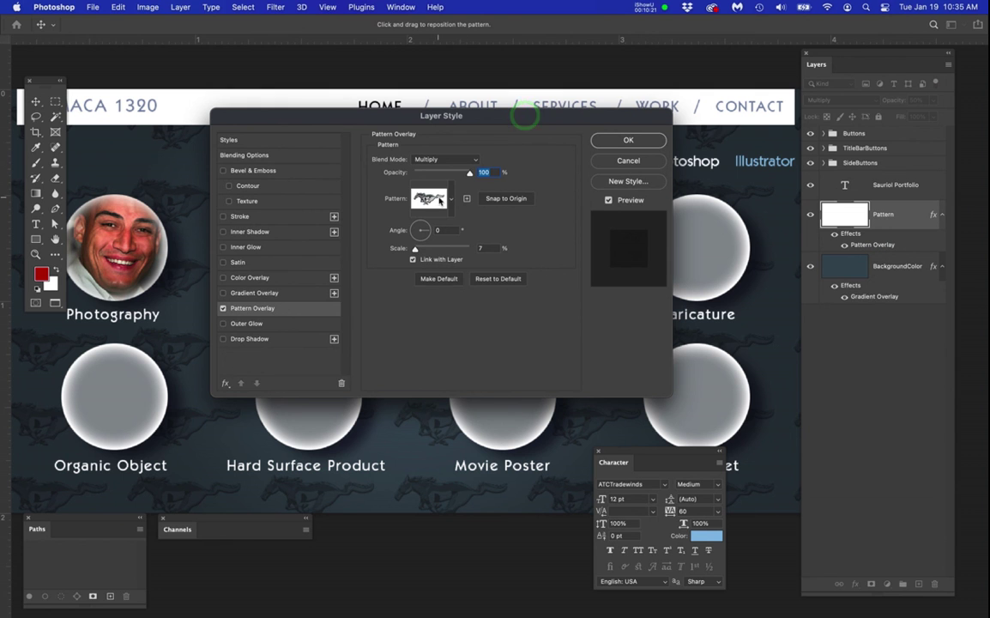
{"action": "left_click", "coordinate": [451, 200]}
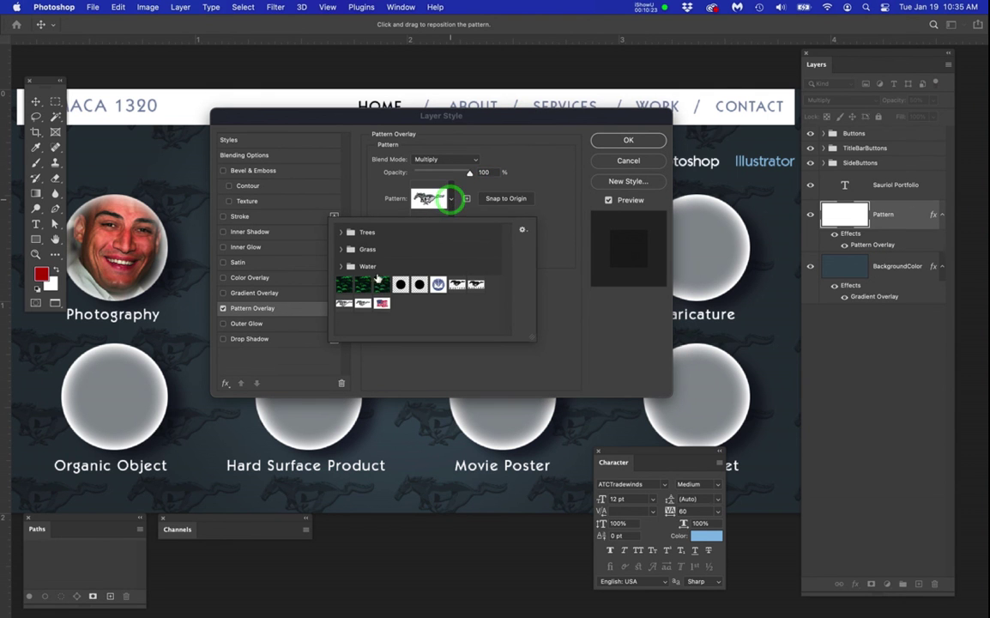
{"action": "left_click", "coordinate": [383, 304]}
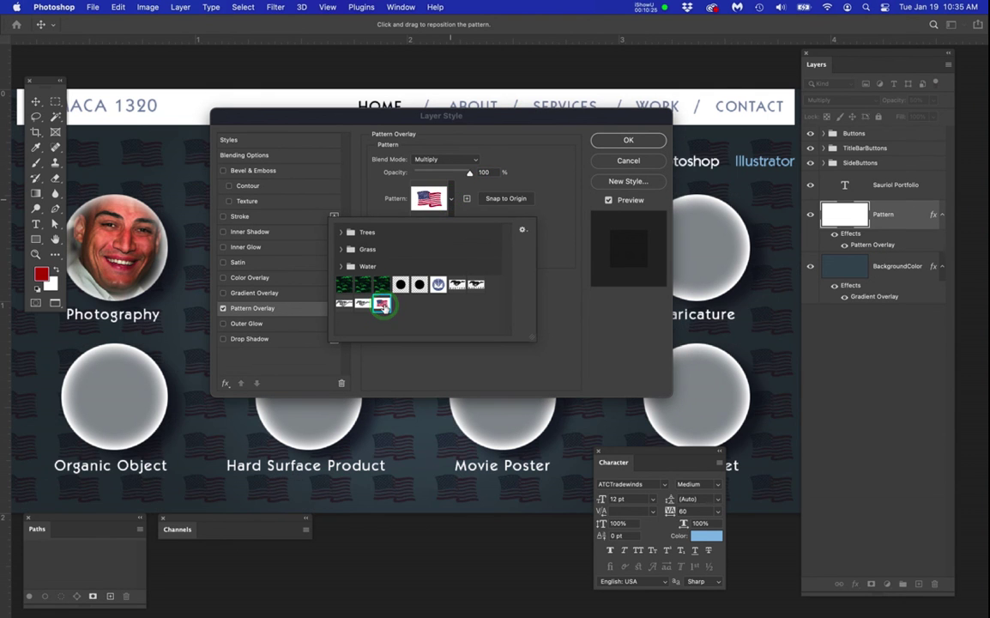
Scale the flag pattern overlay to 15%, preview it in Normal blend mode, and apply it with Multiply
{"action": "left_click_drag", "start_coordinate": [530, 122], "coordinate": [773, 297]}
{"action": "left_click_drag", "start_coordinate": [669, 430], "coordinate": [670, 432]}
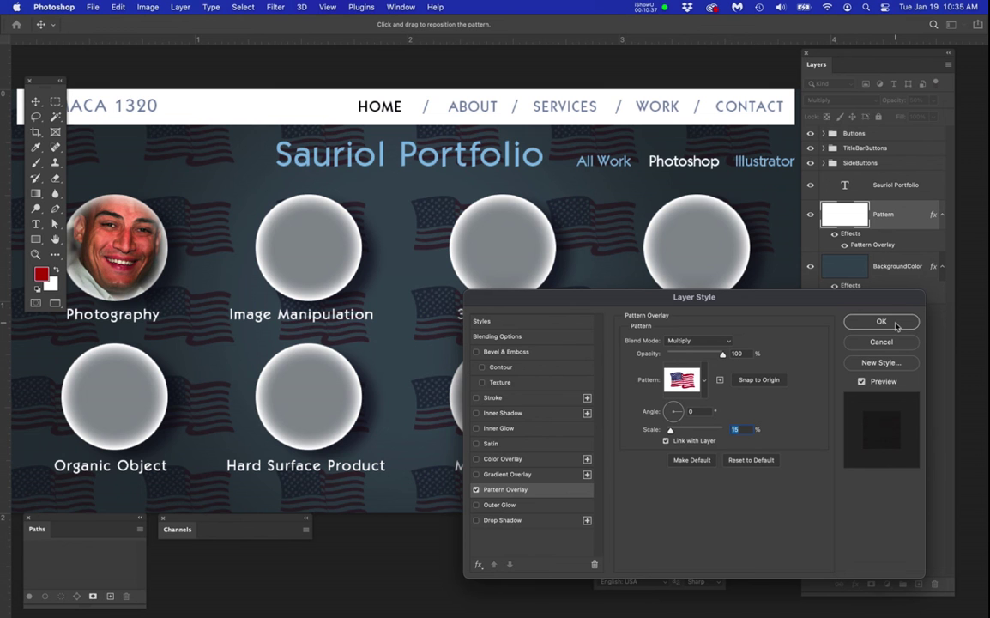
{"action": "left_click_drag", "start_coordinate": [605, 296], "coordinate": [404, 218]}
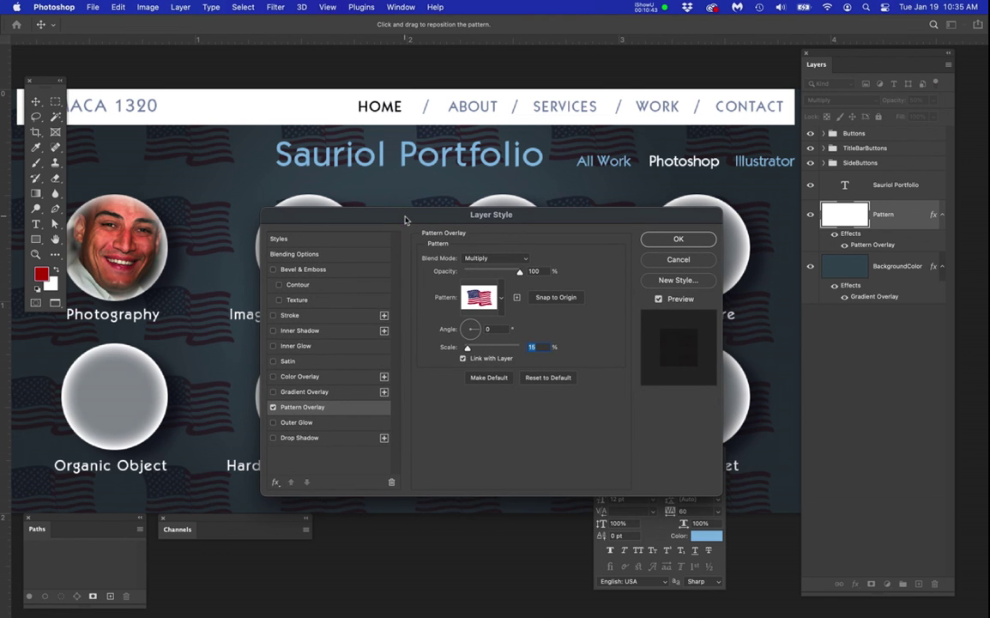
{"action": "left_click_drag", "start_coordinate": [469, 261], "coordinate": [483, 220]}
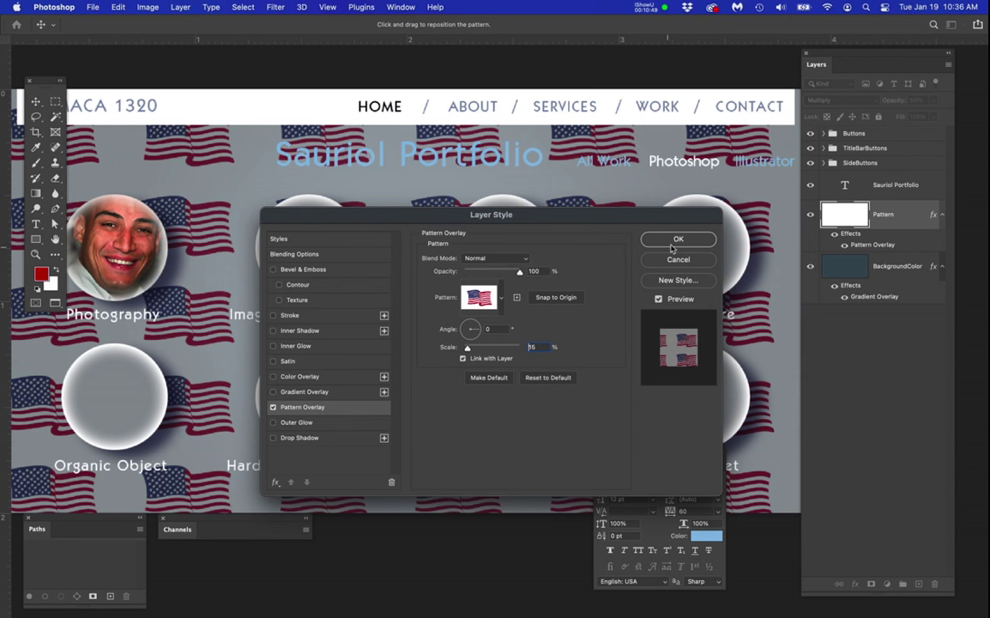
{"action": "left_click_drag", "start_coordinate": [486, 264], "coordinate": [502, 306]}
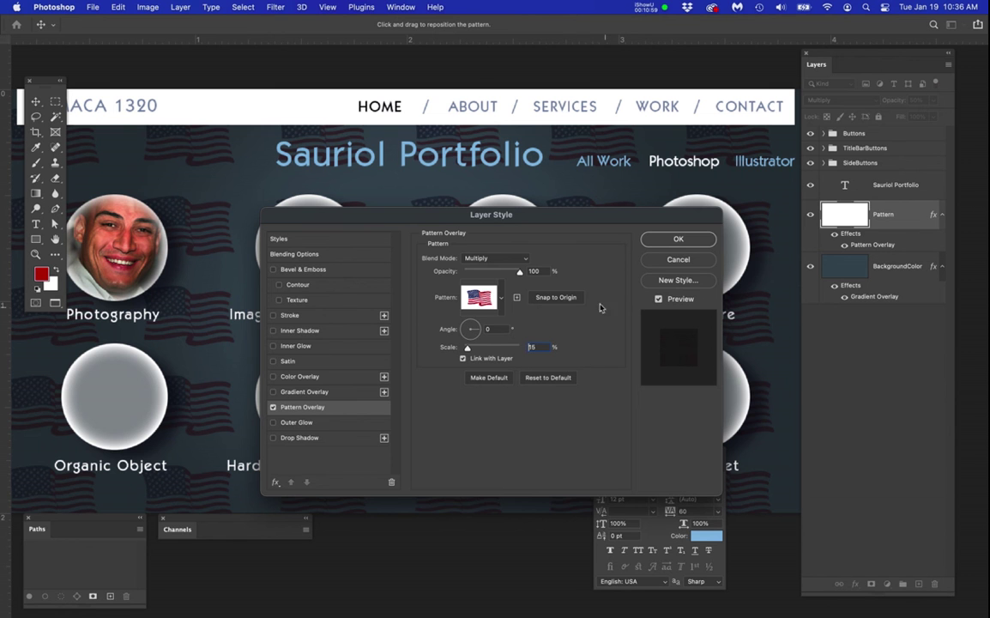
{"action": "left_click", "coordinate": [678, 241]}
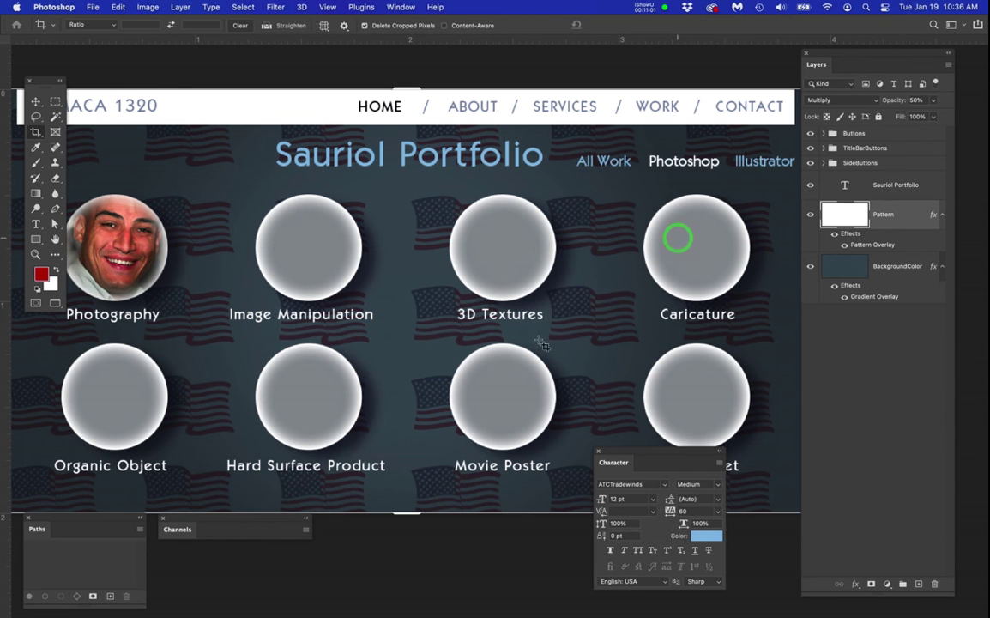
Return to Flag.jpg and crop white space off its left and right sides, leaving the canvas about 7.4 inches wide
{"action": "scroll", "coordinate": [472, 343], "scroll_direction": "down", "scroll_amount": 3}
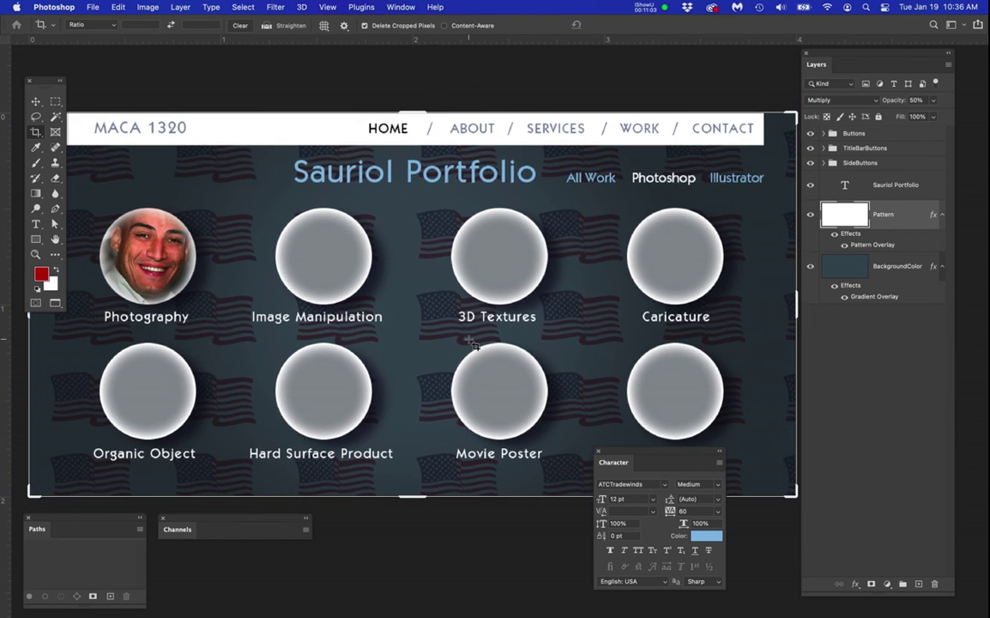
{"action": "scroll", "coordinate": [472, 344], "scroll_direction": "up", "scroll_amount": 1}
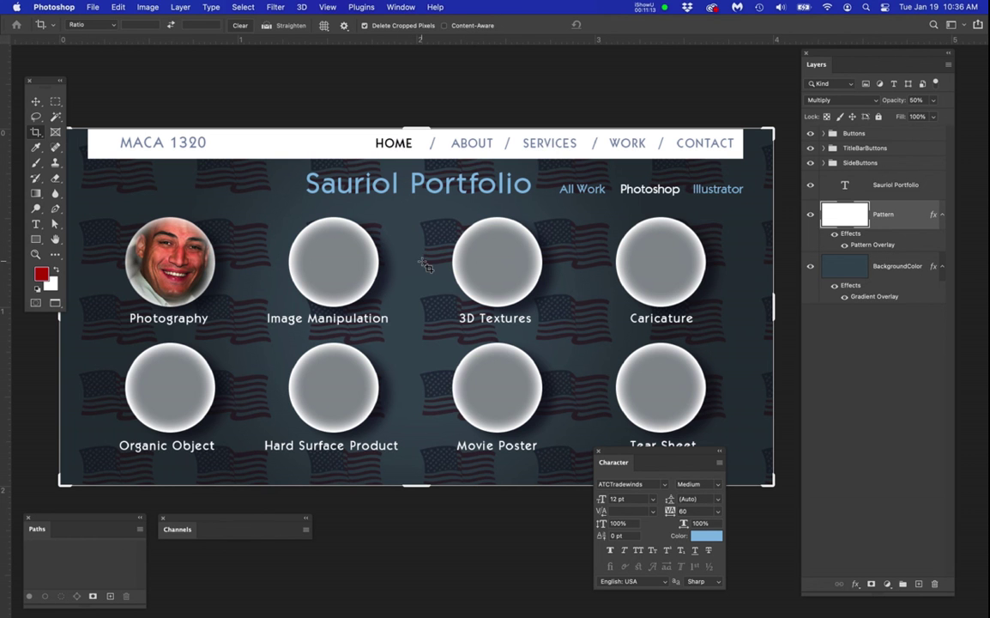
{"action": "scroll", "coordinate": [425, 266], "scroll_direction": "up", "scroll_amount": 2}
{"action": "scroll", "coordinate": [425, 266], "scroll_direction": "down", "scroll_amount": 1}
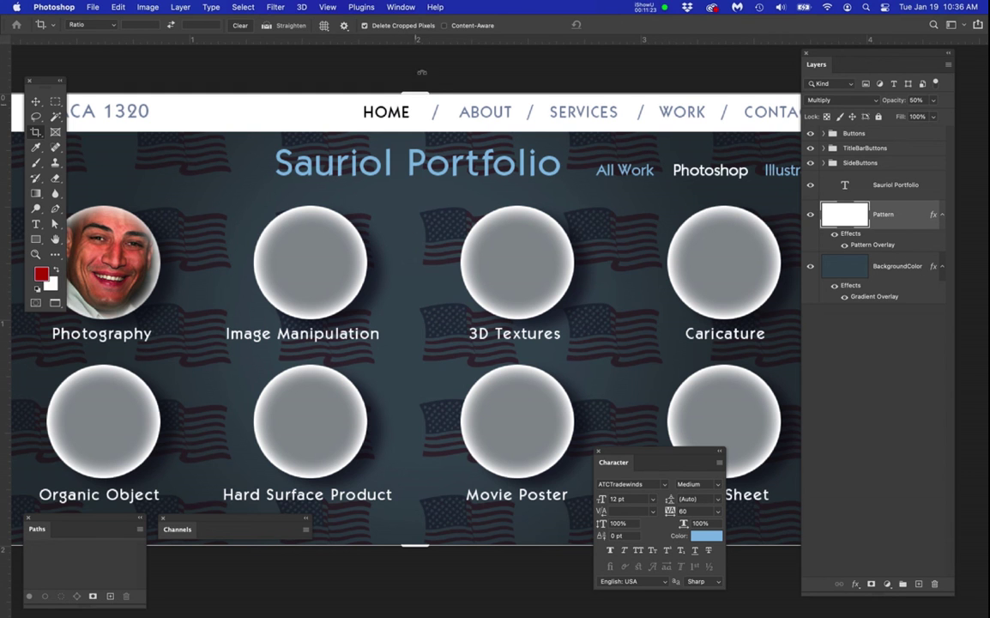
{"action": "left_click", "coordinate": [401, 8]}
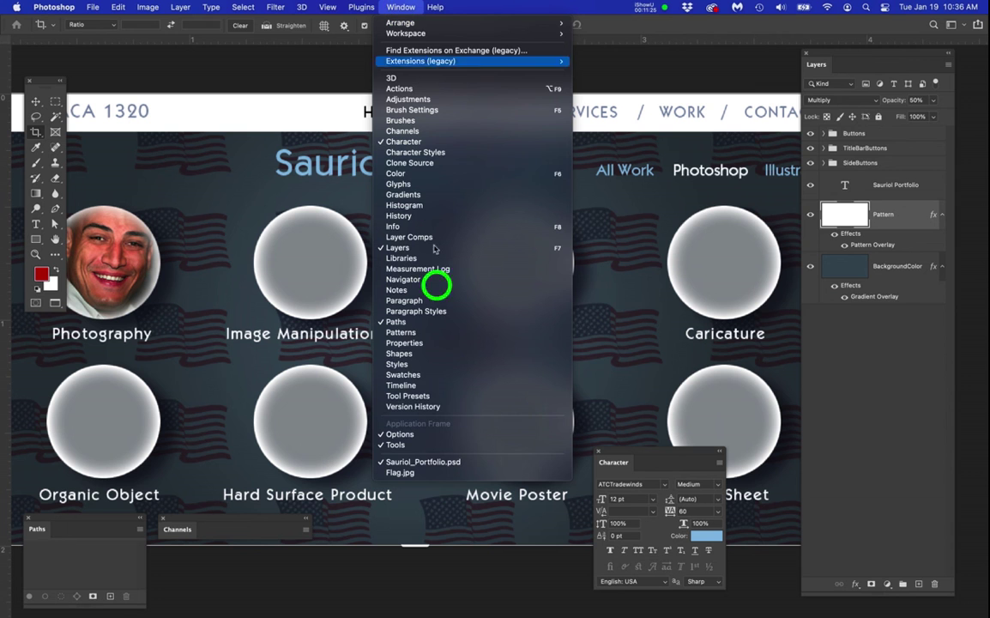
{"action": "left_click", "coordinate": [398, 473]}
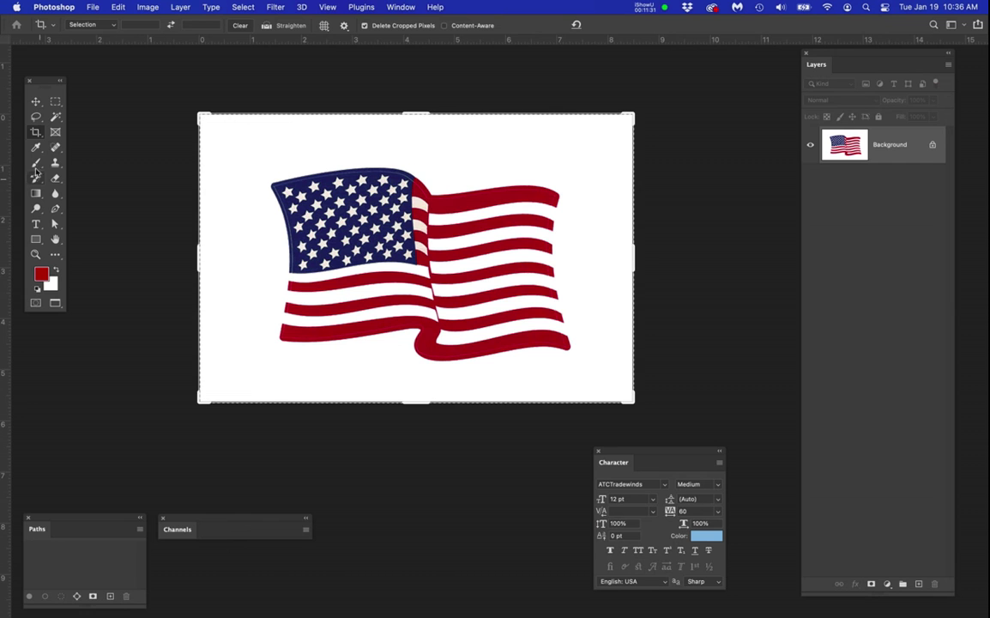
{"action": "left_click", "coordinate": [35, 131]}
{"action": "left_click_drag", "start_coordinate": [198, 258], "coordinate": [212, 260]}
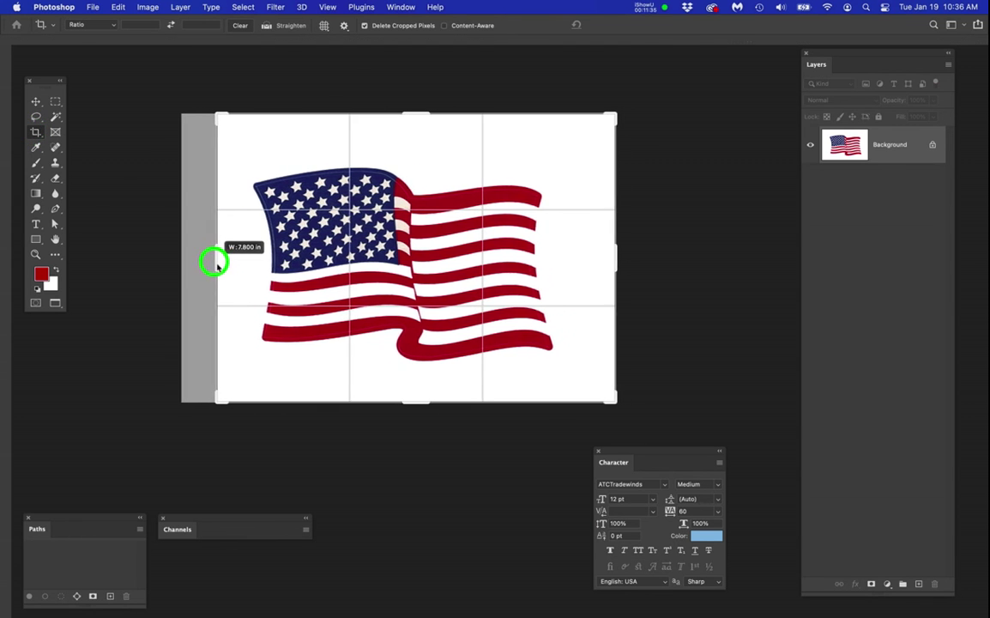
{"action": "left_click_drag", "start_coordinate": [615, 255], "coordinate": [606, 255]}
{"action": "double_click", "coordinate": [509, 270]}
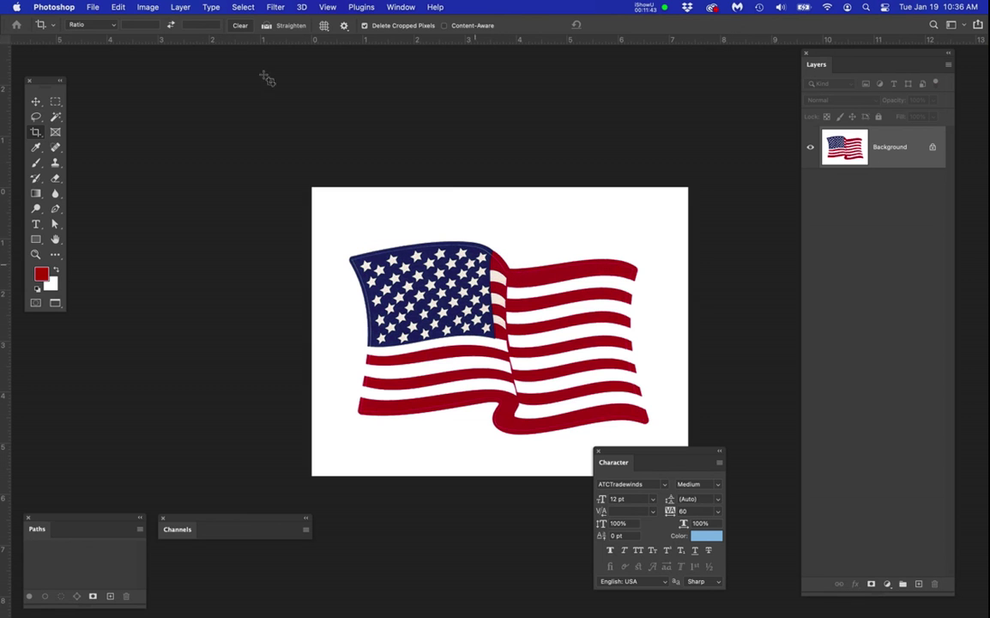
Select the whole cropped flag canvas and define it as a pattern named Flag2
{"action": "left_click", "coordinate": [240, 7]}
{"action": "left_click", "coordinate": [237, 20]}
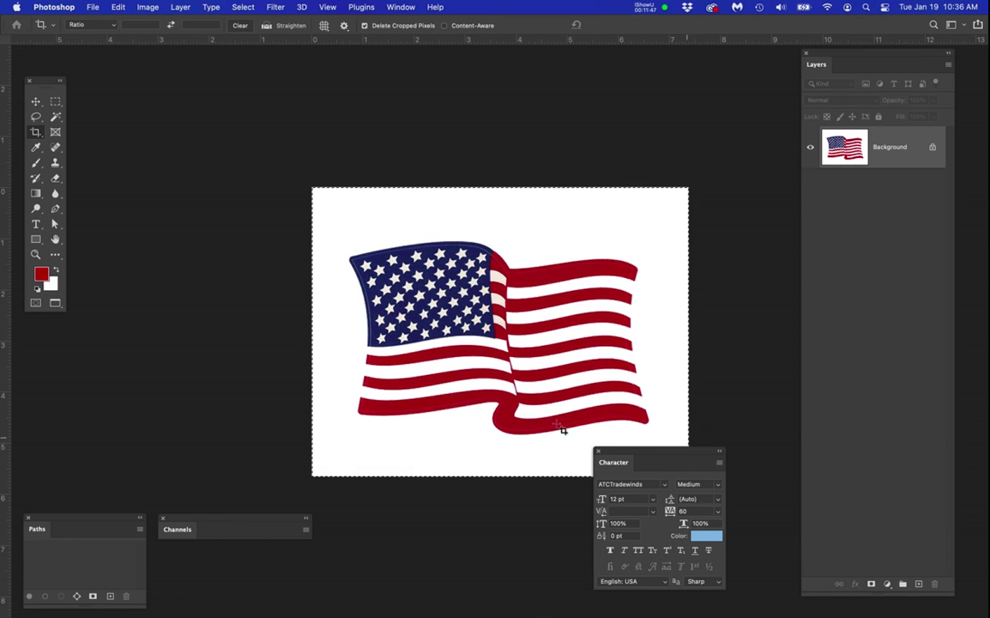
{"action": "left_click_drag", "start_coordinate": [482, 277], "coordinate": [362, 196]}
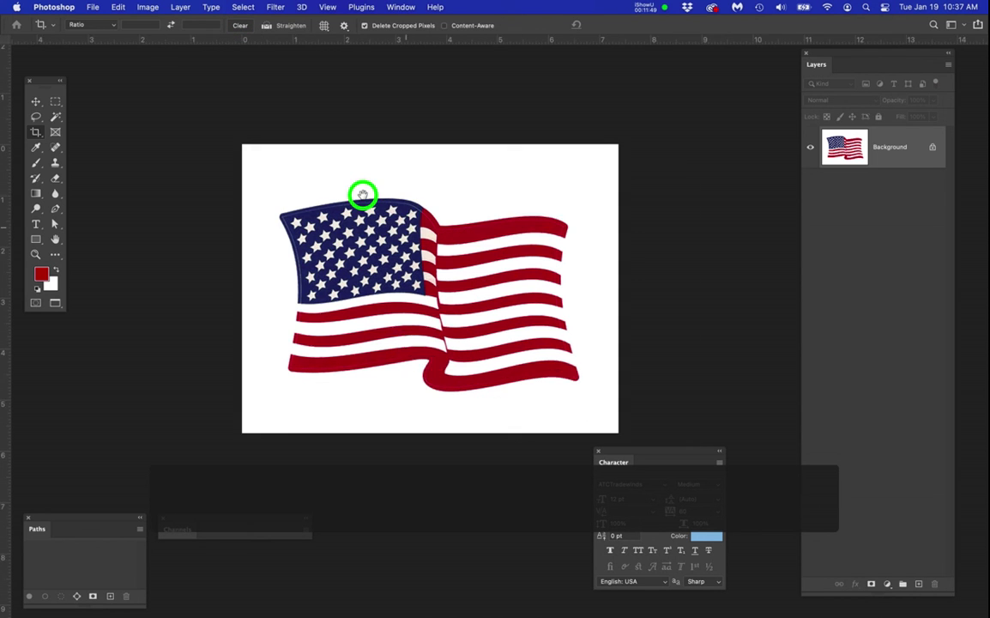
{"action": "left_click", "coordinate": [117, 8]}
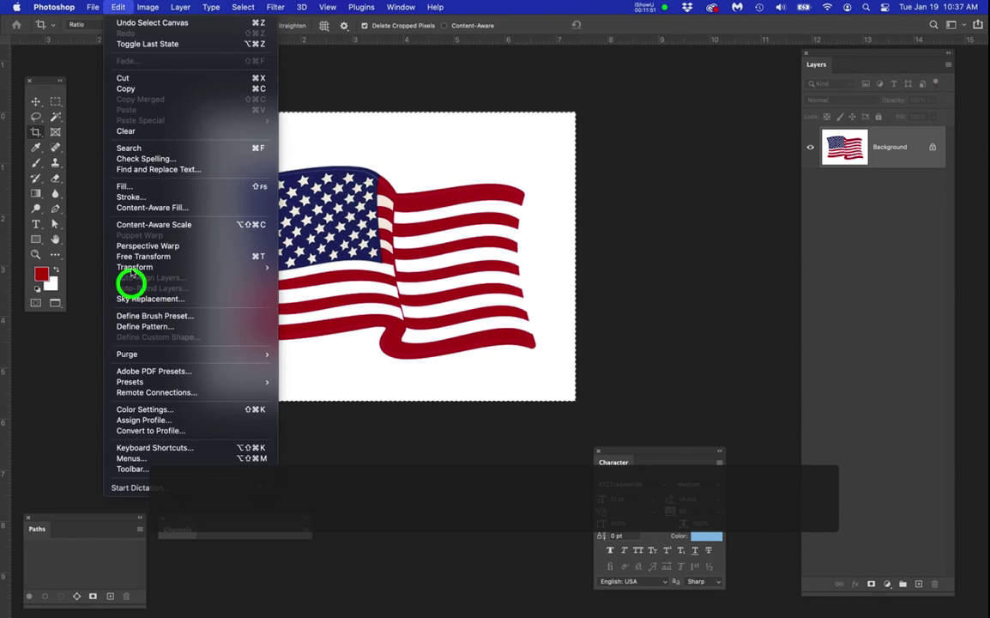
{"action": "left_click", "coordinate": [137, 326]}
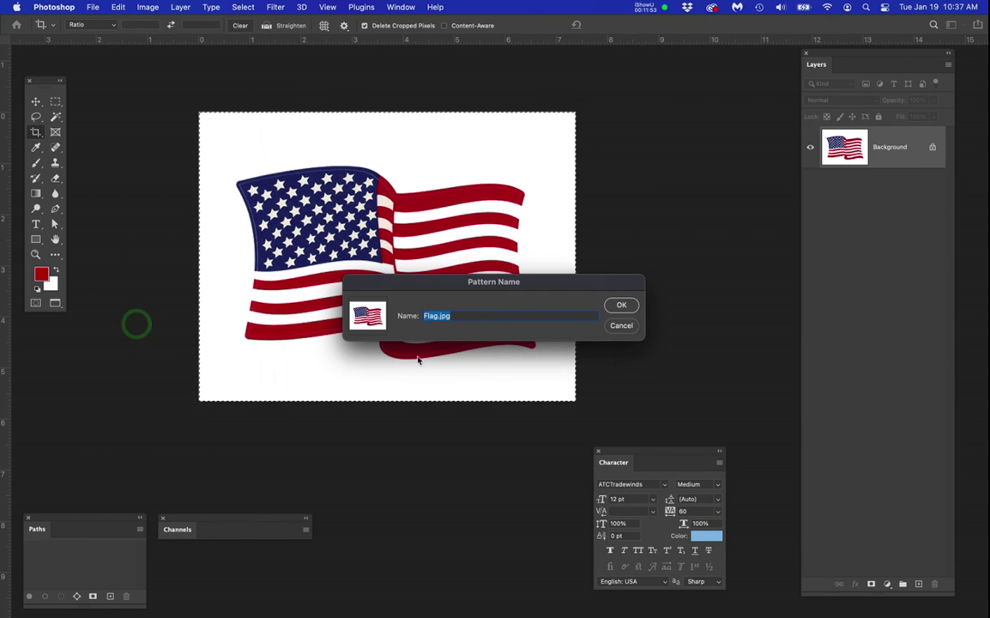
{"action": "left_click", "coordinate": [438, 317]}
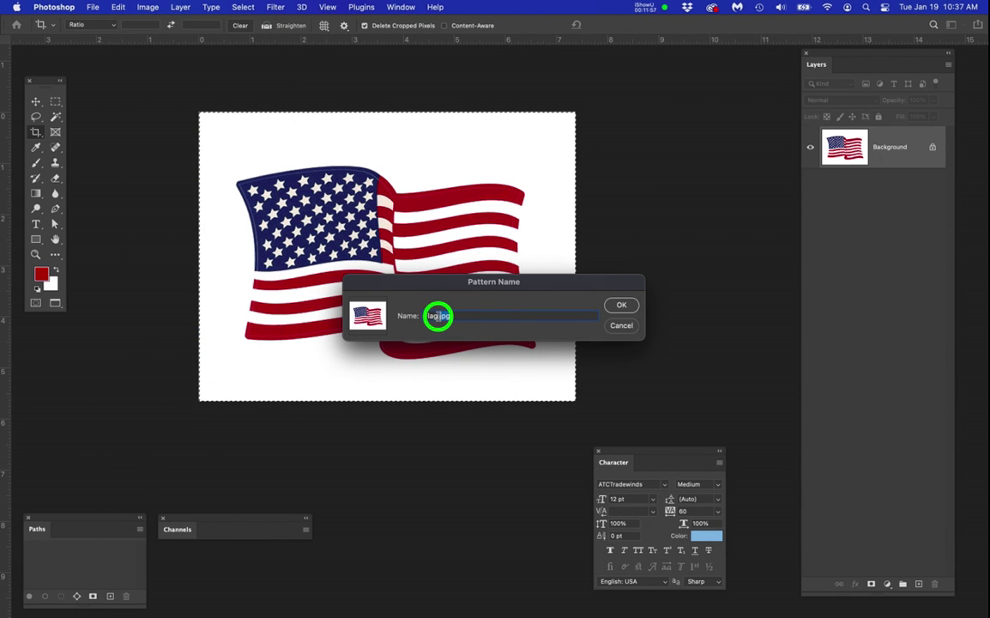
{"action": "type", "text": "2"}
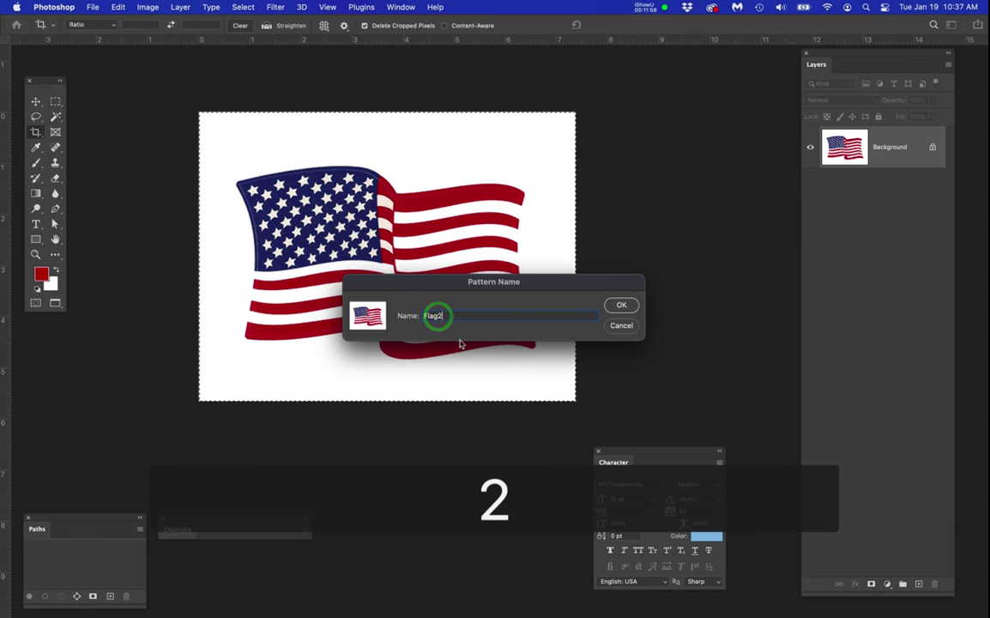
{"action": "left_click", "coordinate": [621, 304]}
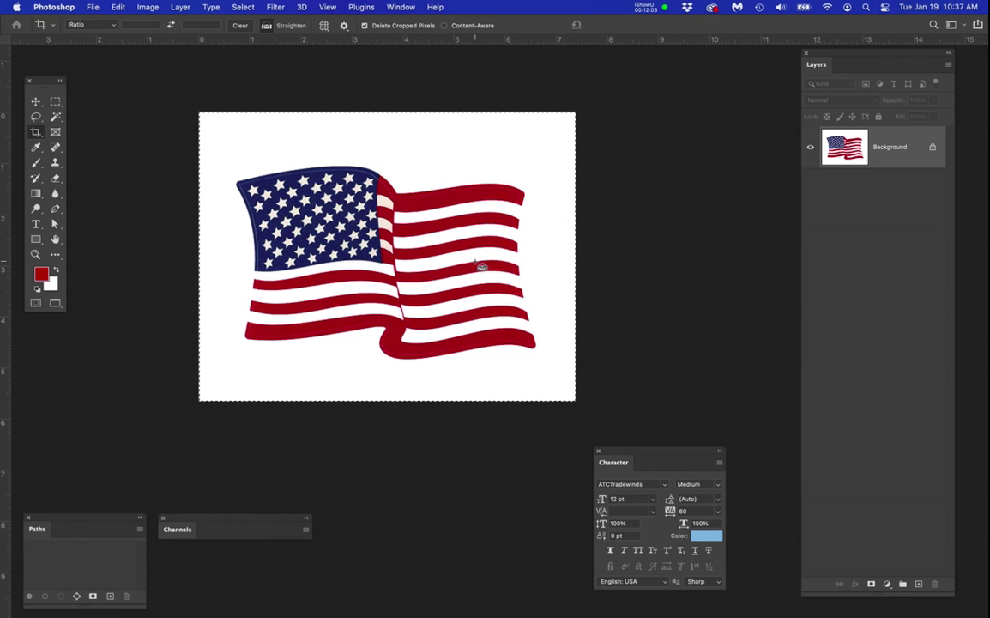
Switch back to the portfolio document and apply the Flag2 pattern in the Pattern layer's Pattern Overlay
{"action": "key", "text": "super+grave"}
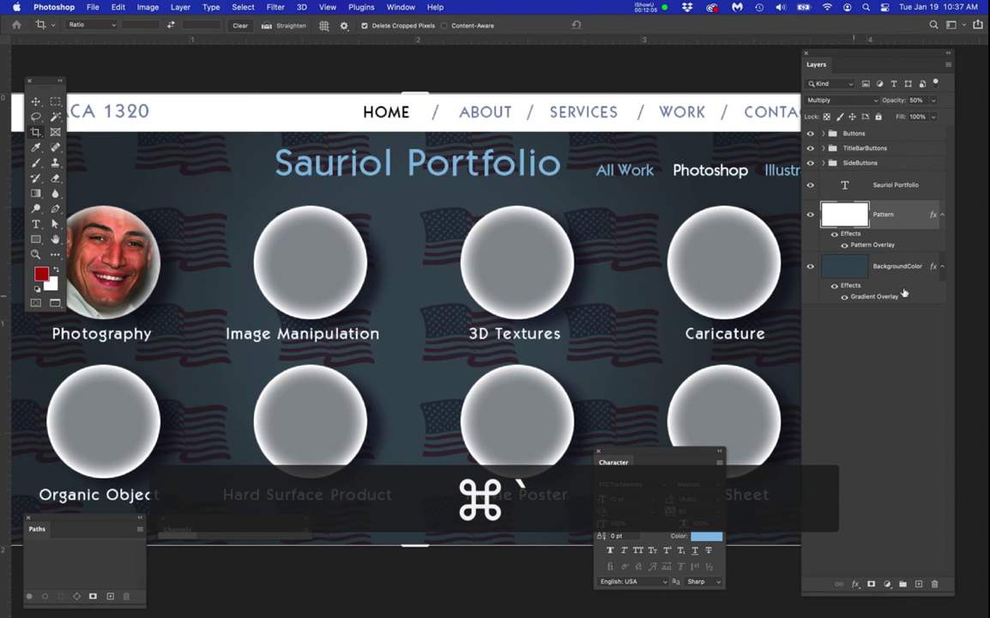
{"action": "double_click", "coordinate": [879, 248]}
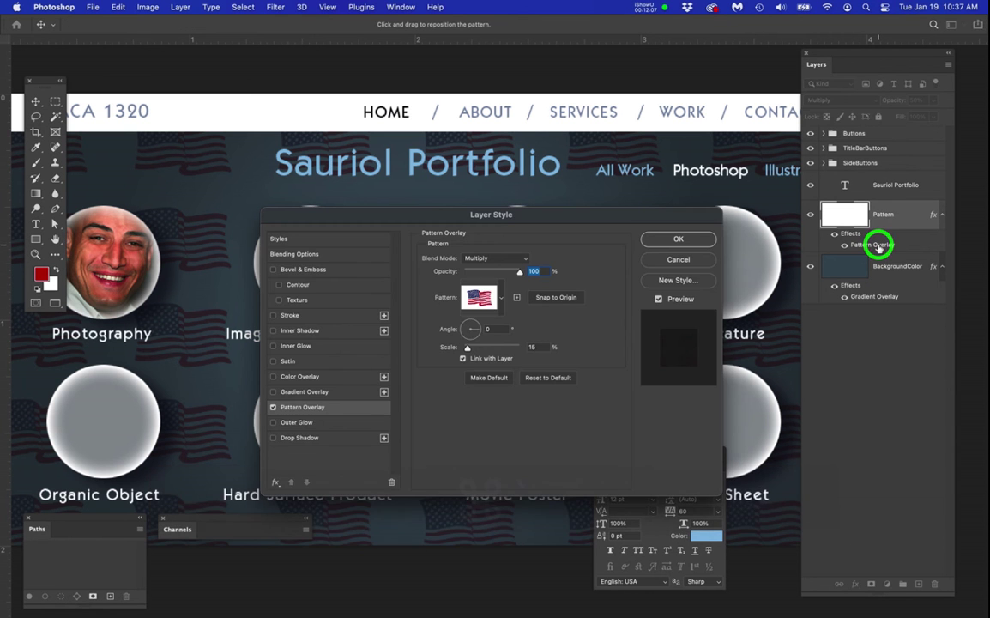
{"action": "left_click", "coordinate": [502, 297]}
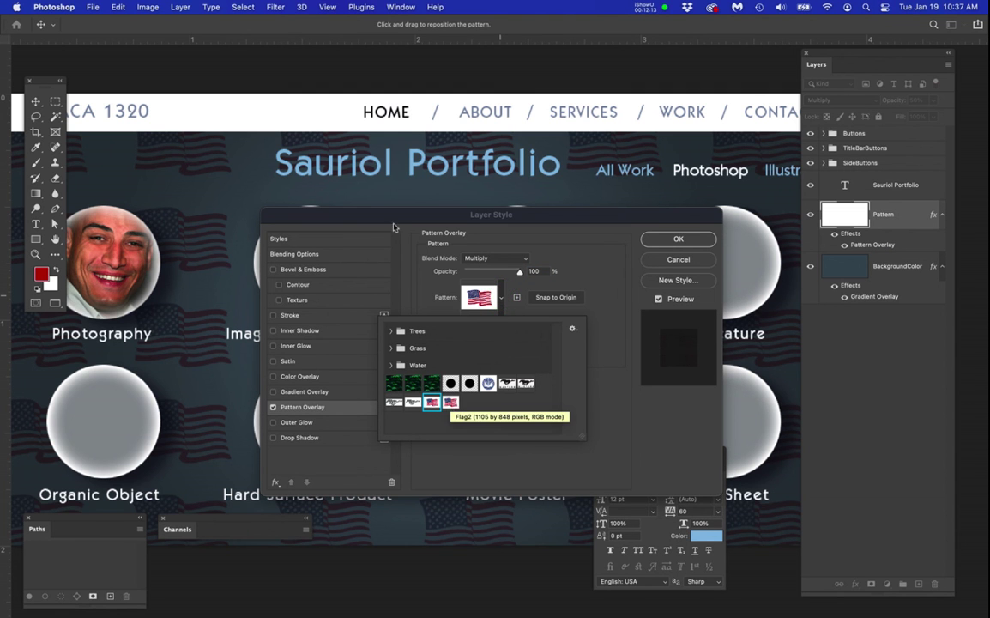
{"action": "left_click_drag", "start_coordinate": [373, 217], "coordinate": [568, 307]}
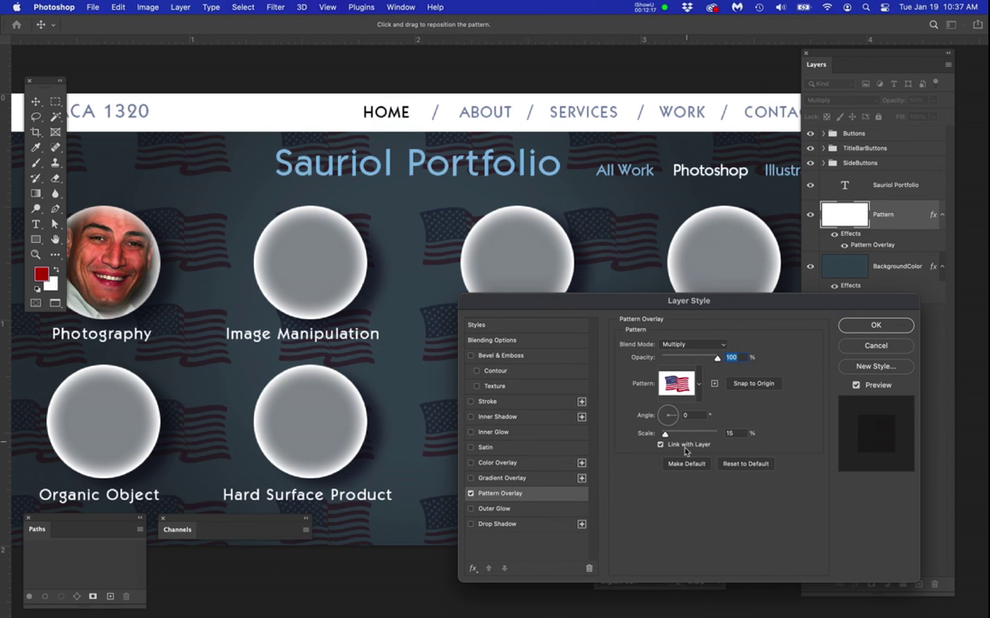
{"action": "left_click", "coordinate": [698, 385]}
{"action": "left_click", "coordinate": [648, 490]}
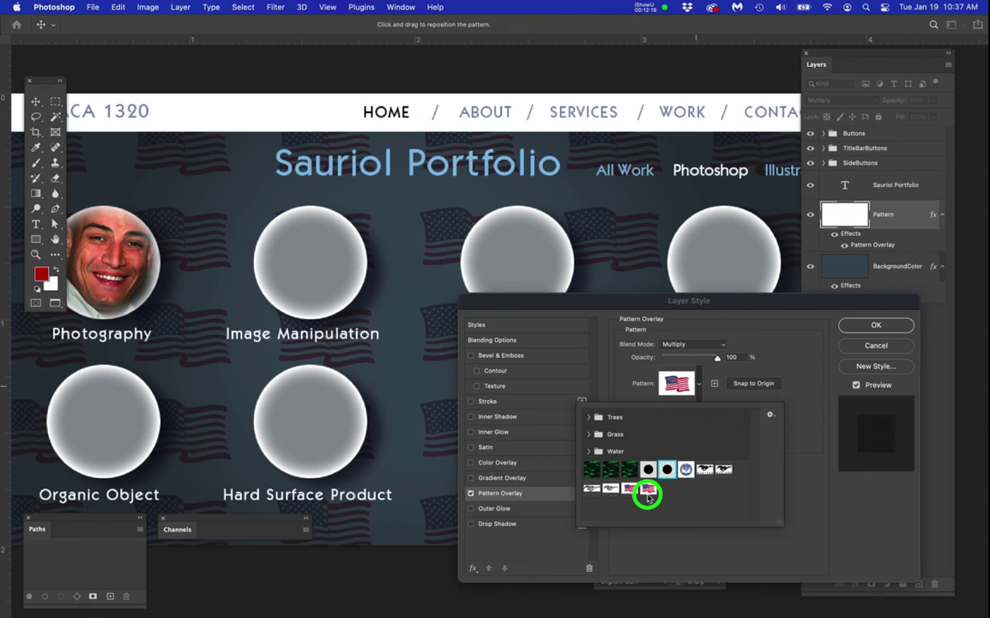
{"action": "double_click", "coordinate": [649, 492]}
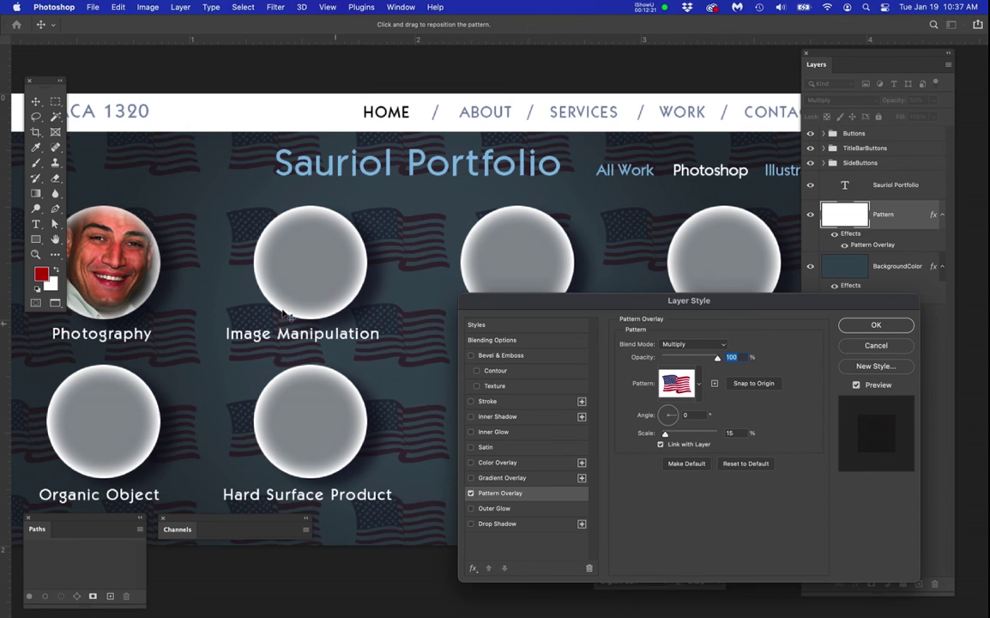
{"action": "left_click", "coordinate": [866, 326]}
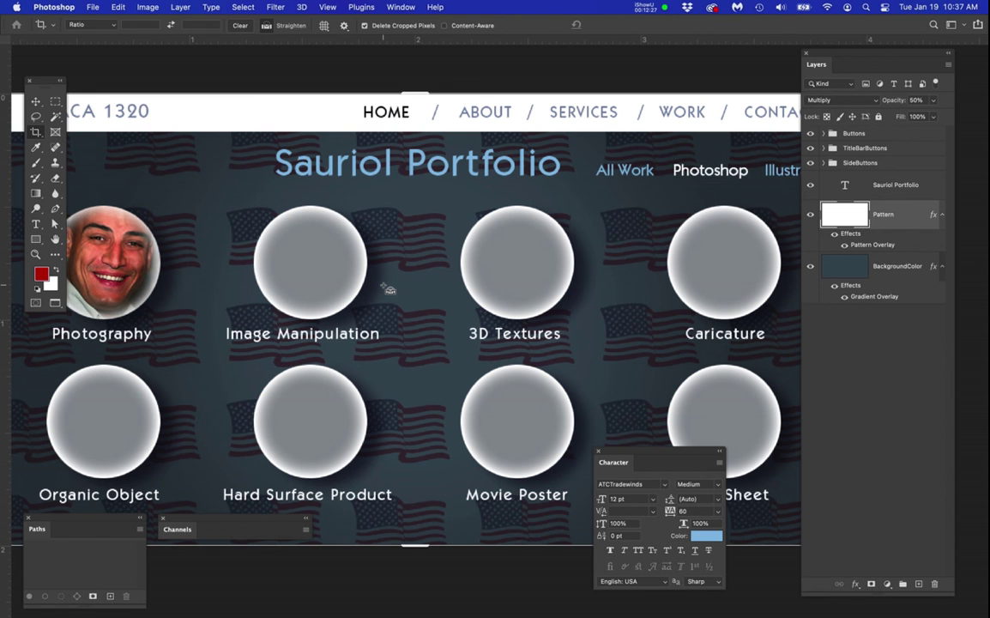
Save the portfolio document, bring the whole page into view, and activate the Move tool
{"action": "key", "text": "super+s"}
{"action": "scroll", "coordinate": [388, 290], "scroll_direction": "down", "scroll_amount": 3}
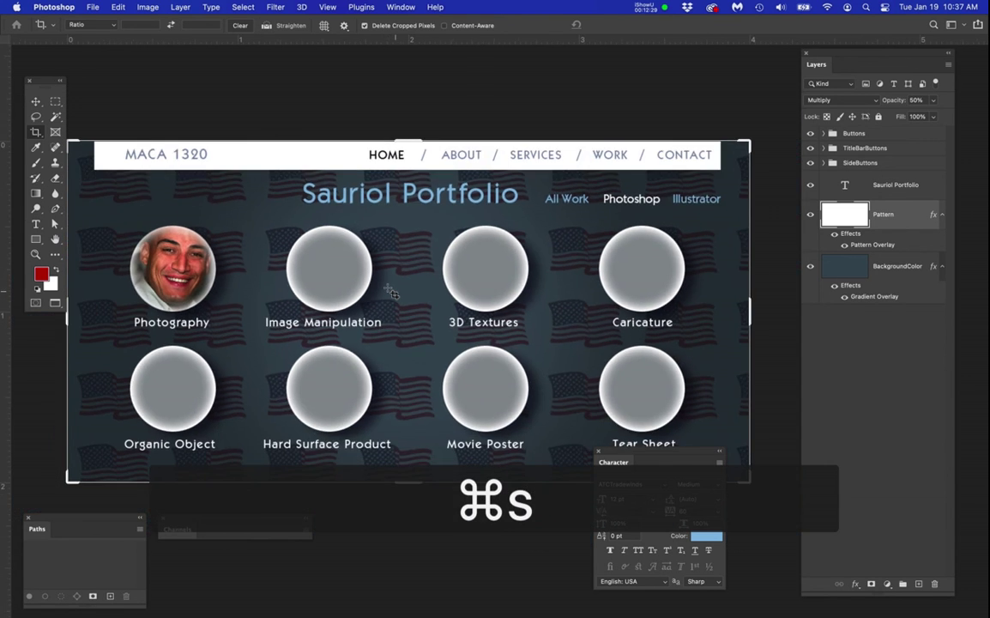
{"action": "left_click_drag", "start_coordinate": [427, 304], "coordinate": [442, 272]}
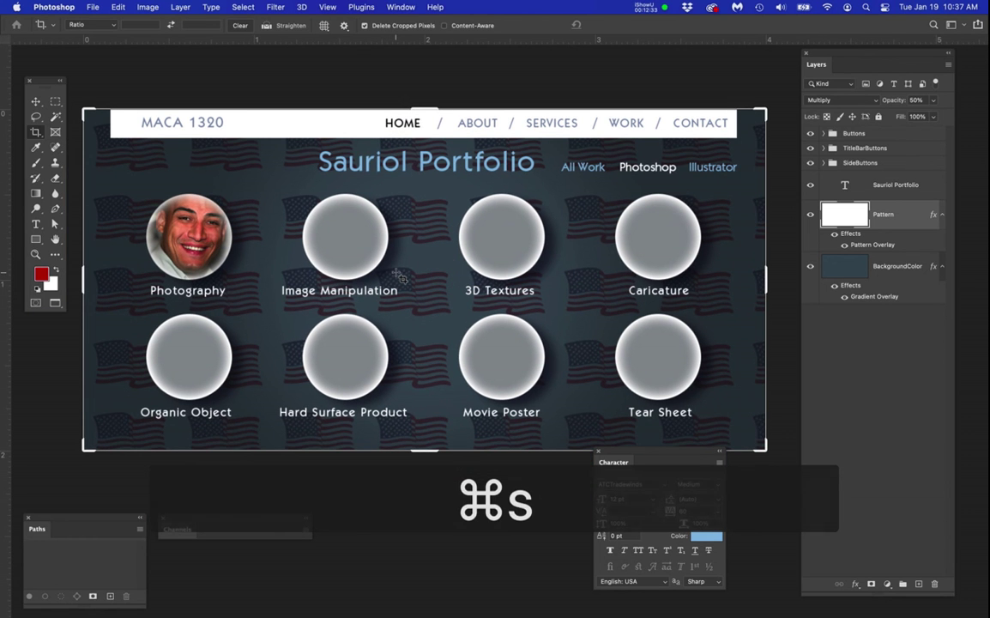
{"action": "key", "text": "v"}
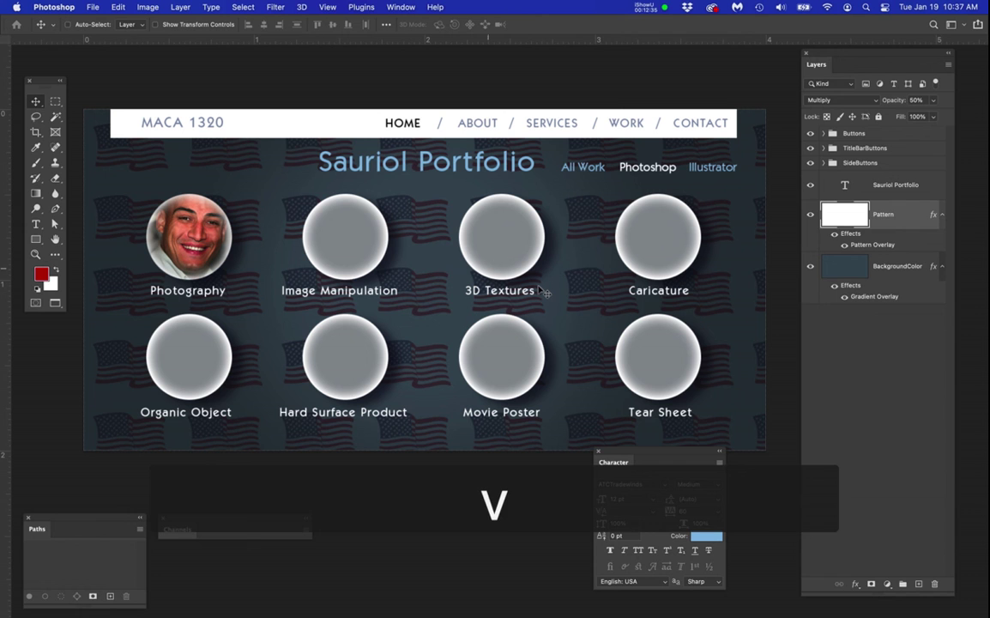